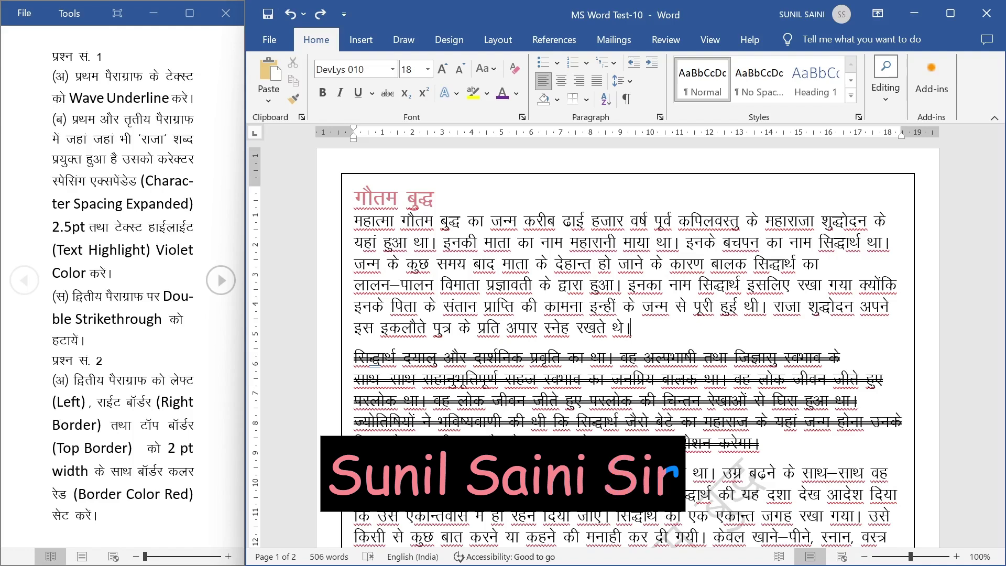
# Read the wave underline task and select the whole first body paragraph below the title
pyautogui.click(79, 75)
pyautogui.moveTo(75, 76); pyautogui.dragTo(191, 102)
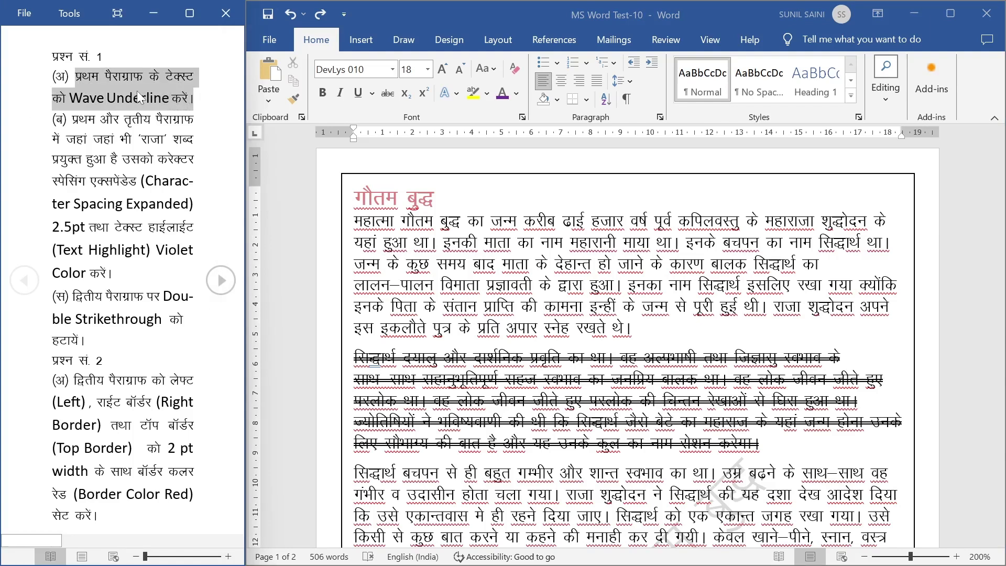
pyautogui.click(480, 288)
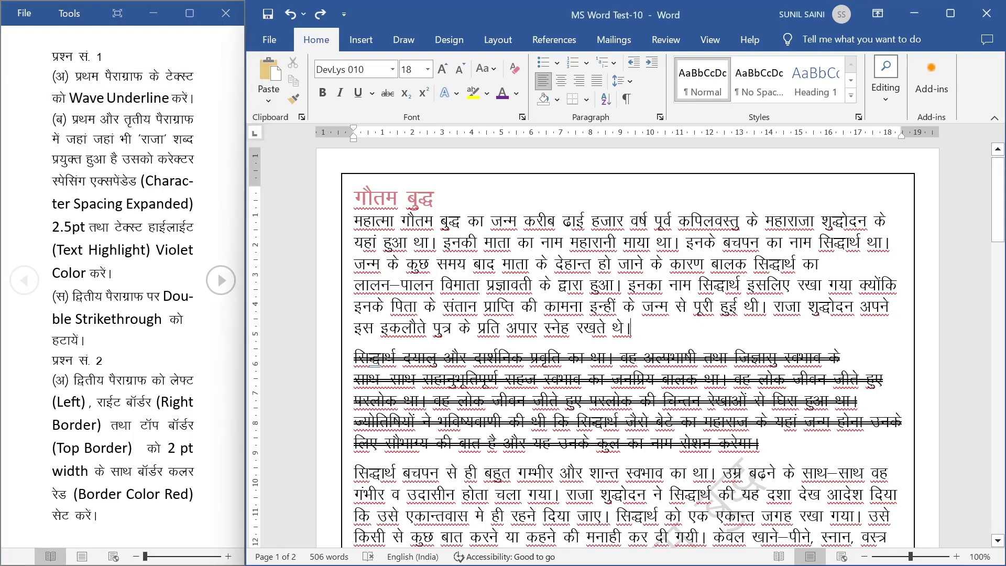
pyautogui.doubleClick(331, 220)
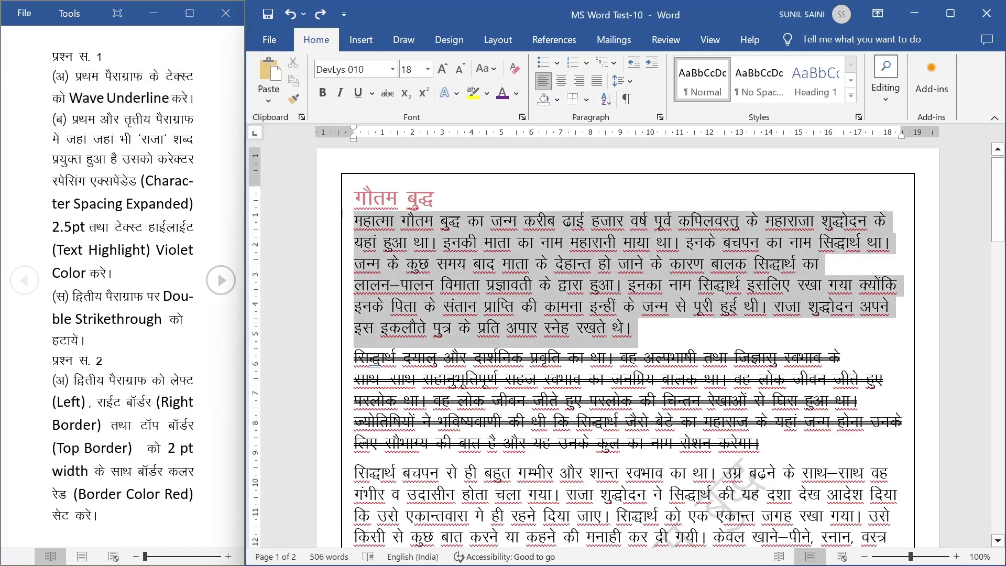
pyautogui.click(372, 95)
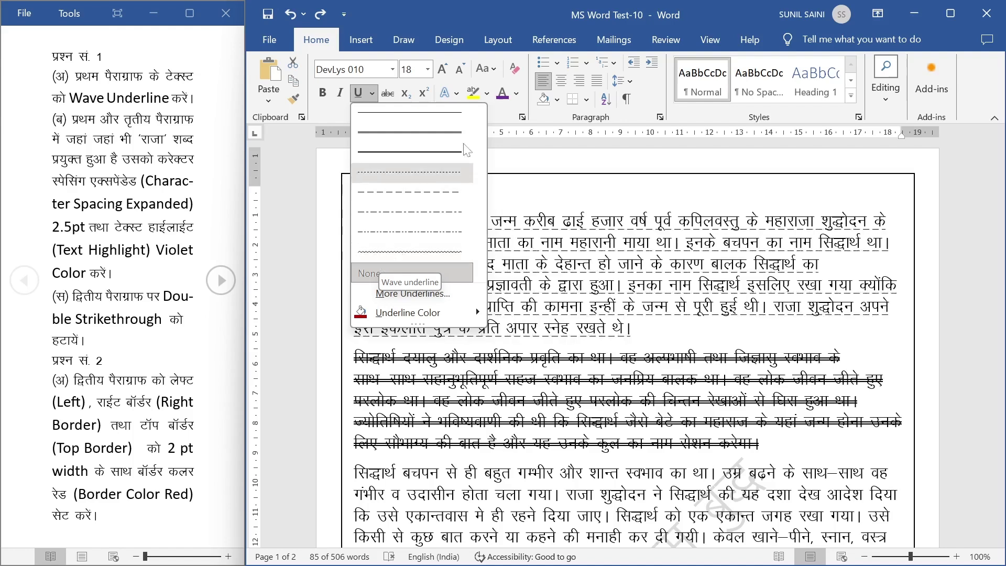
pyautogui.click(522, 119)
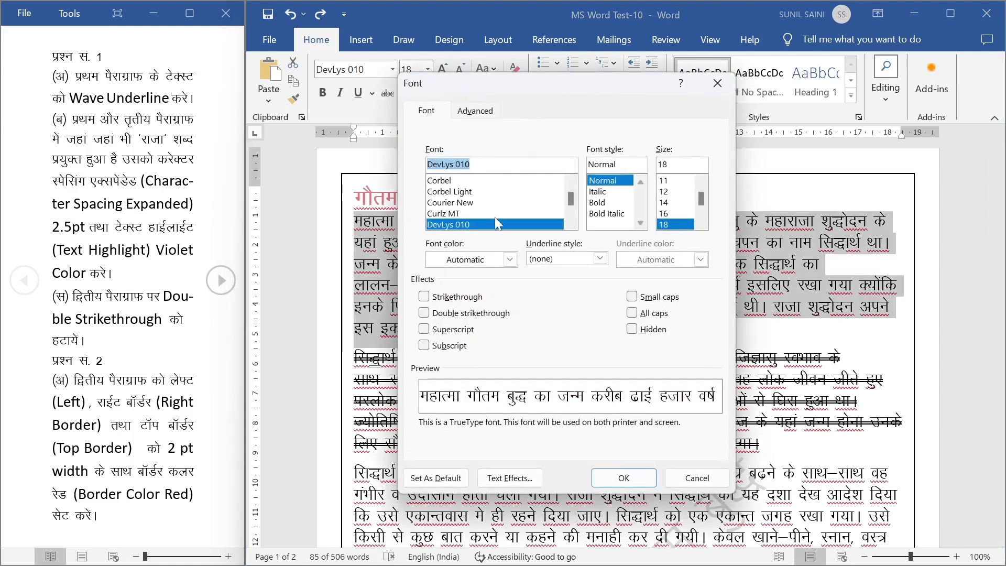
pyautogui.click(564, 259)
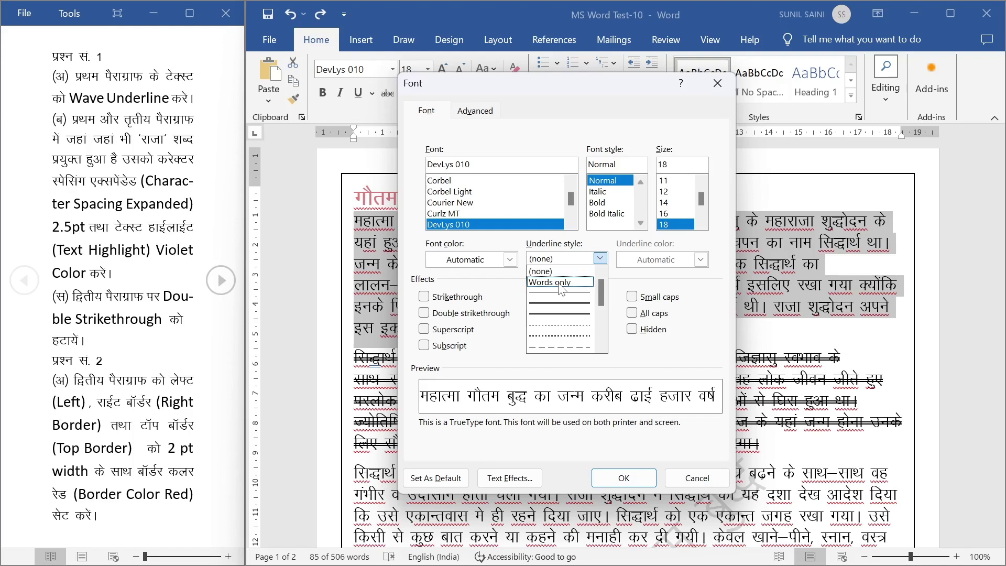
pyautogui.click(635, 366)
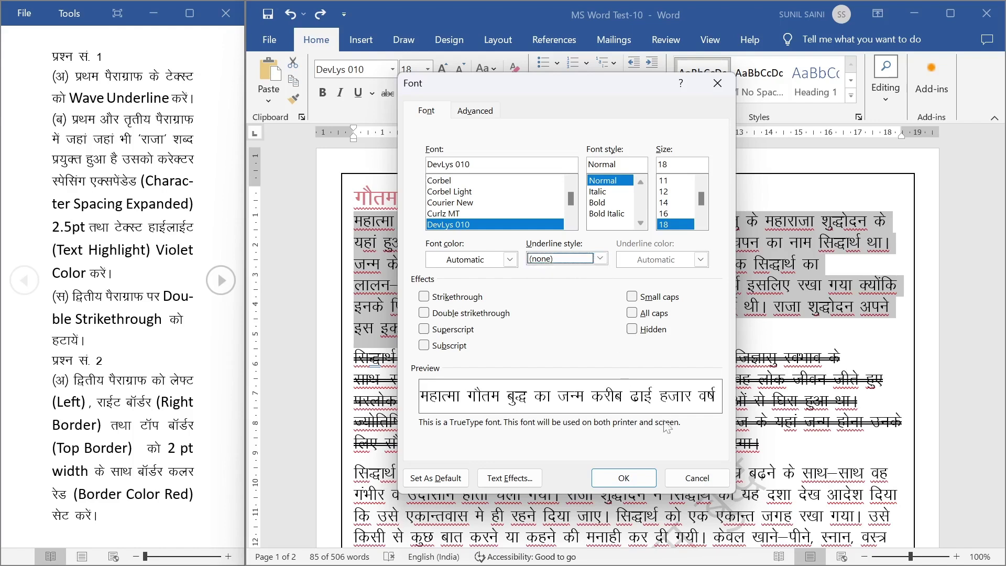
pyautogui.click(696, 478)
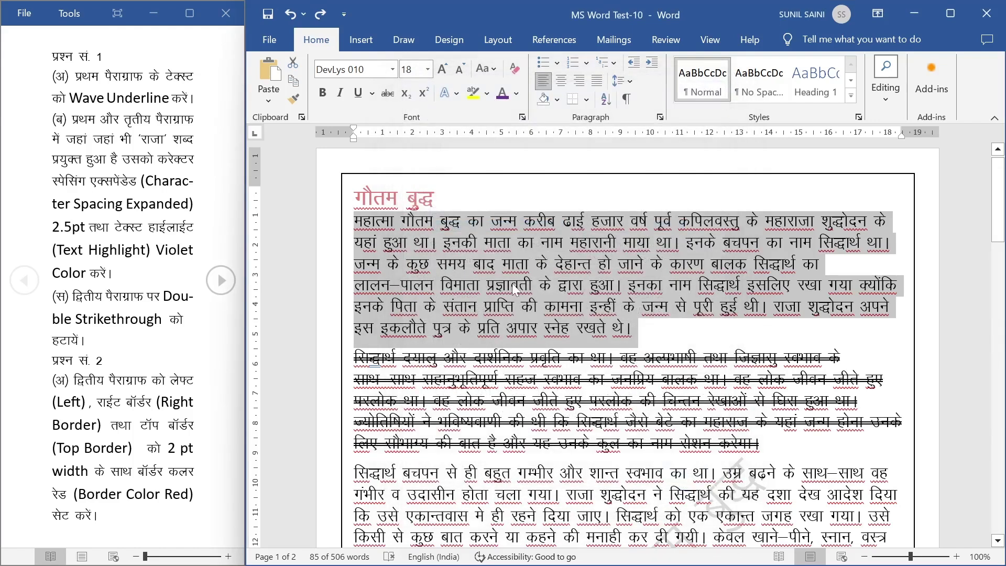
# Apply a wave underline to the selected first paragraph and clear the selection
pyautogui.click(372, 94)
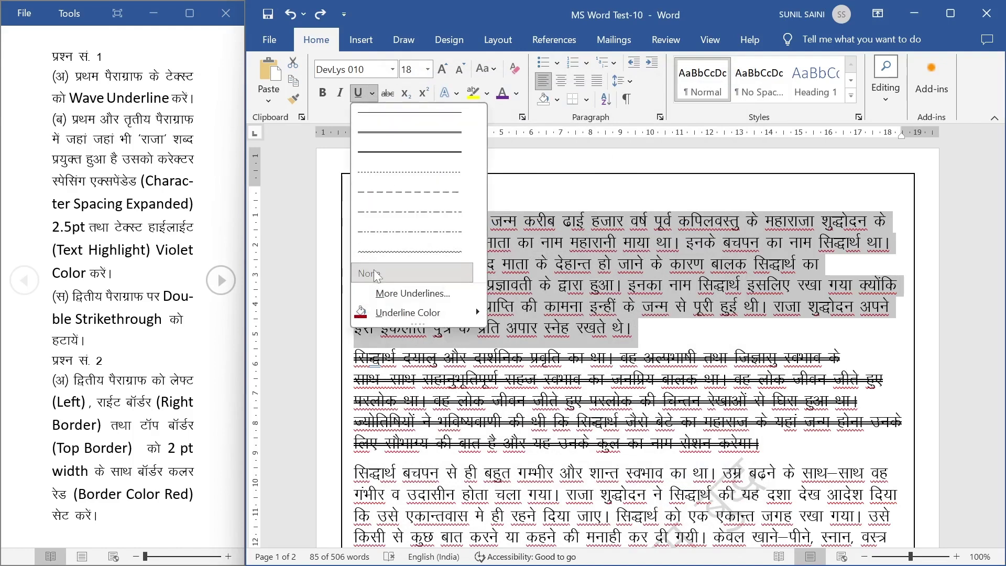
pyautogui.click(387, 251)
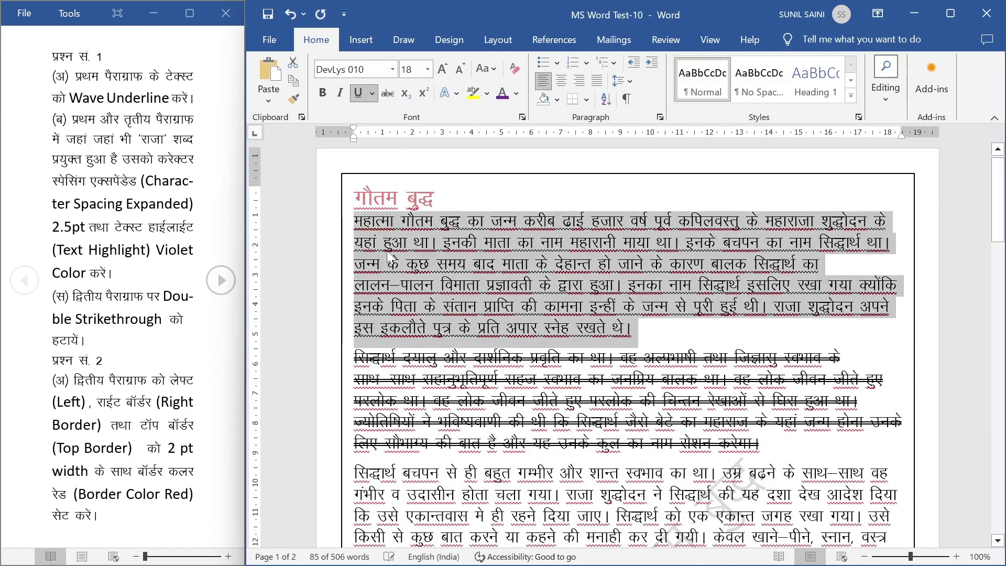
pyautogui.click(656, 336)
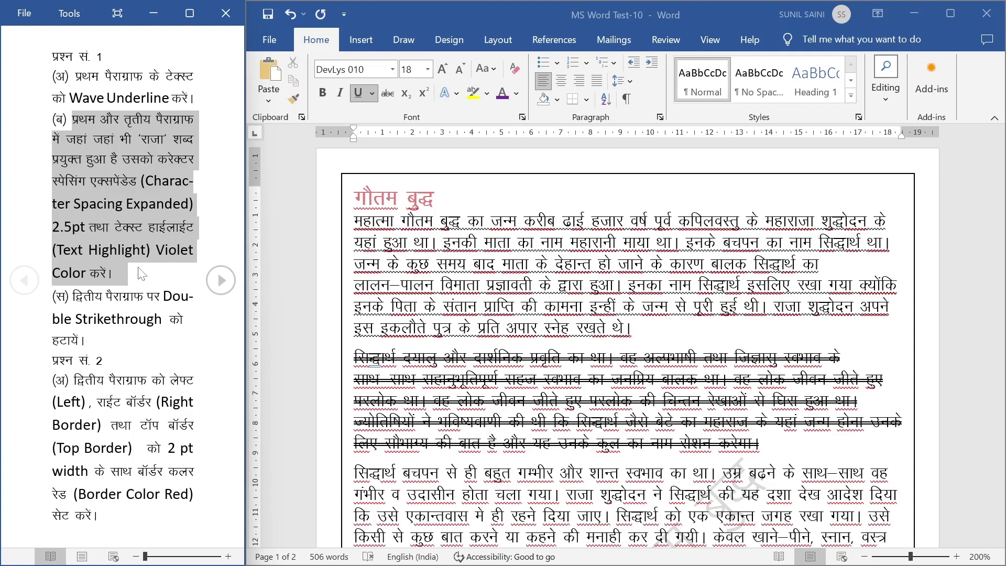
pyautogui.click(632, 328)
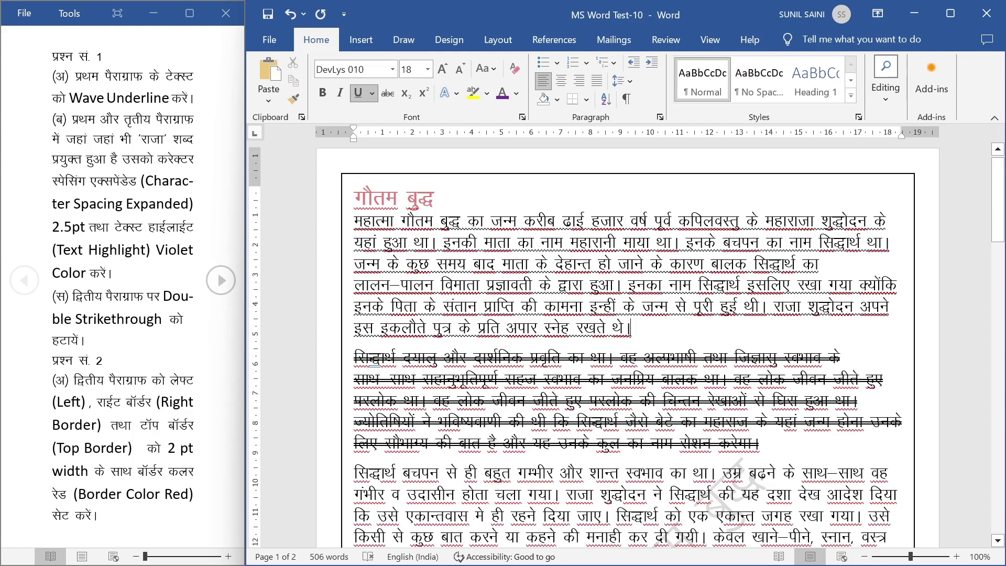
# Load the word "राजा" from the first paragraph as the Find term and close the Find and Replace dialog
pyautogui.moveTo(774, 308); pyautogui.dragTo(800, 307)
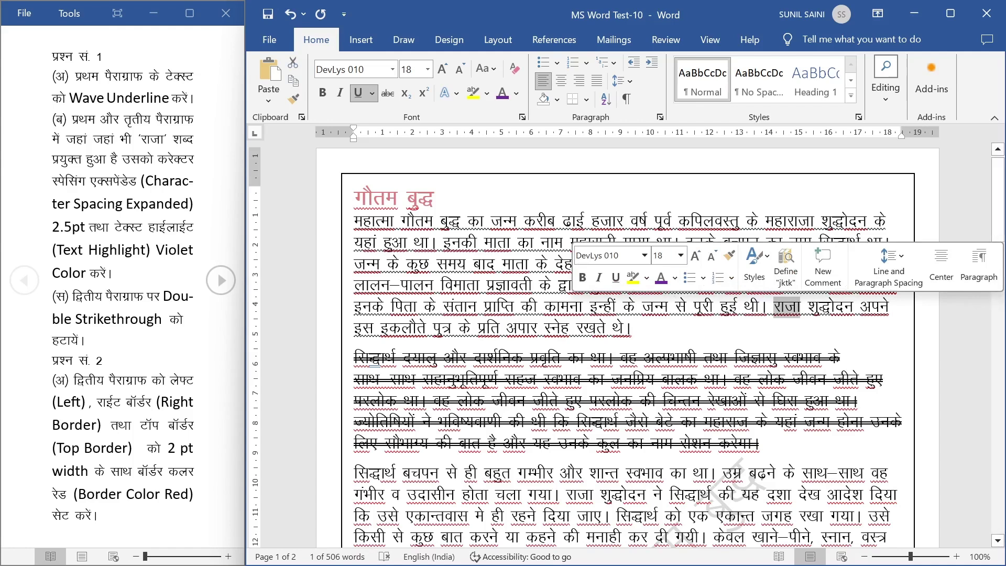
pyautogui.click(882, 102)
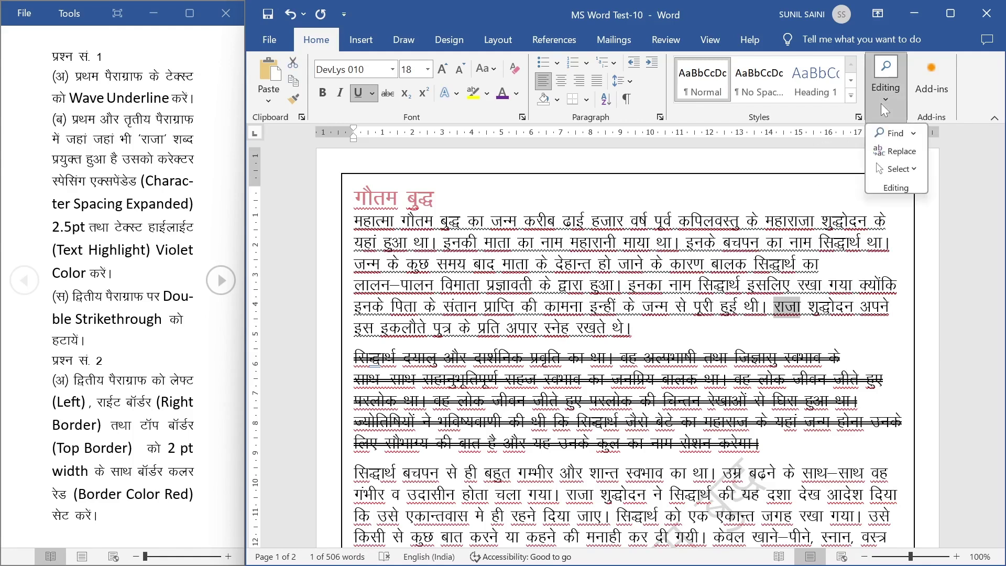
pyautogui.click(891, 153)
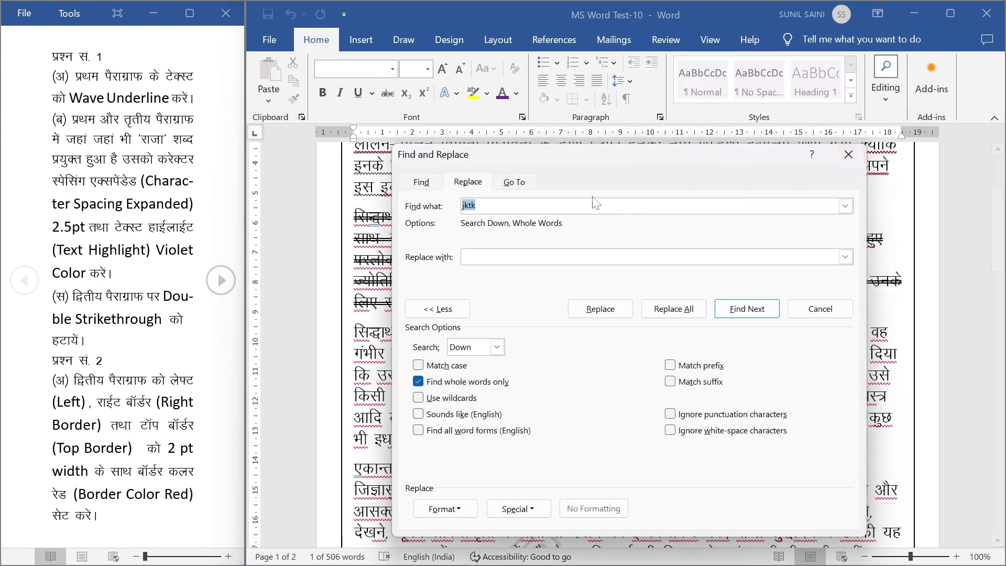
pyautogui.click(431, 181)
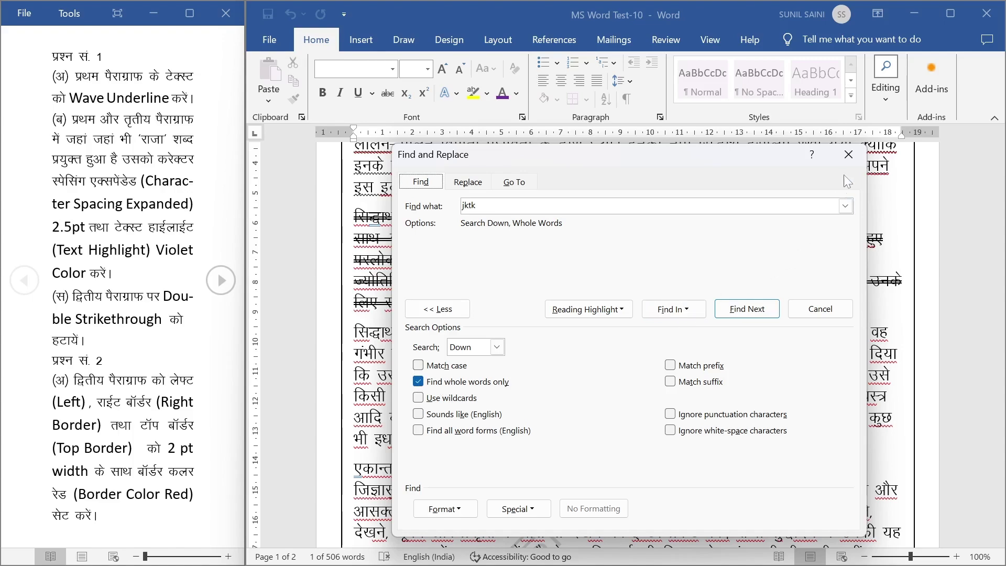
pyautogui.click(848, 155)
pyautogui.scroll(4, 850, 166)
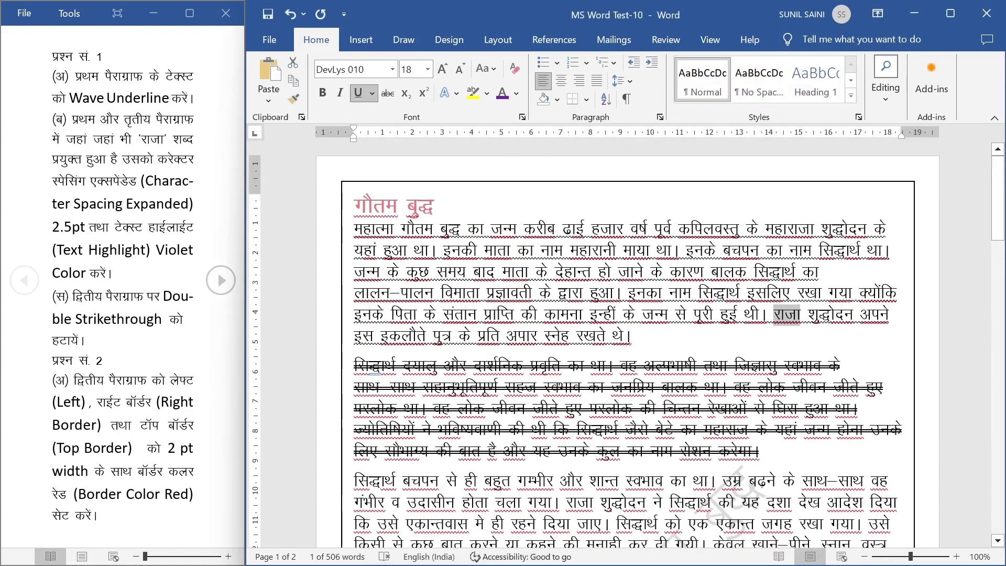
# Select the first and third body paragraphs together, leaving out the struck-through second paragraph
pyautogui.click(354, 230)
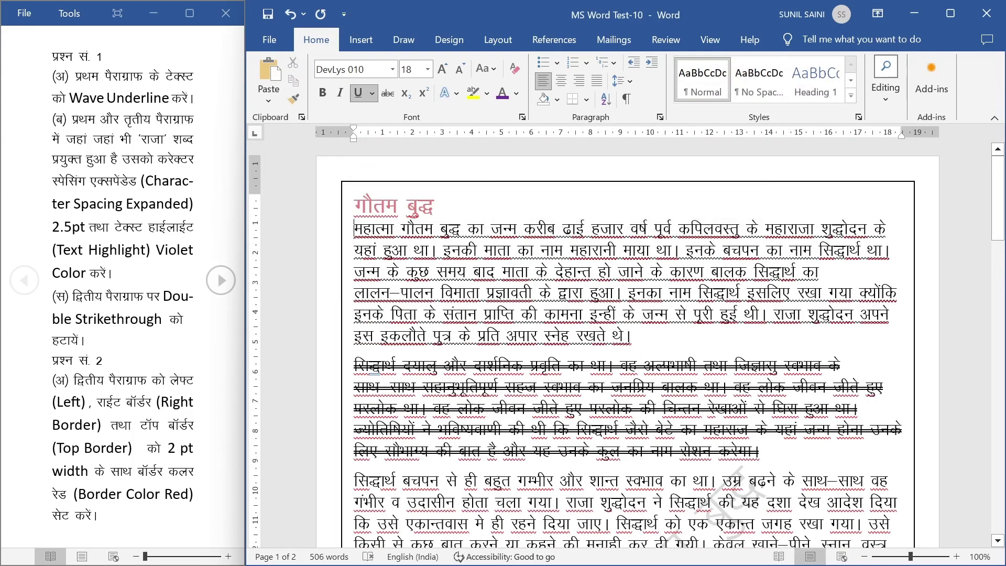
pyautogui.keyDown('shift'); pyautogui.click(636, 336); pyautogui.keyUp('shift')
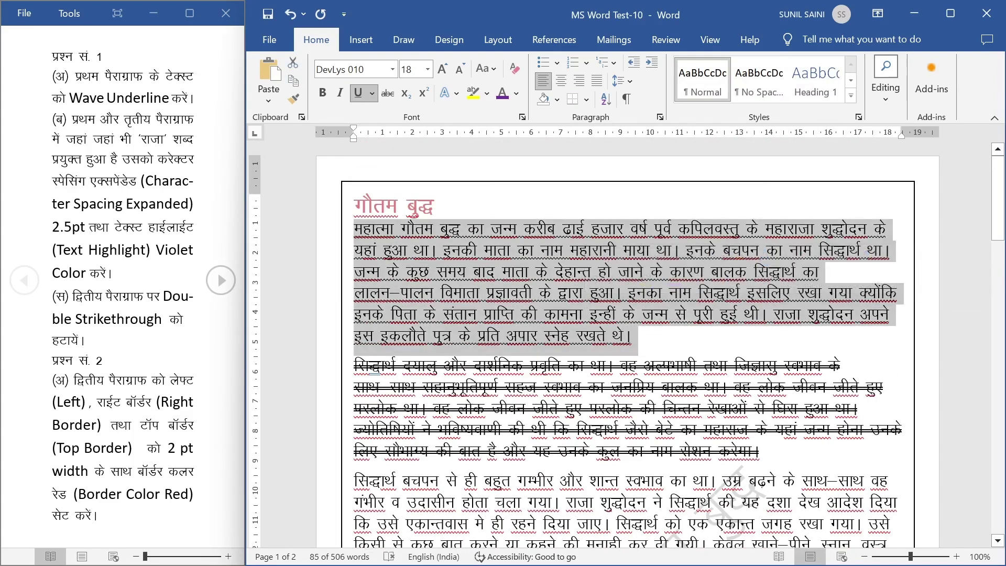
pyautogui.scroll(-2, 590, 314)
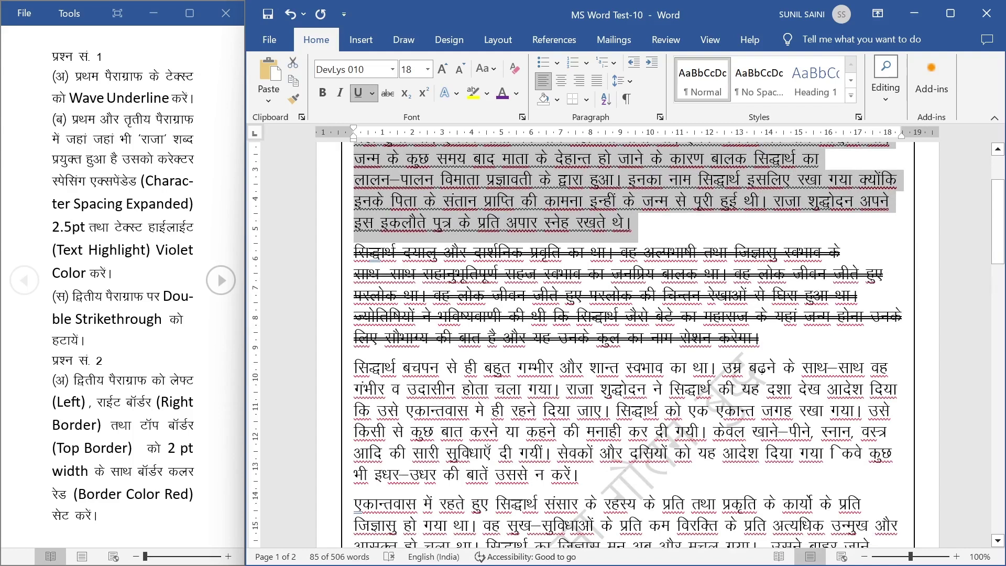
pyautogui.moveTo(354, 367); pyautogui.dragTo(579, 480)
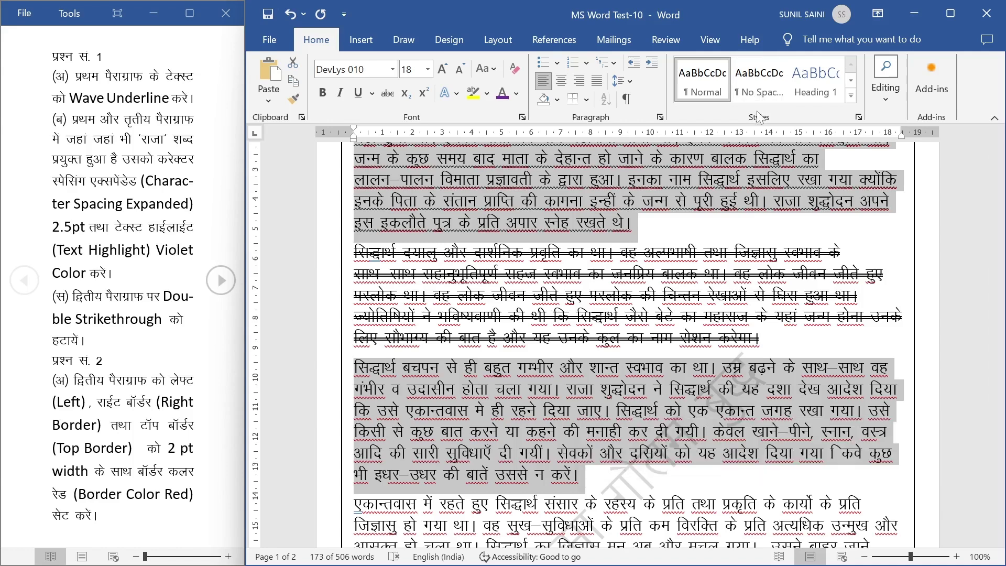
# Find and select every whole-word occurrence of "jktk" (राजा) within the current selection and close the dialog
pyautogui.click(883, 103)
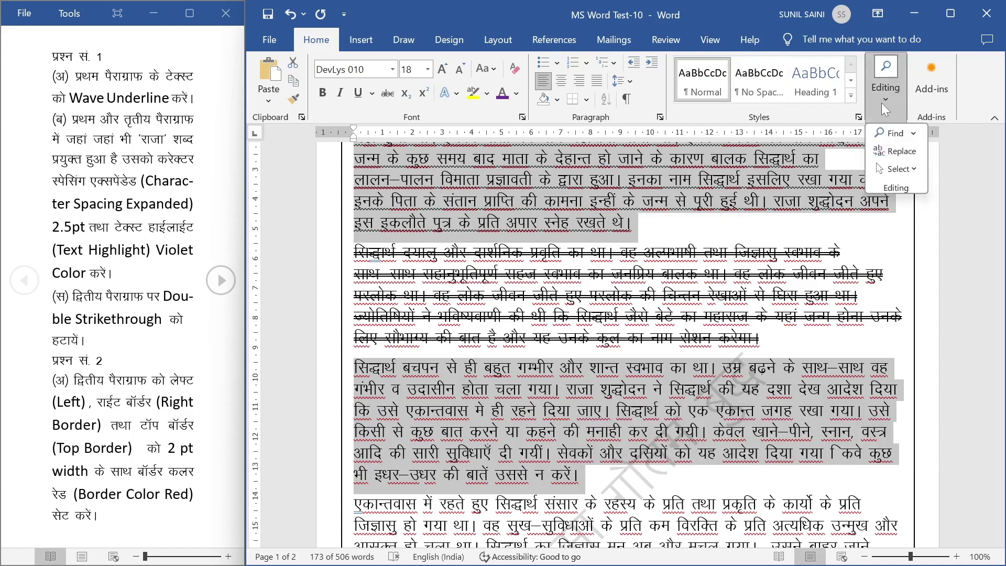
pyautogui.click(897, 151)
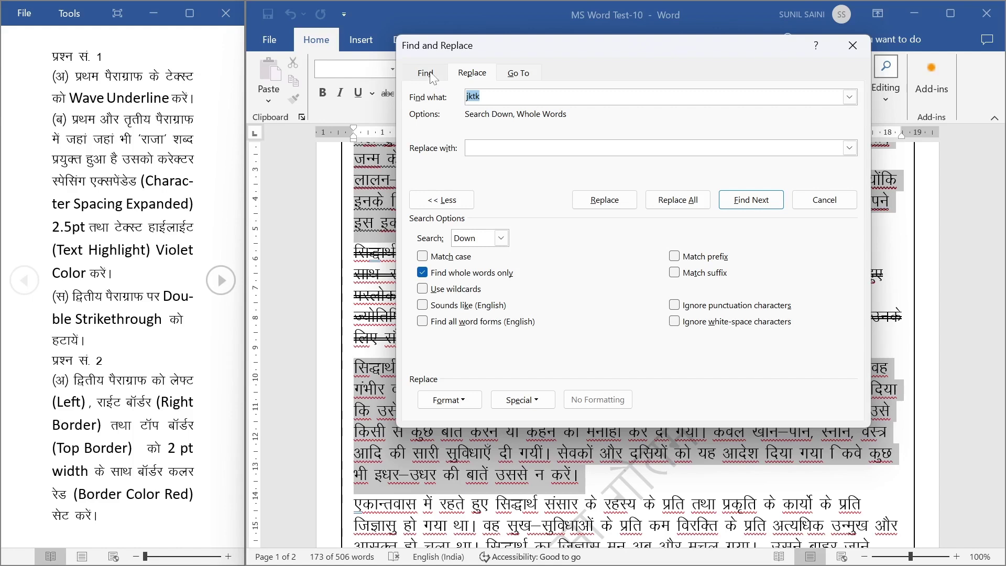
pyautogui.click(434, 74)
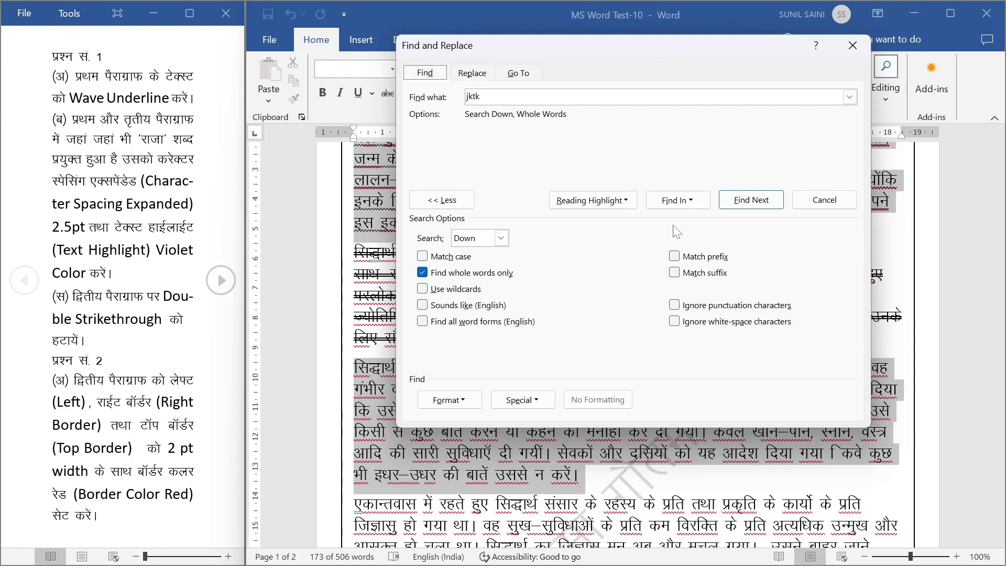
pyautogui.click(679, 201)
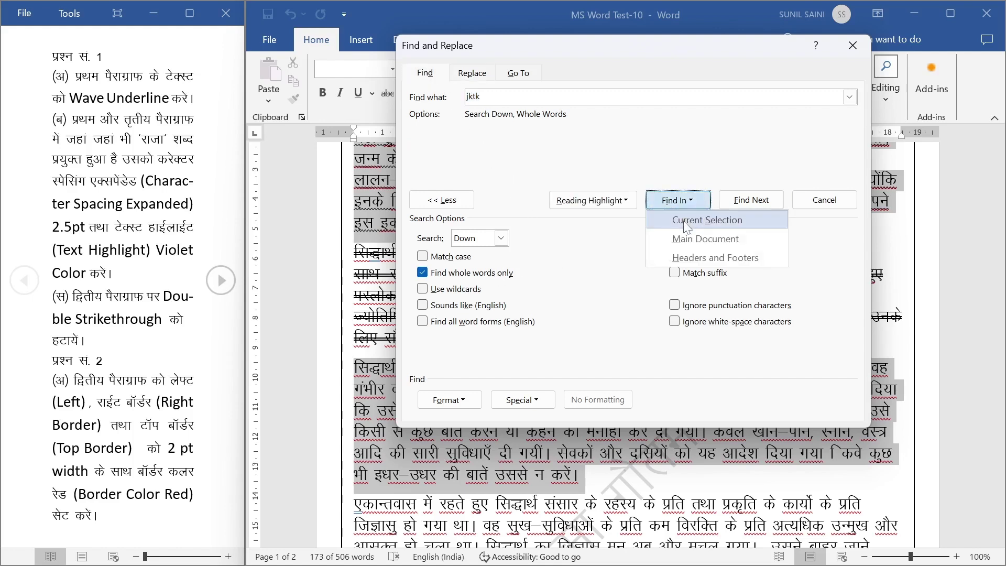
pyautogui.click(687, 221)
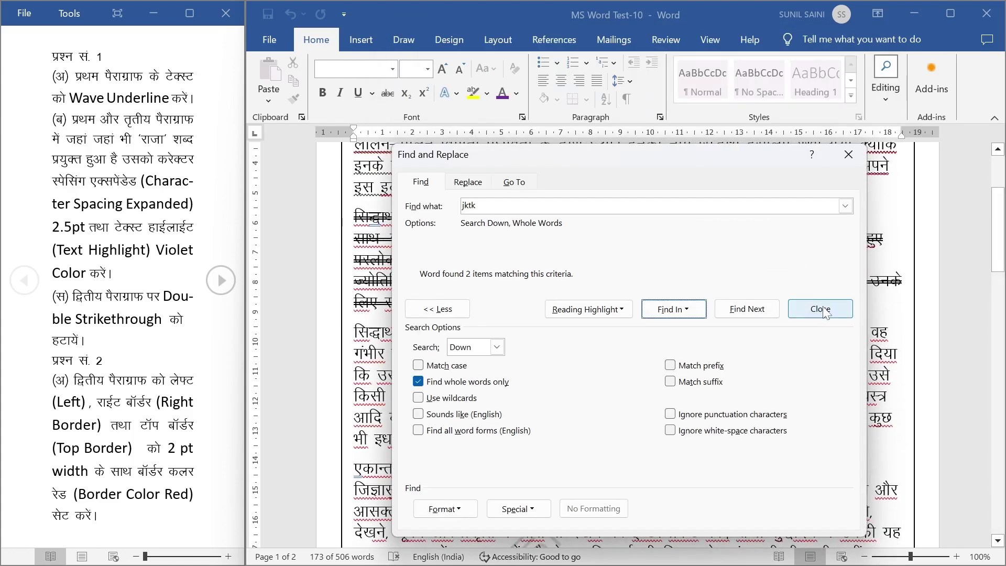
pyautogui.click(821, 309)
# Open the advanced character spacing settings for the selected occurrences of "राजा" in paragraphs one and three
pyautogui.scroll(5, 825, 312)
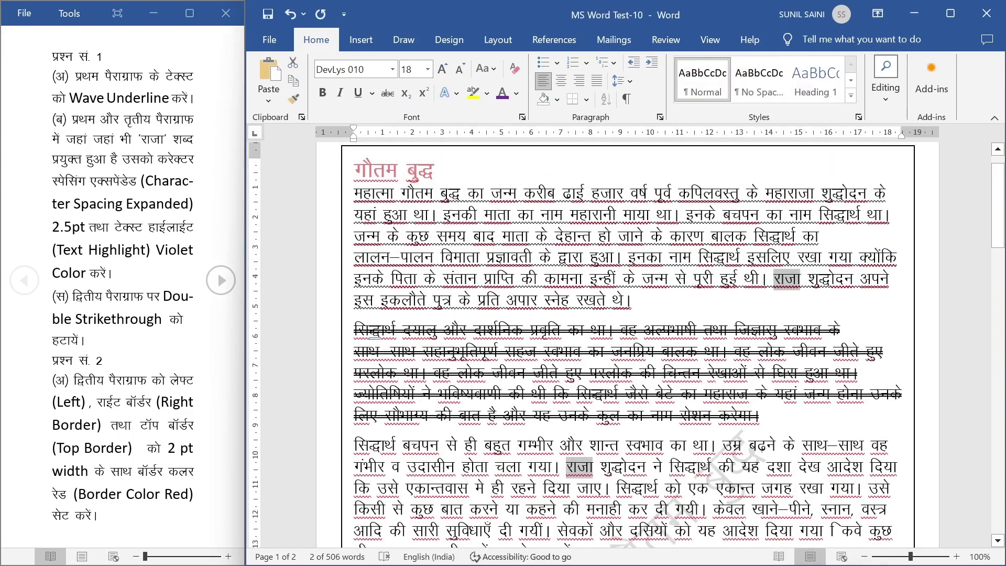
pyautogui.scroll(-3, 628, 345)
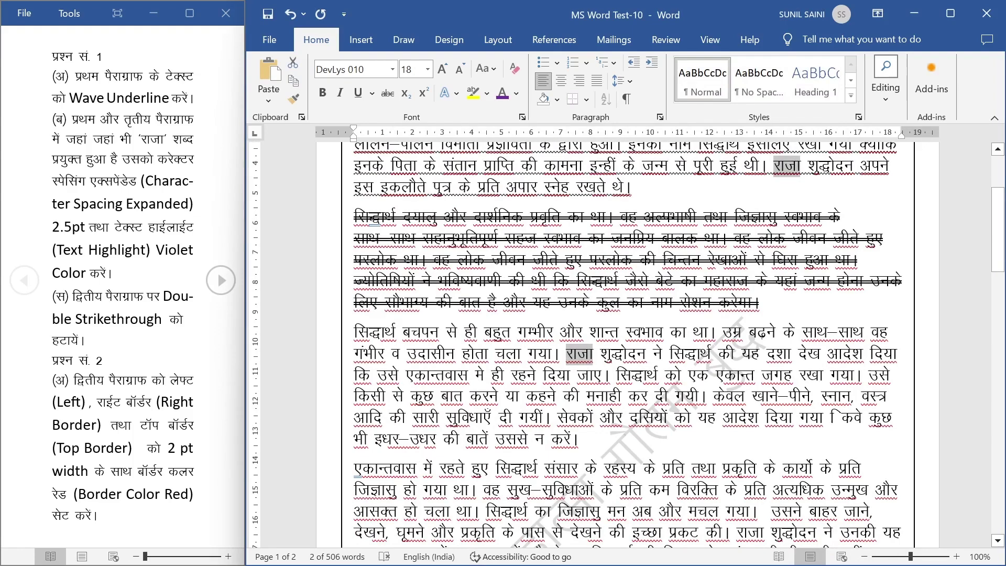
pyautogui.scroll(4, 628, 345)
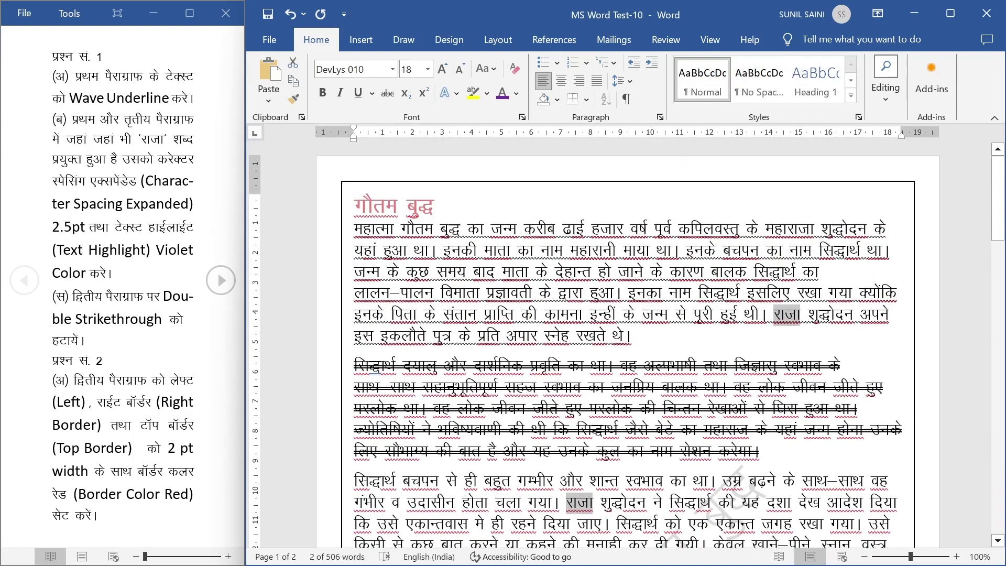
pyautogui.scroll(-3, 628, 345)
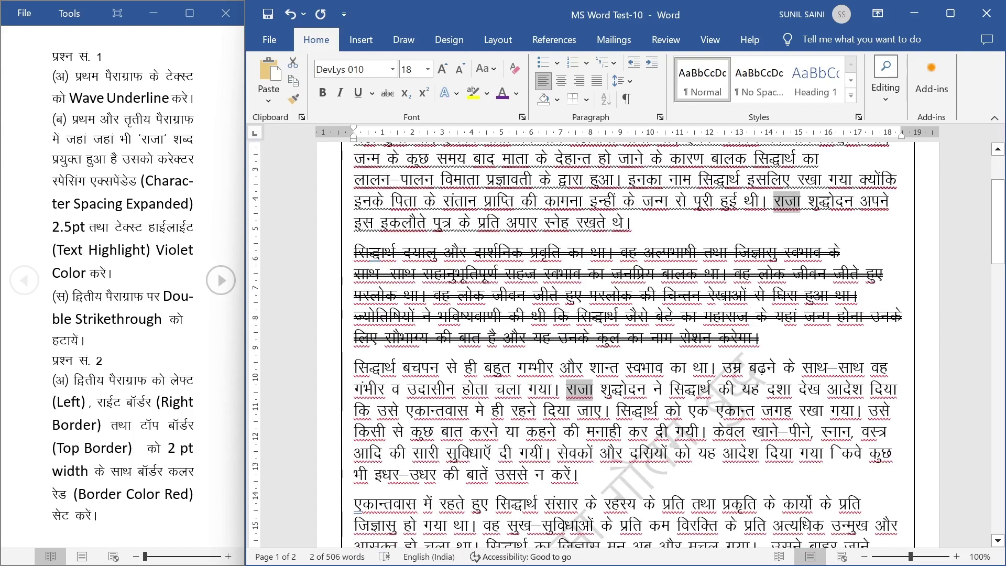
pyautogui.click(523, 116)
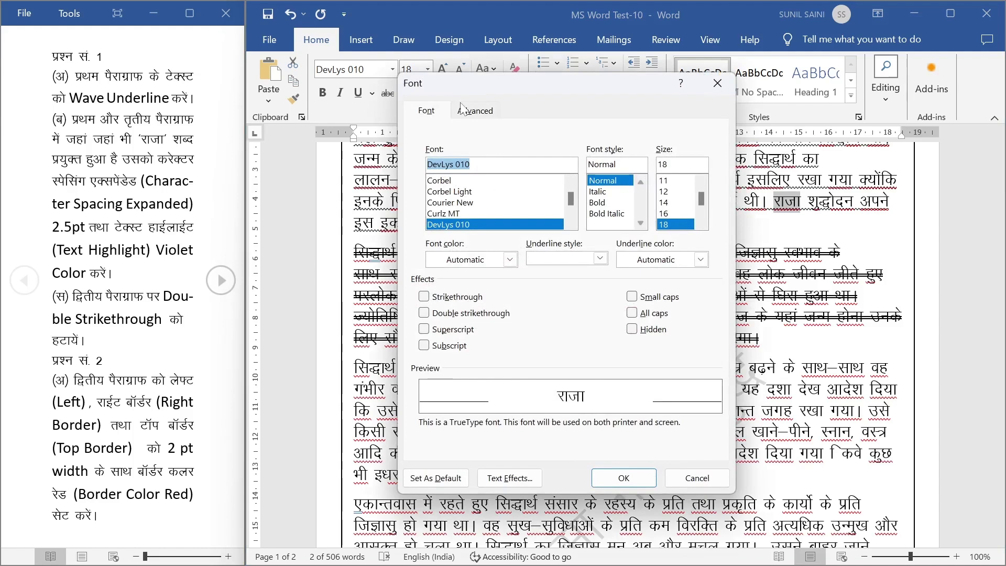
pyautogui.click(475, 111)
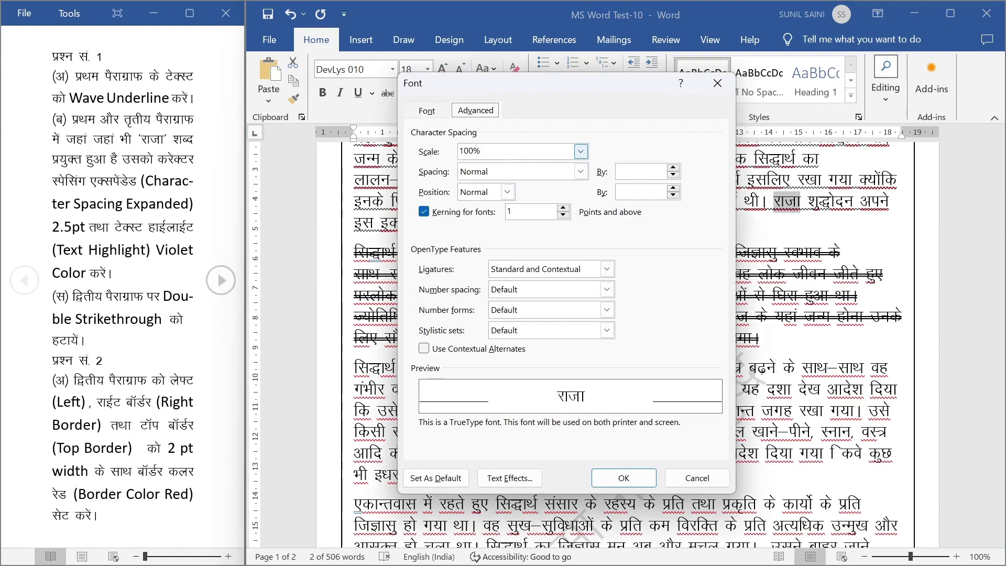
pyautogui.click(580, 151)
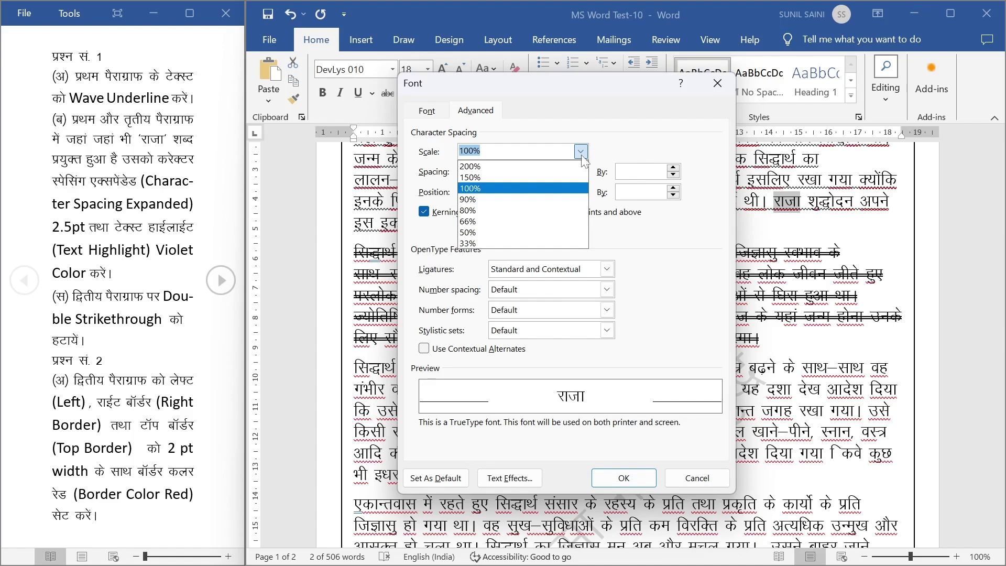
pyautogui.click(581, 155)
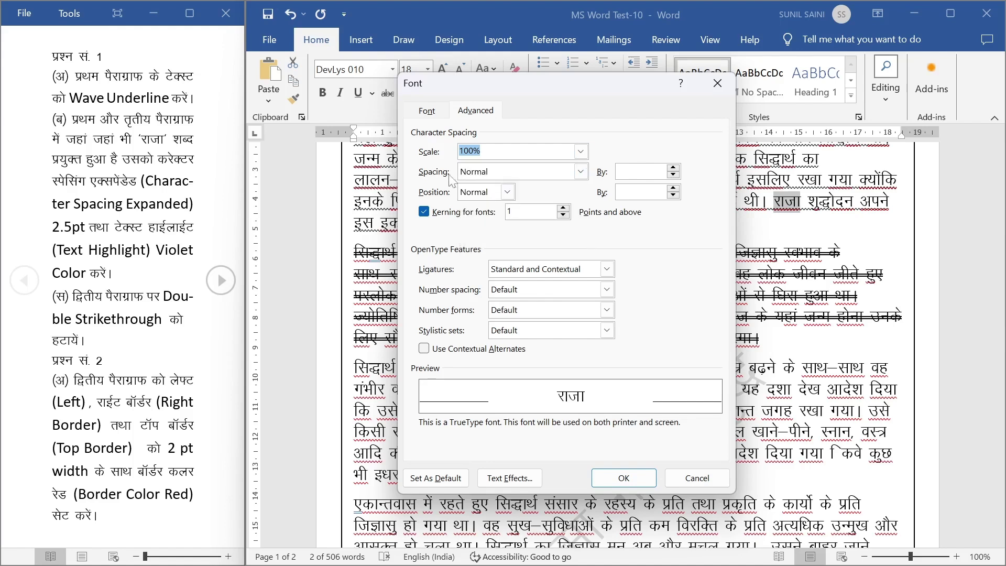
pyautogui.click(581, 172)
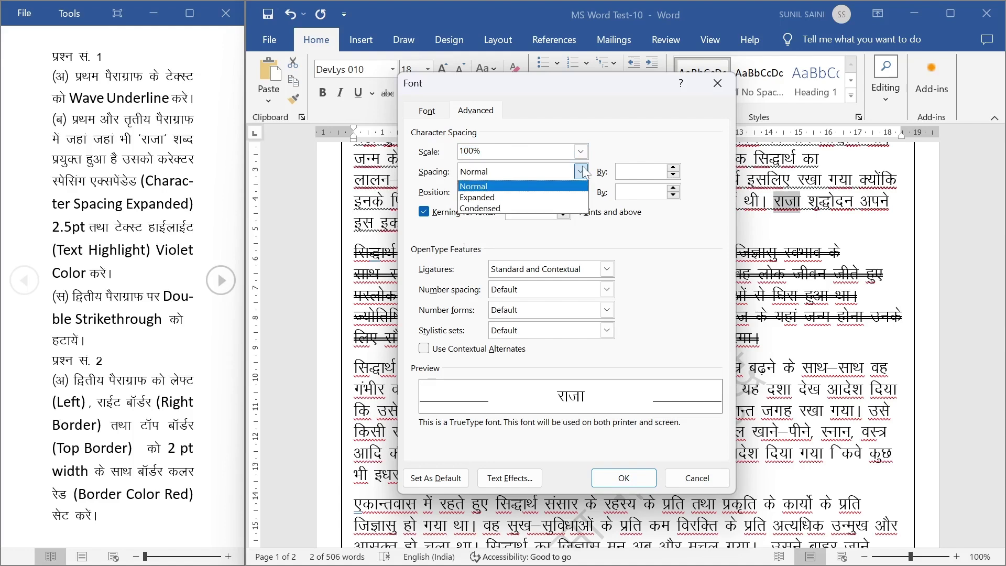
pyautogui.click(582, 171)
pyautogui.click(507, 192)
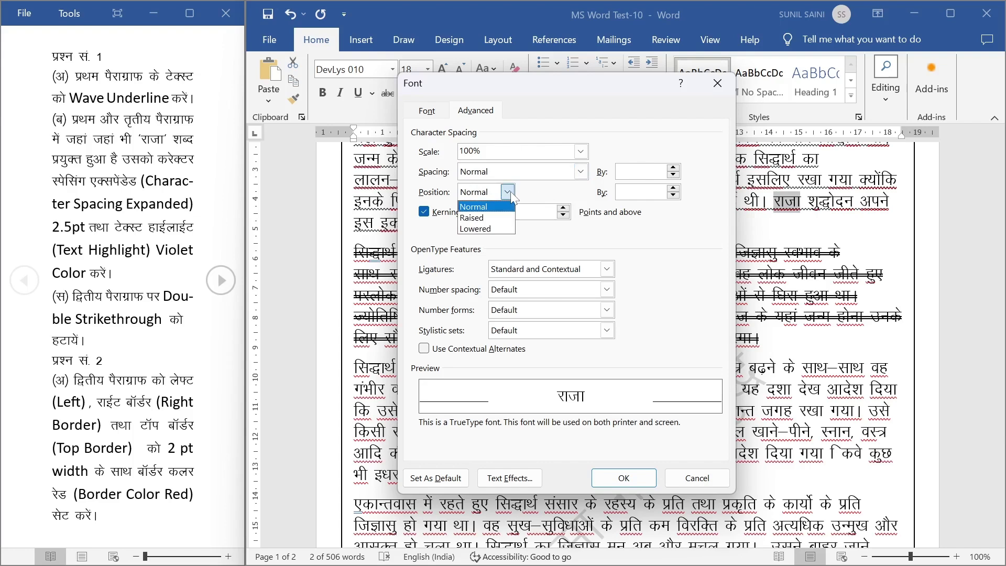
pyautogui.click(509, 193)
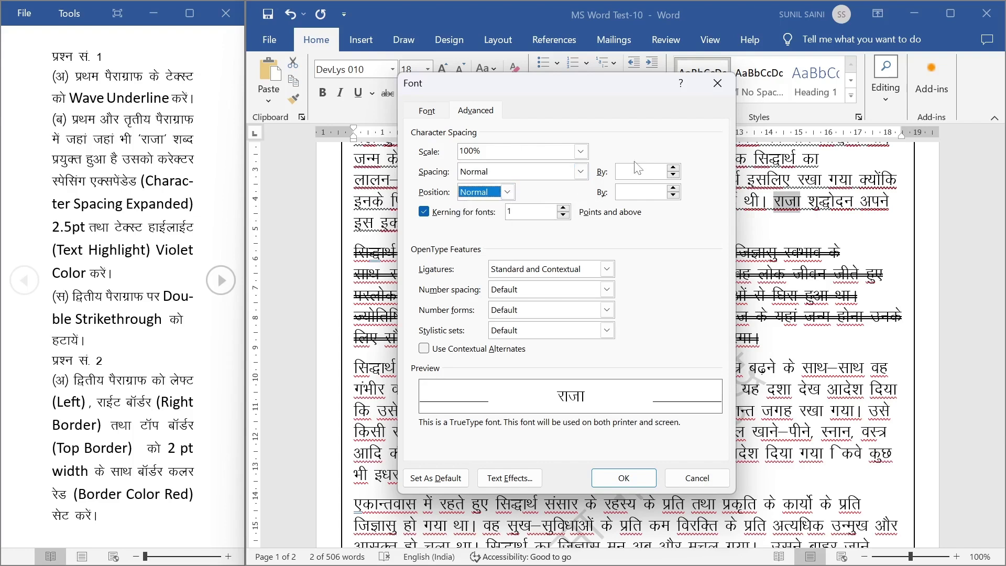
# Expand the character spacing of the selected "राजा" words by 2.5 pt and highlight them in violet
pyautogui.click(580, 171)
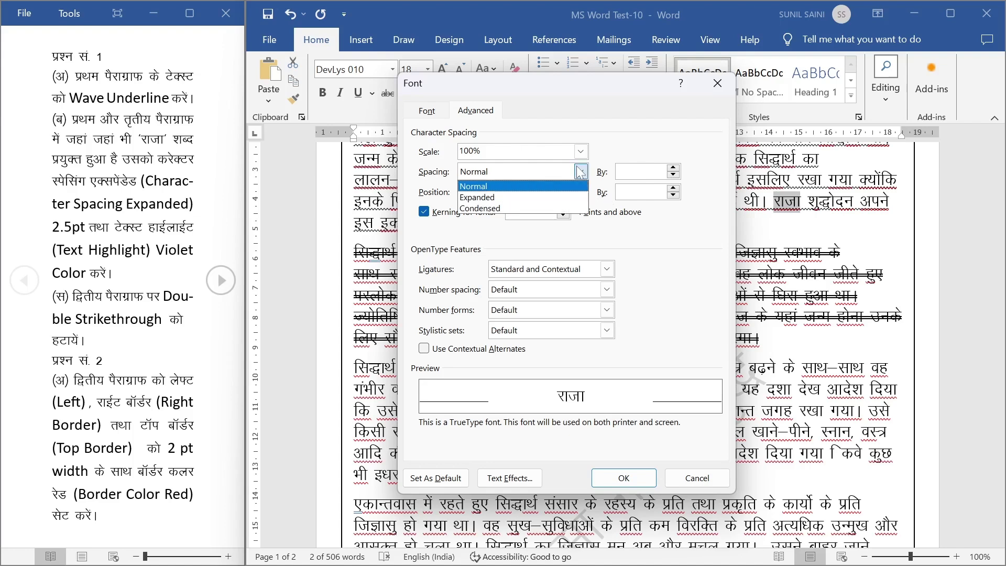
pyautogui.click(534, 198)
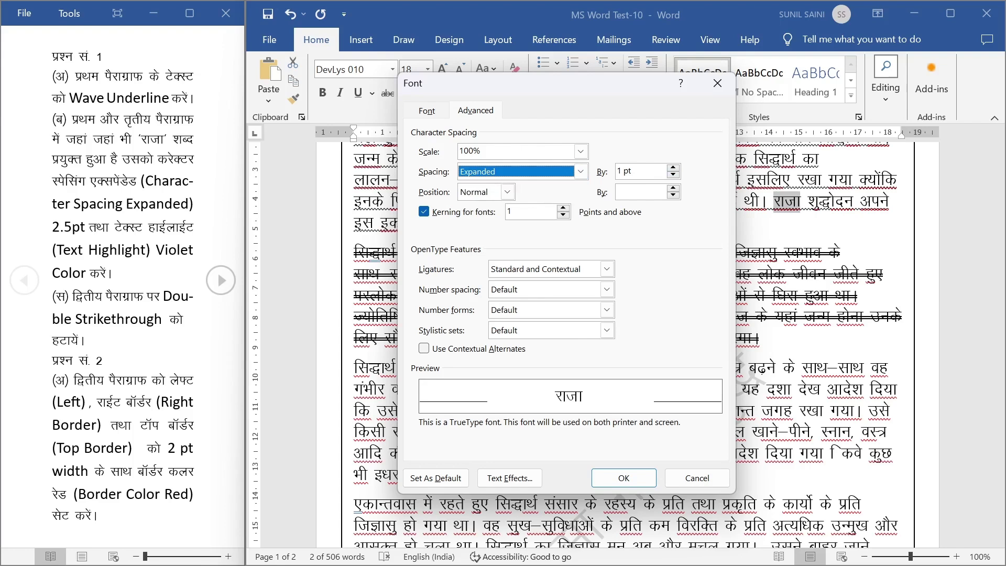
pyautogui.click(621, 171)
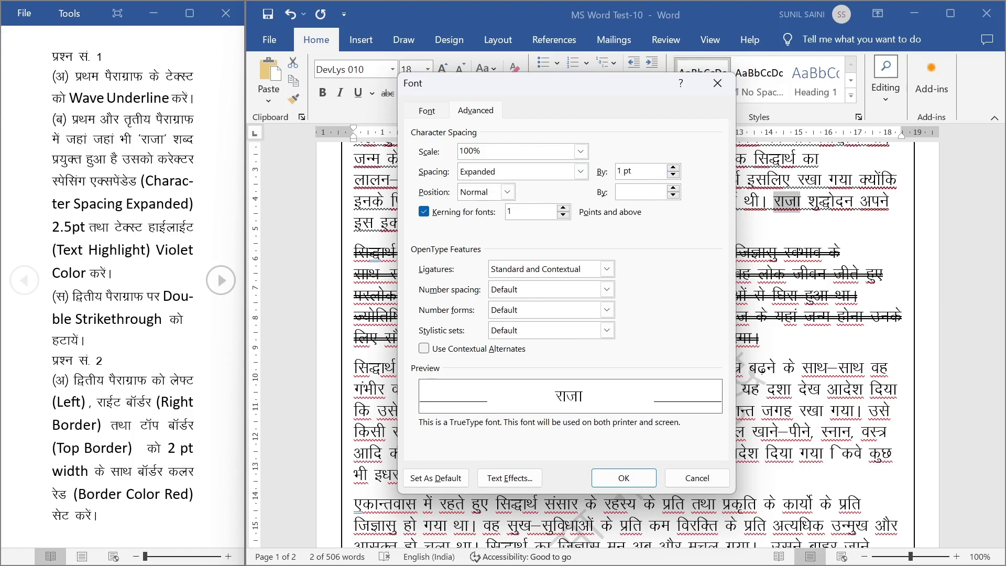
pyautogui.press('BackSpace')
pyautogui.write('2.5')
pyautogui.click(635, 478)
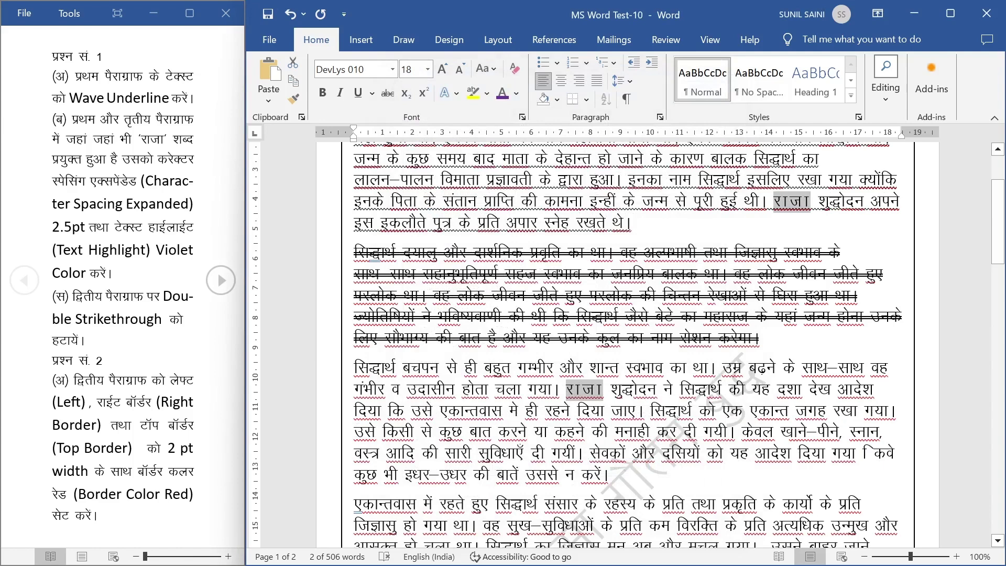
pyautogui.click(485, 98)
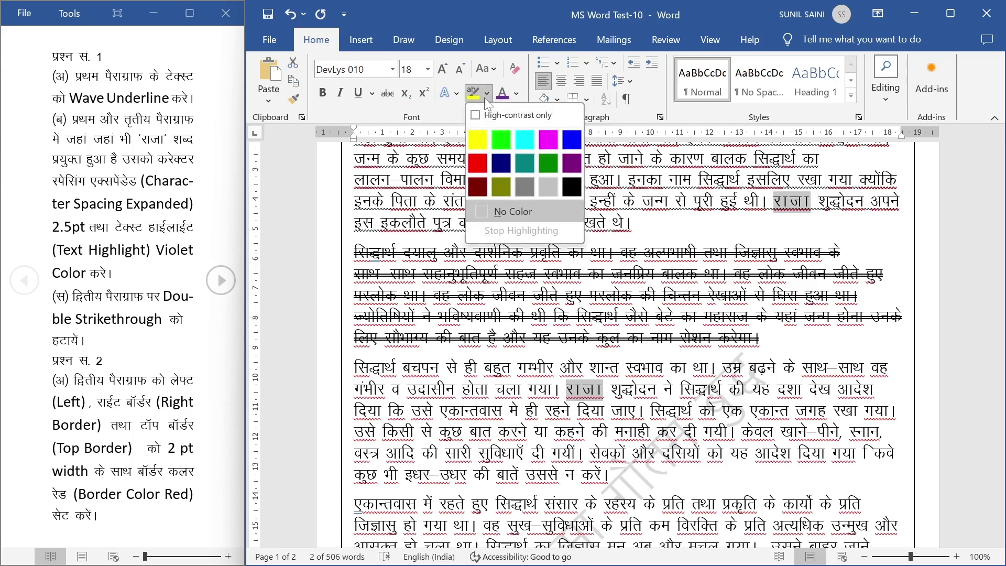
pyautogui.click(572, 163)
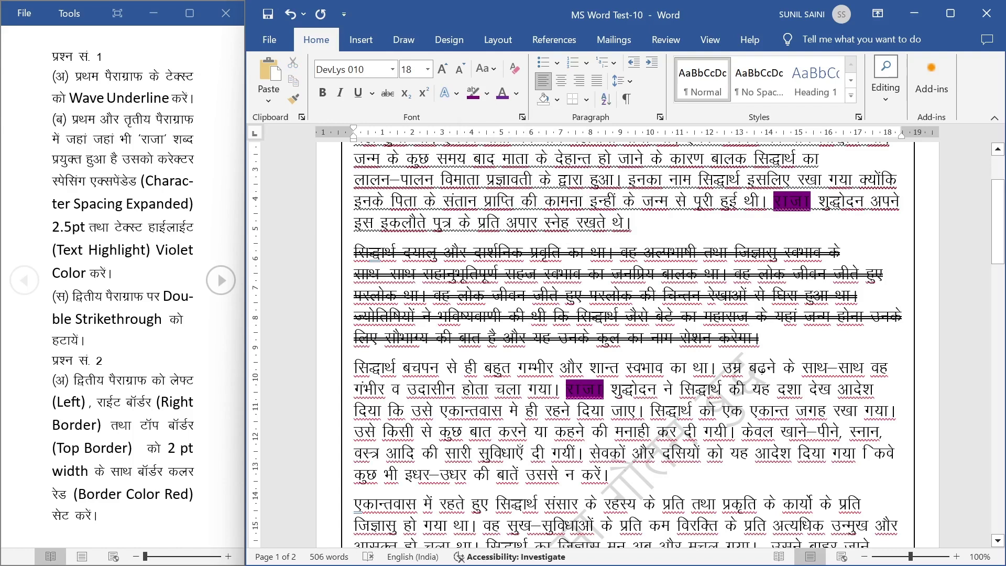
# Remove the double strikethrough from the whole second paragraph and clear the selection
pyautogui.click(82, 296)
pyautogui.moveTo(74, 296); pyautogui.dragTo(84, 341)
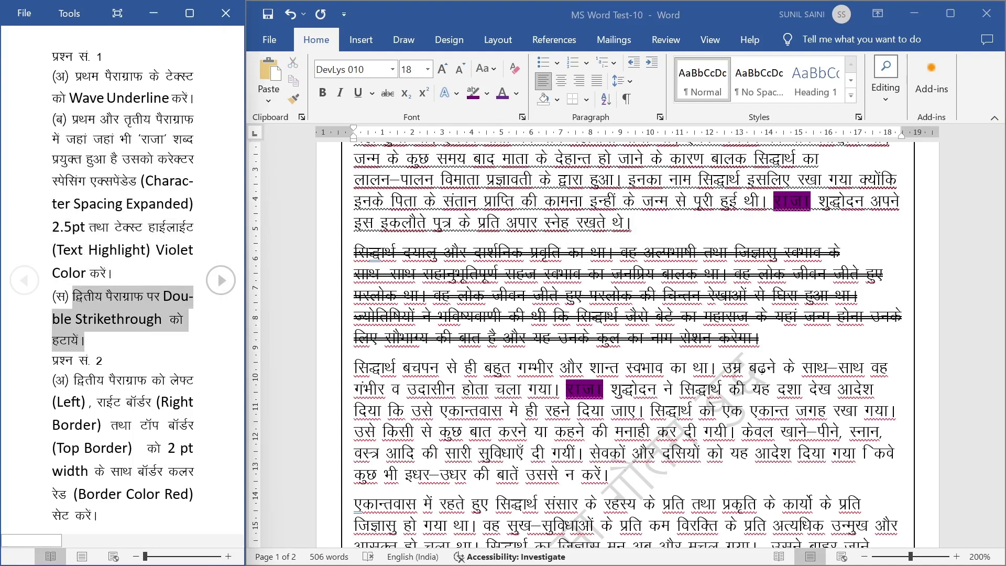
pyautogui.click(760, 338)
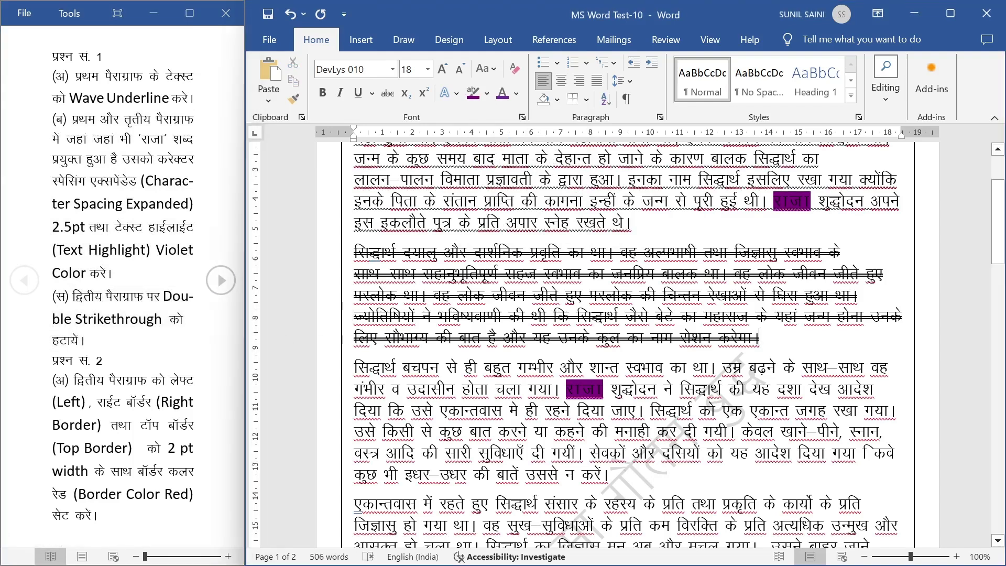
pyautogui.moveTo(354, 253); pyautogui.dragTo(760, 341)
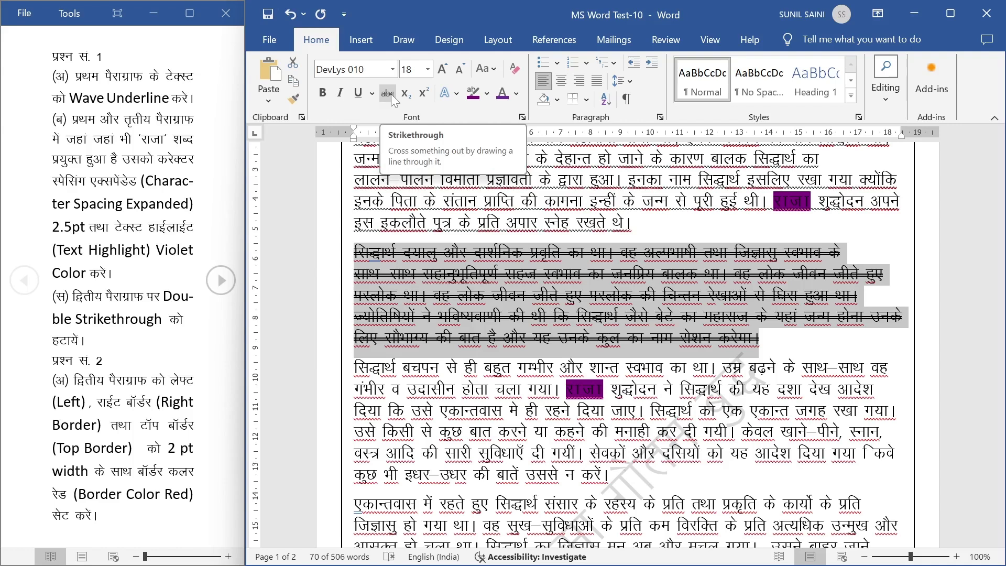
pyautogui.click(521, 117)
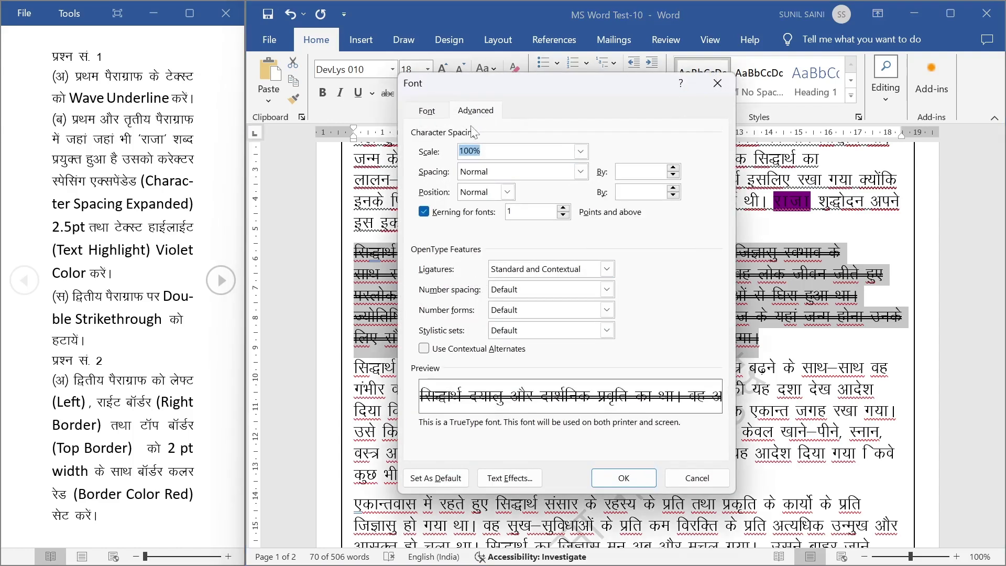
pyautogui.click(433, 112)
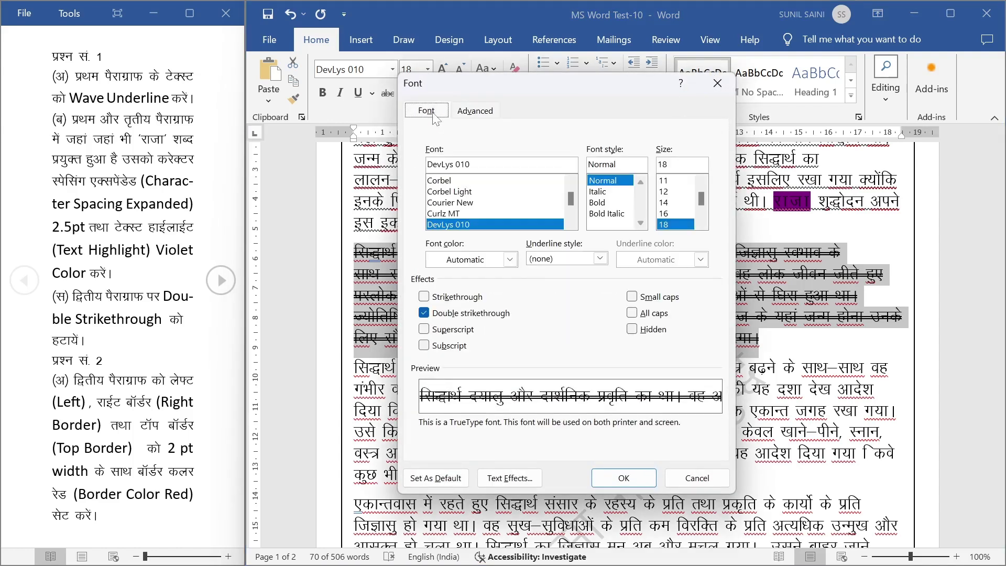
pyautogui.click(429, 317)
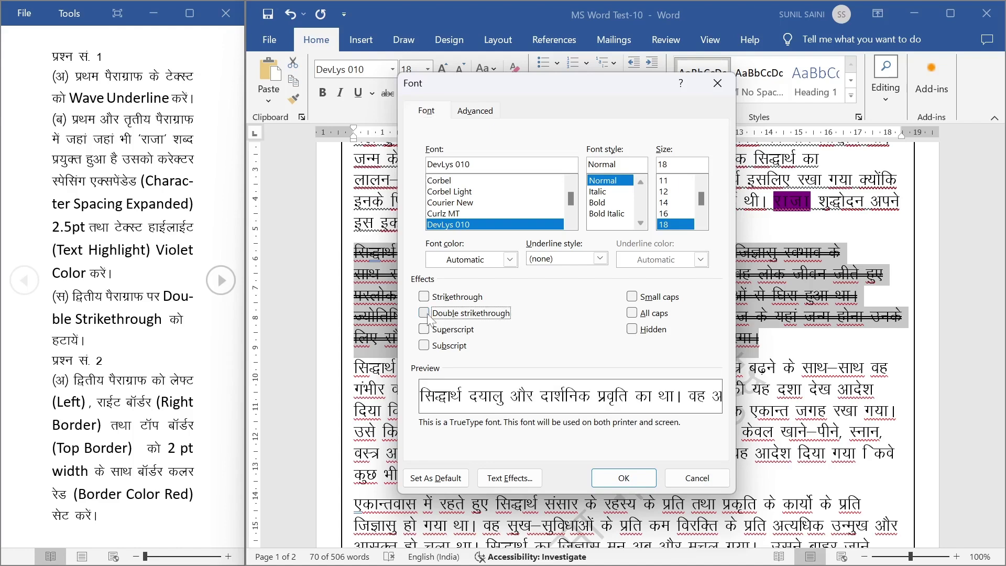
pyautogui.click(614, 479)
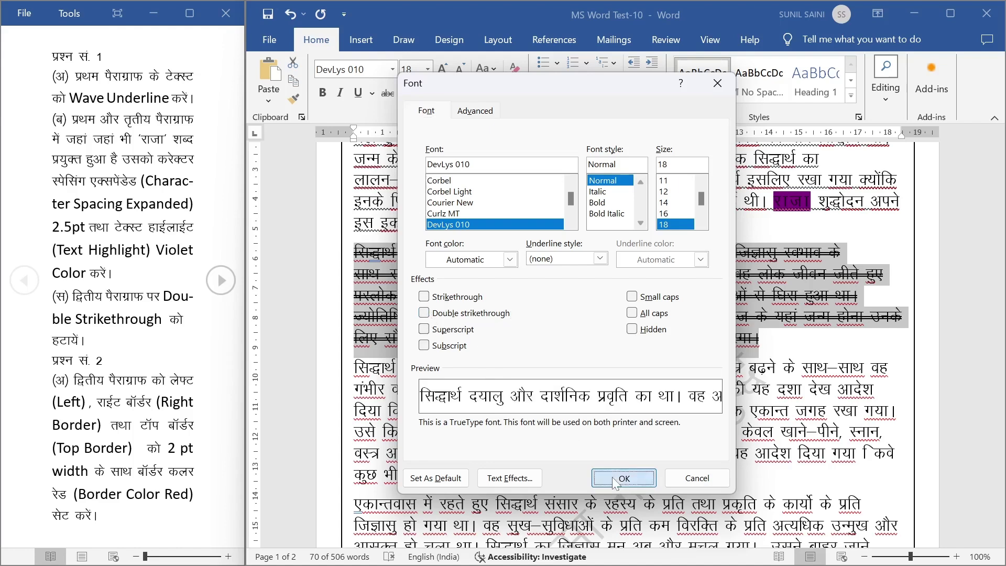
pyautogui.click(760, 338)
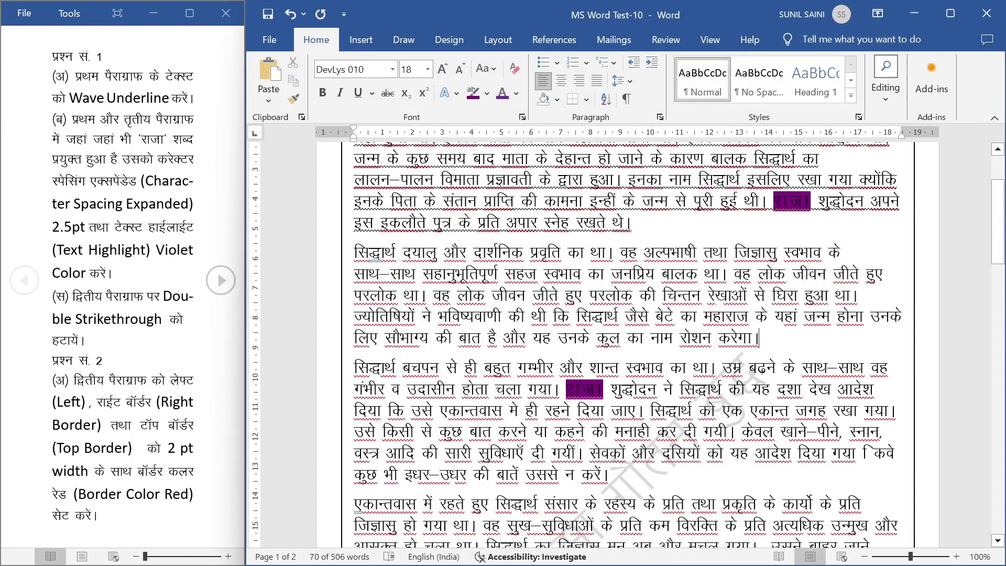
# Select the whole second paragraph of the document and open its border and shading settings
pyautogui.moveTo(74, 297); pyautogui.dragTo(167, 331)
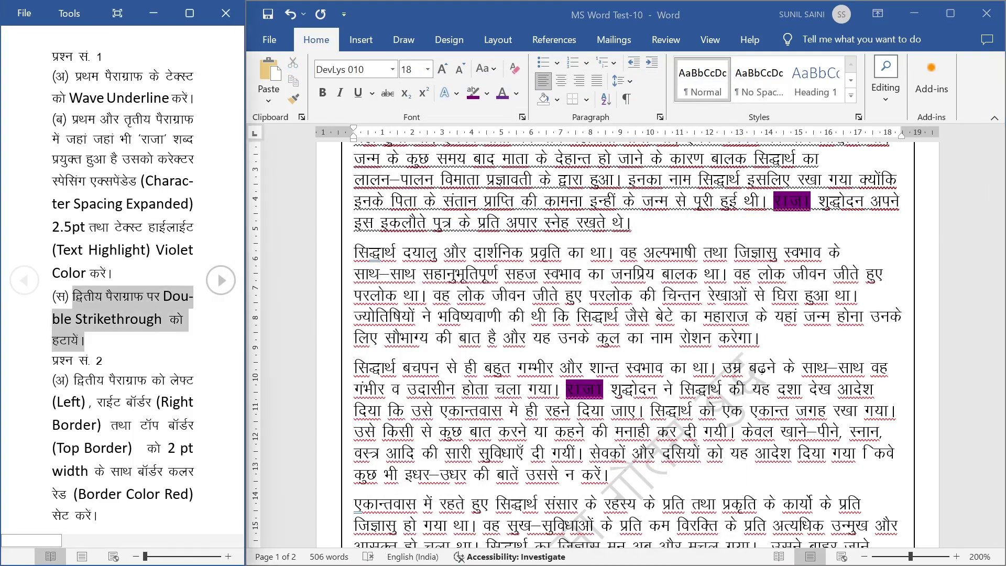
pyautogui.moveTo(74, 380); pyautogui.dragTo(112, 518)
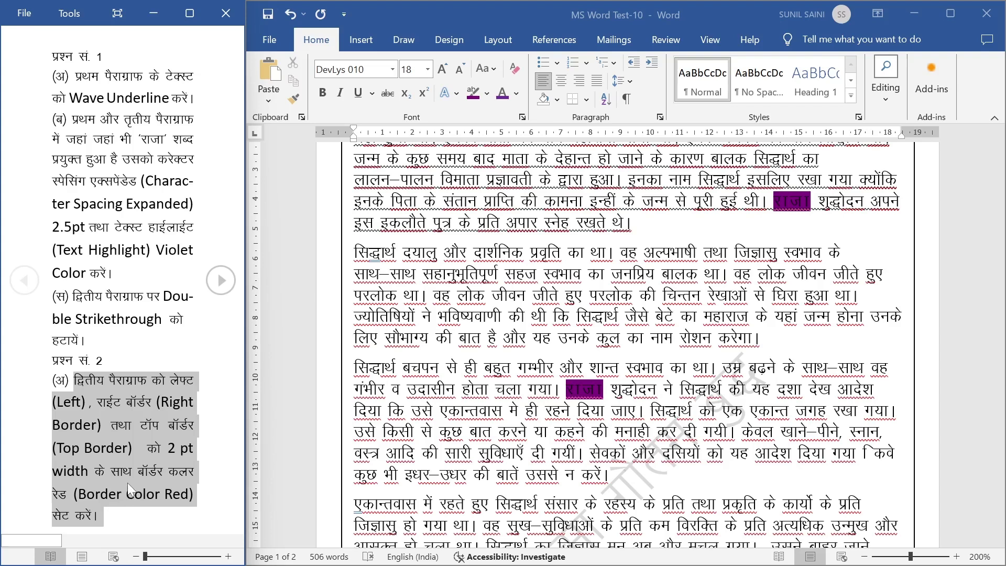
pyautogui.click(759, 338)
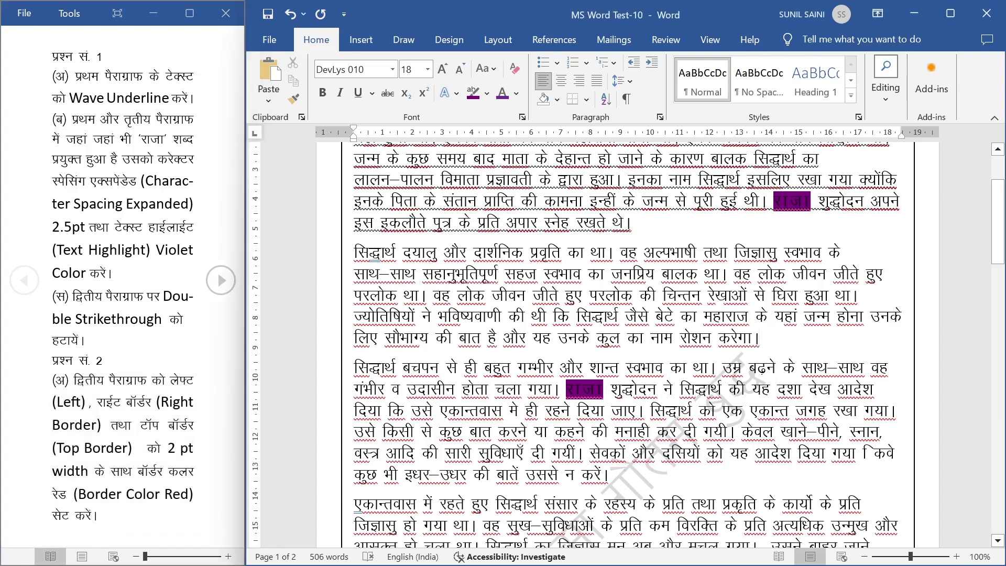
pyautogui.moveTo(355, 254); pyautogui.dragTo(764, 340)
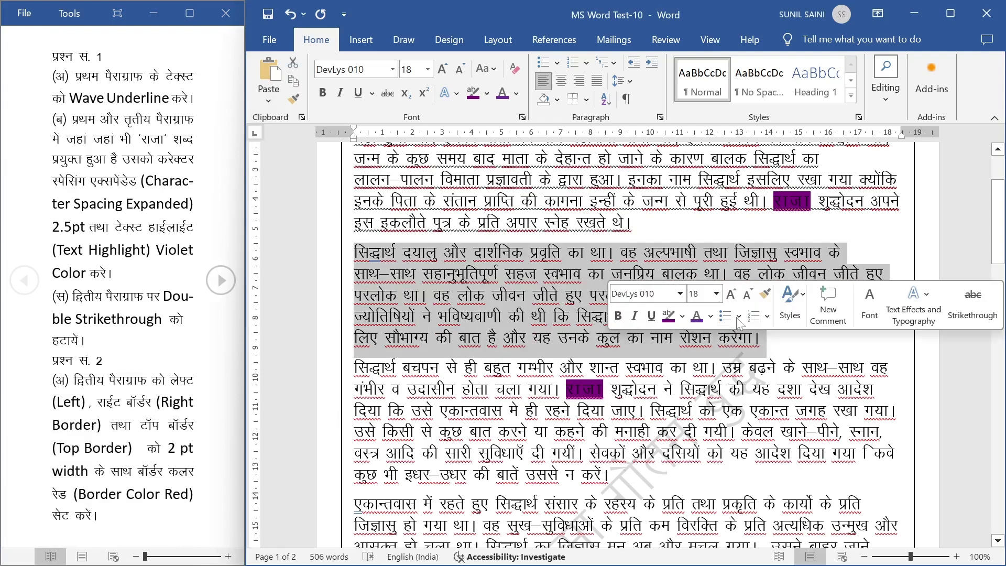
pyautogui.scroll(2, 645, 220)
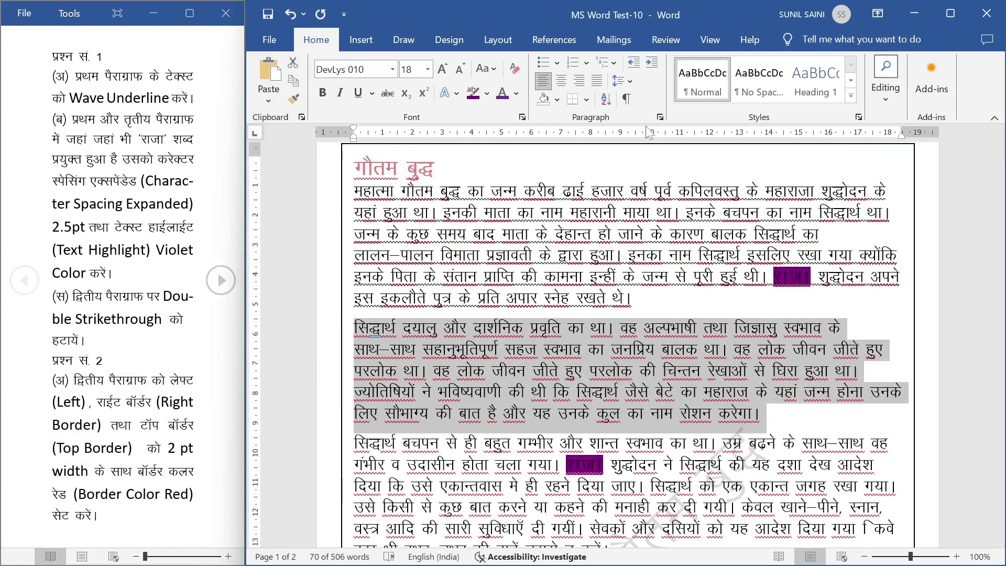
pyautogui.click(587, 100)
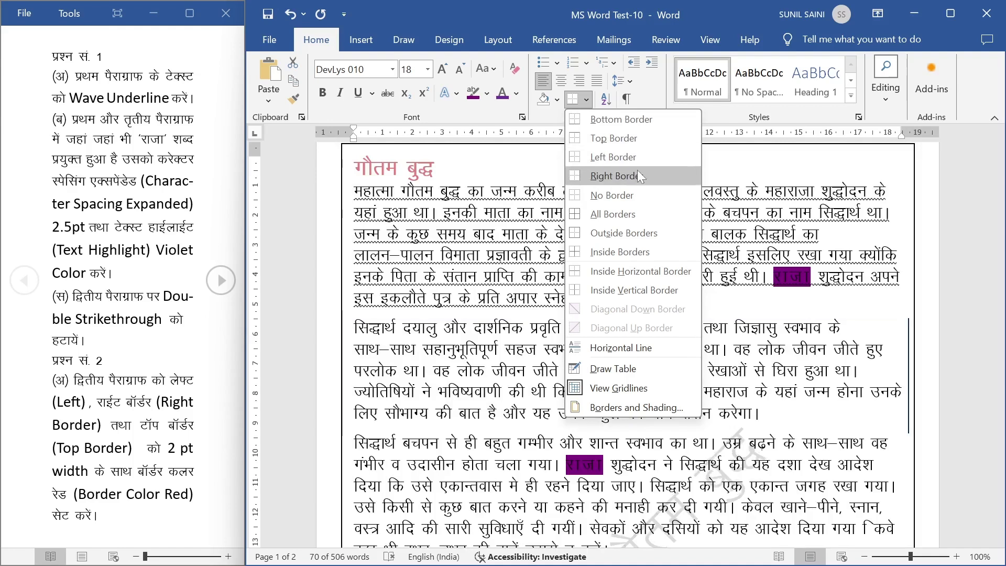
pyautogui.click(640, 410)
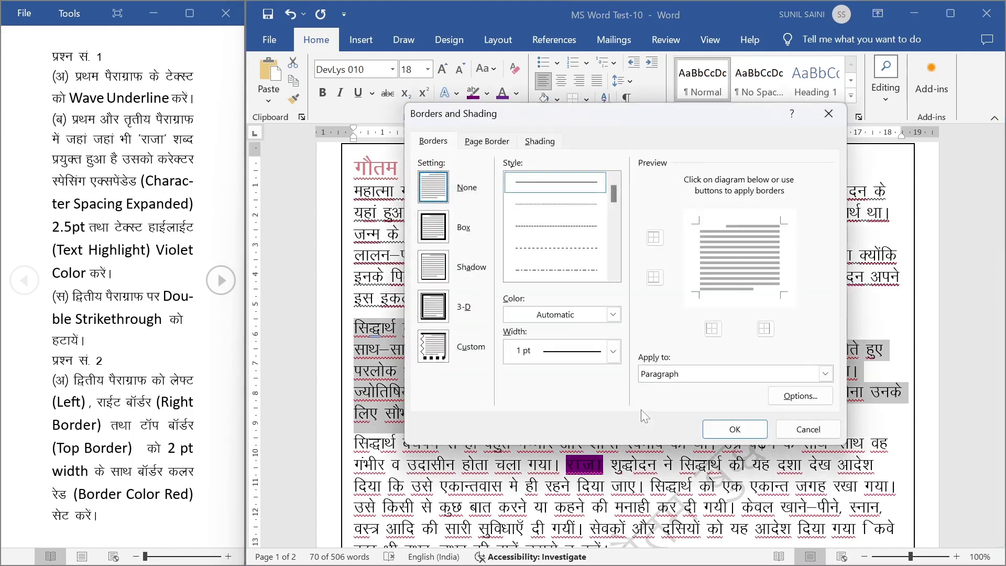
# Set up a red box border with a 2 ¼ pt line width for the second paragraph
pyautogui.click(435, 229)
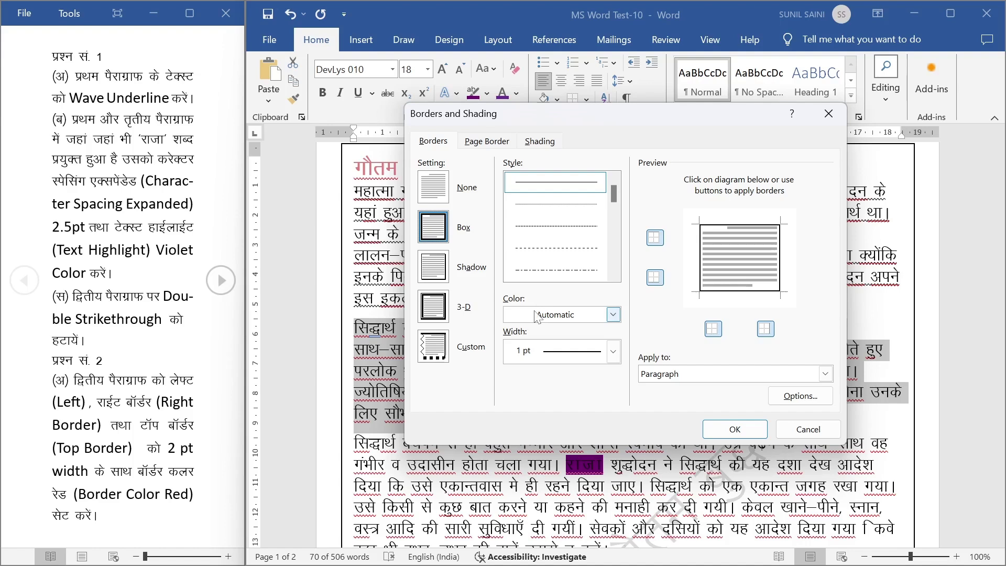
pyautogui.click(536, 317)
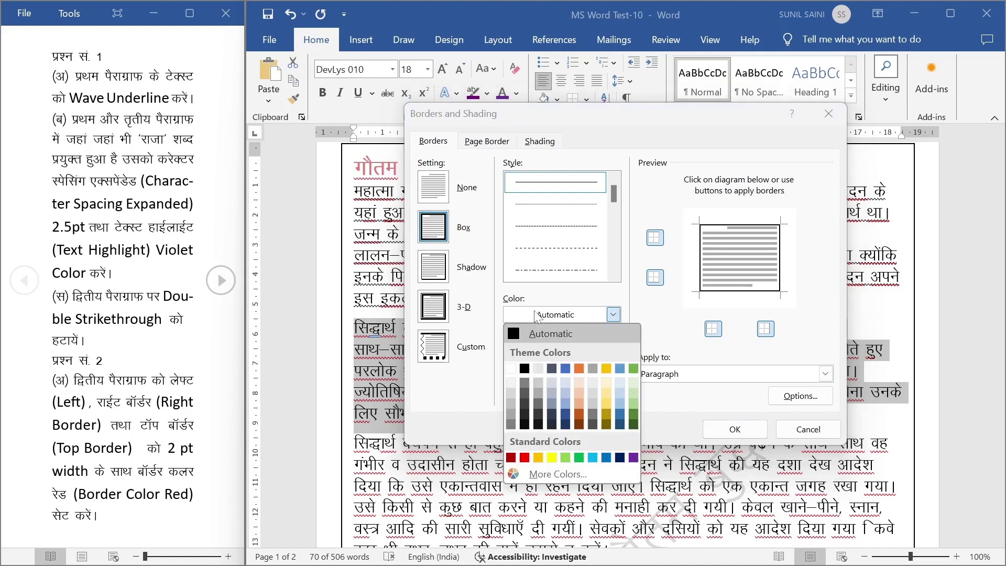
pyautogui.click(524, 458)
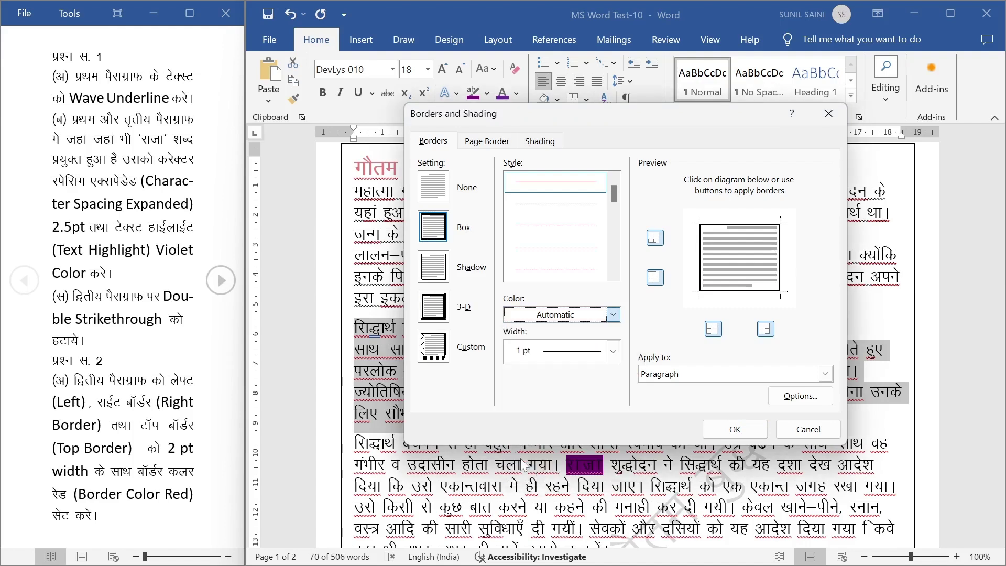
pyautogui.click(542, 356)
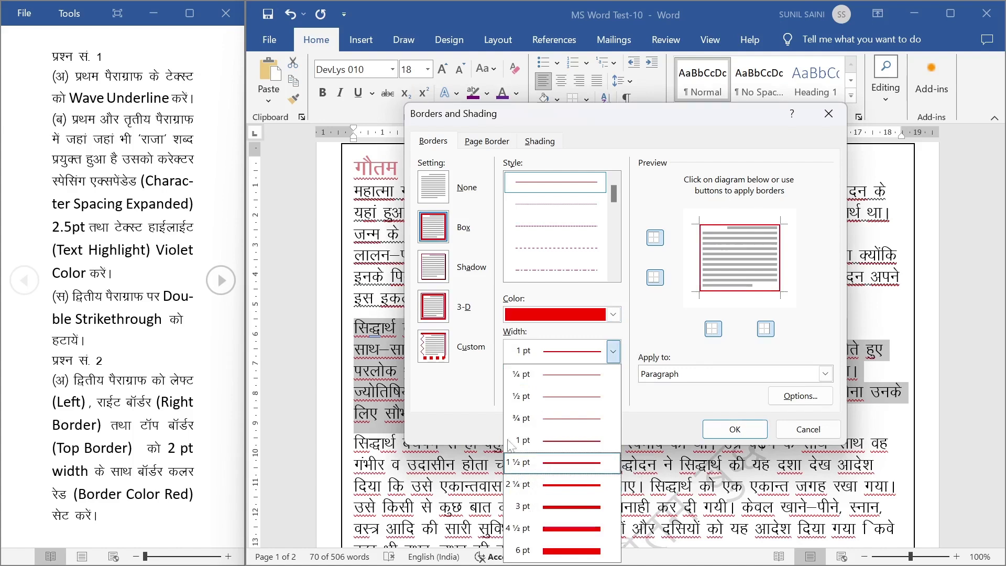
pyautogui.click(523, 356)
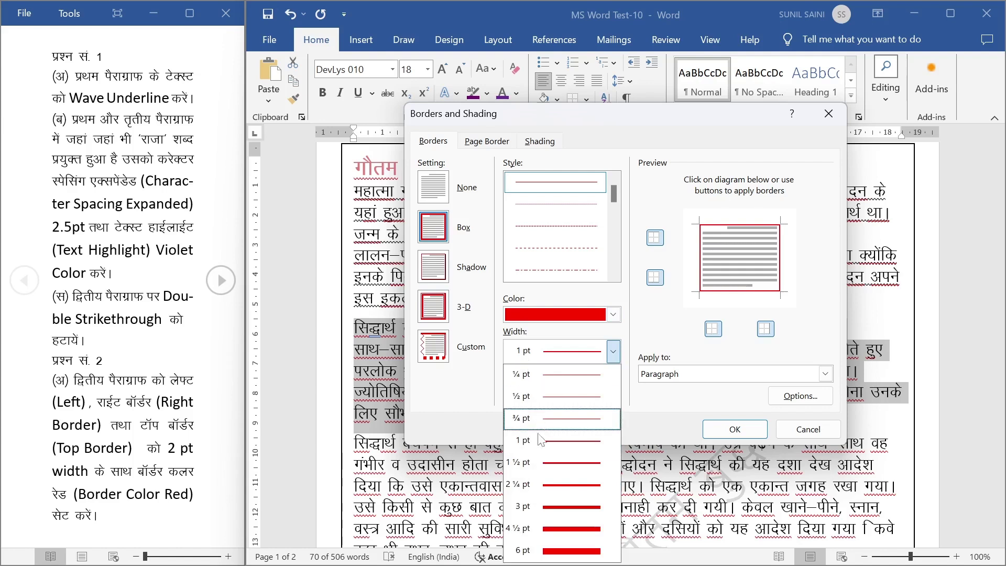
pyautogui.click(525, 491)
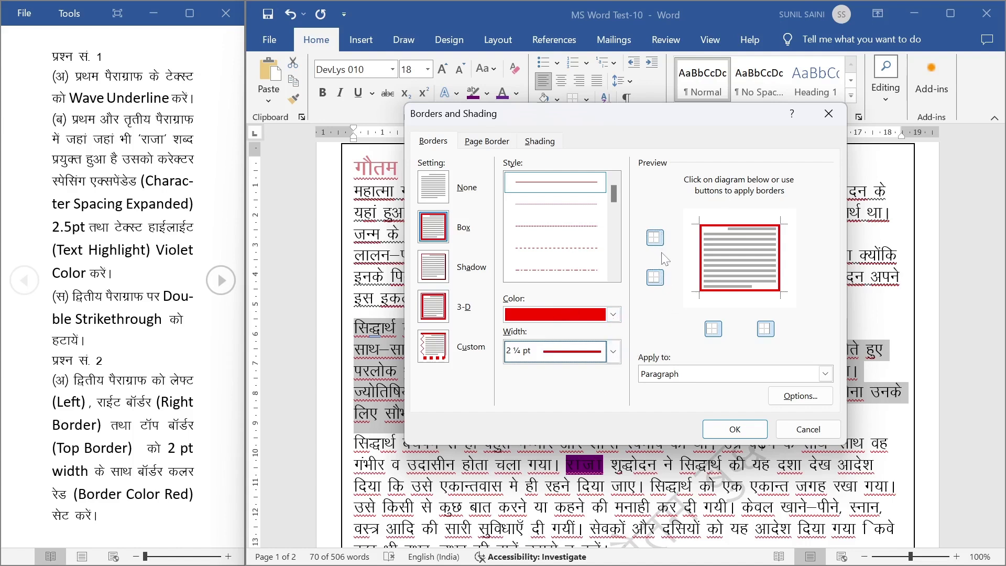
# Remove the bottom edge from the second paragraph's border and apply the left, right and top borders
pyautogui.click(650, 282)
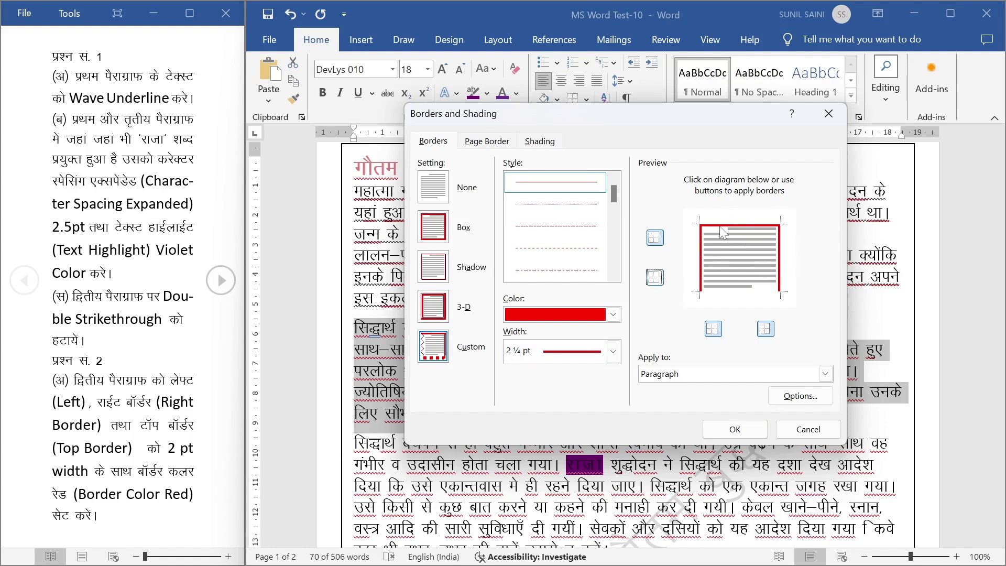
pyautogui.click(654, 277)
pyautogui.click(654, 277)
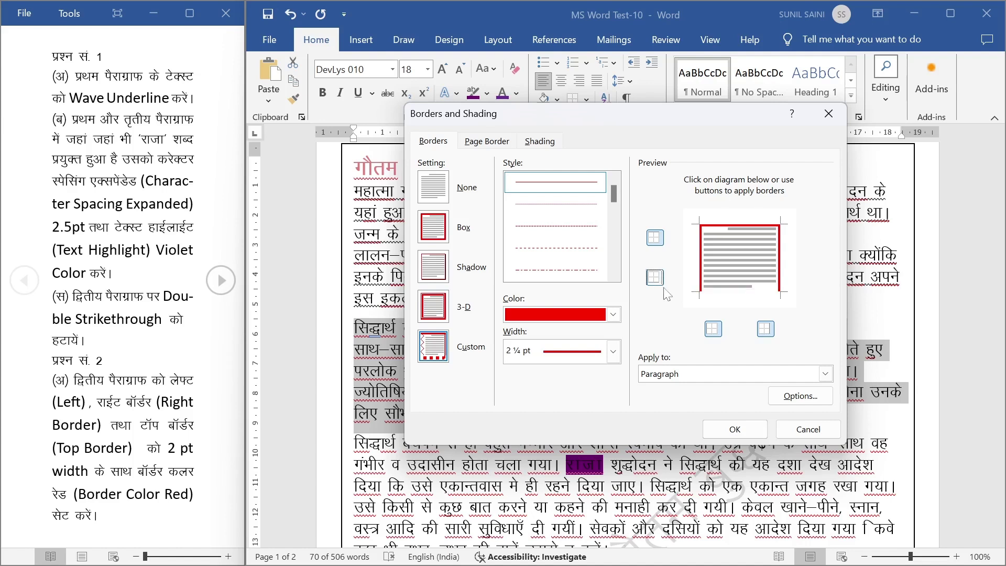
pyautogui.click(725, 431)
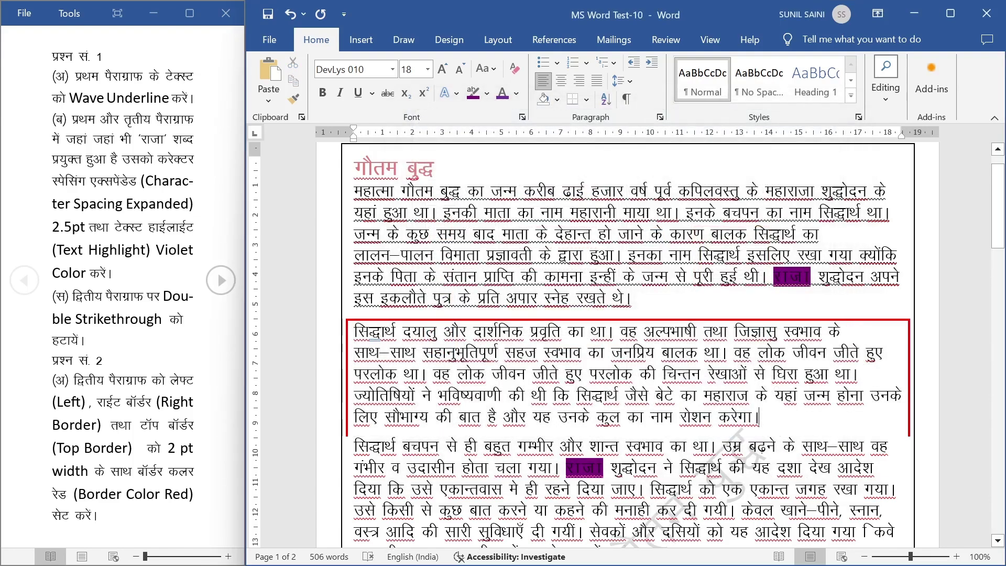
# Compare the second paragraph's border settings with the page border settings, including what each applies to
pyautogui.tripleClick(175, 435)
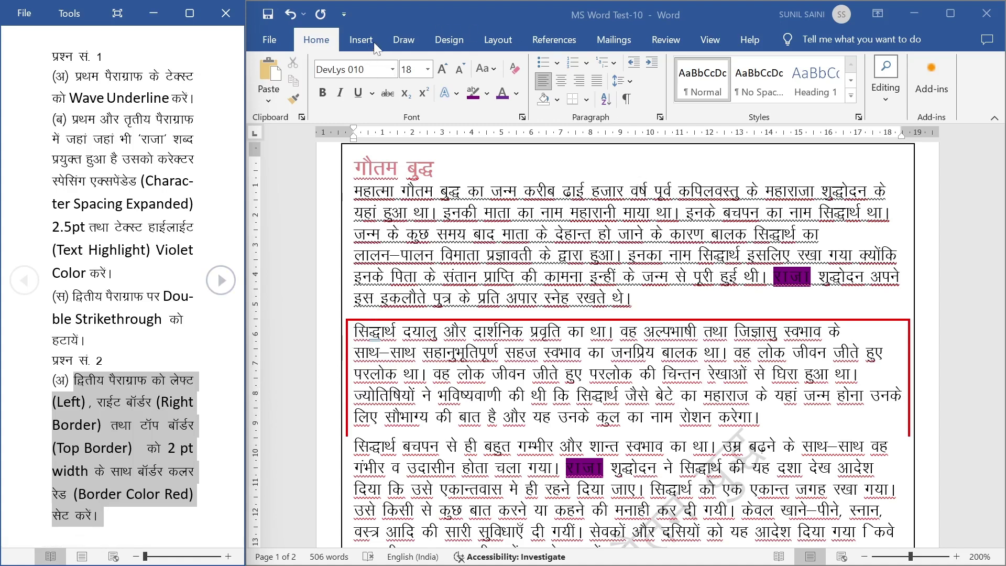
pyautogui.click(589, 96)
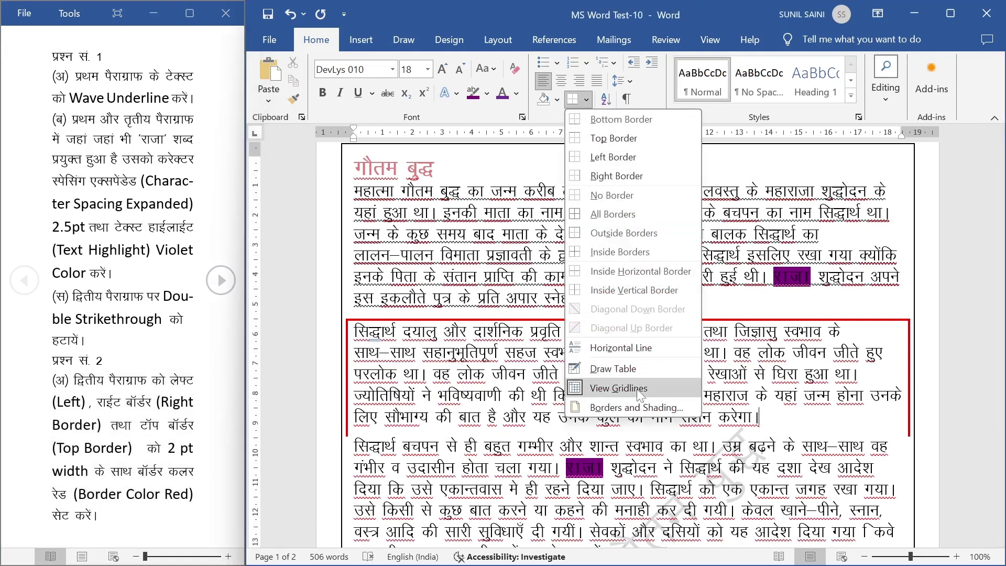
pyautogui.click(636, 407)
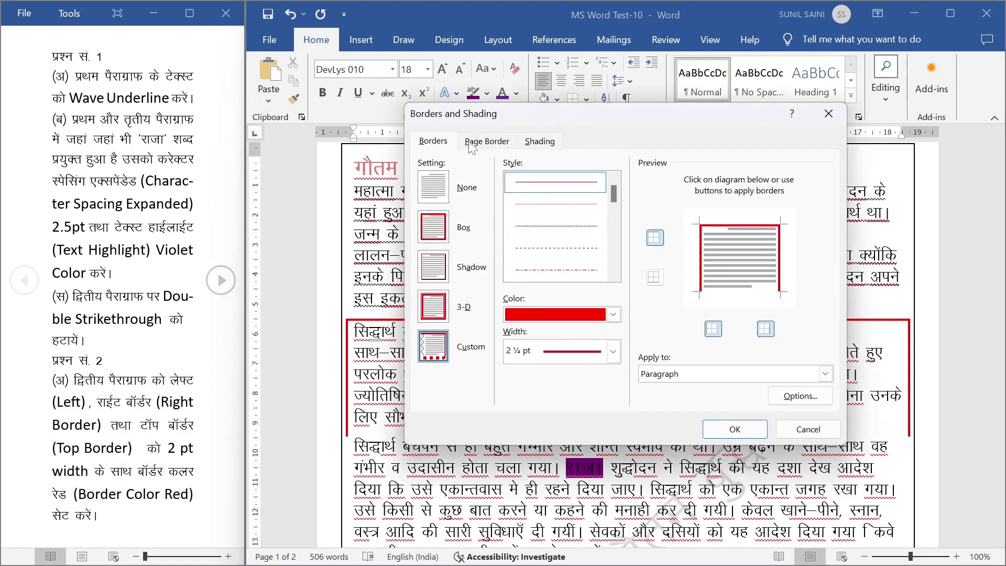
pyautogui.click(473, 144)
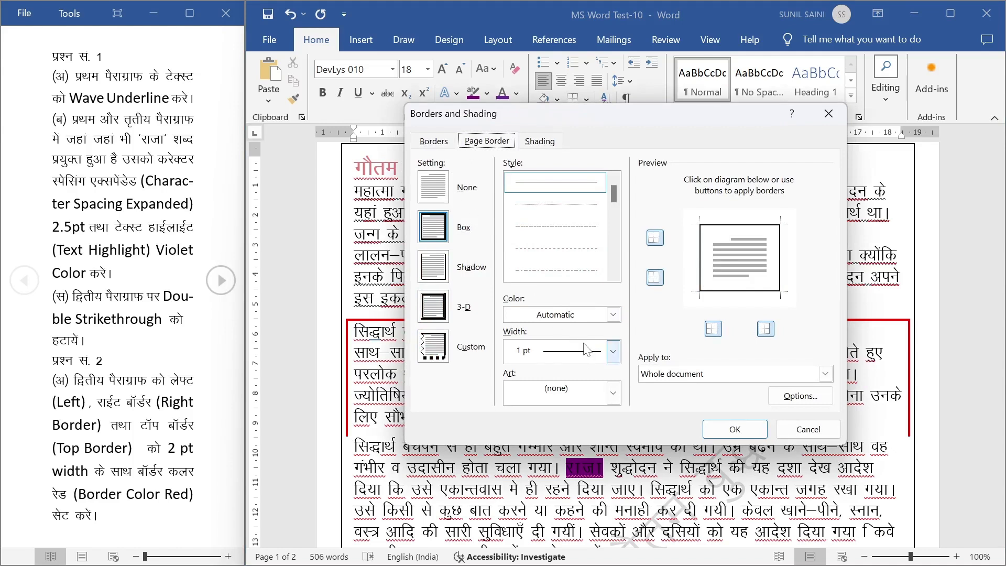
pyautogui.click(426, 141)
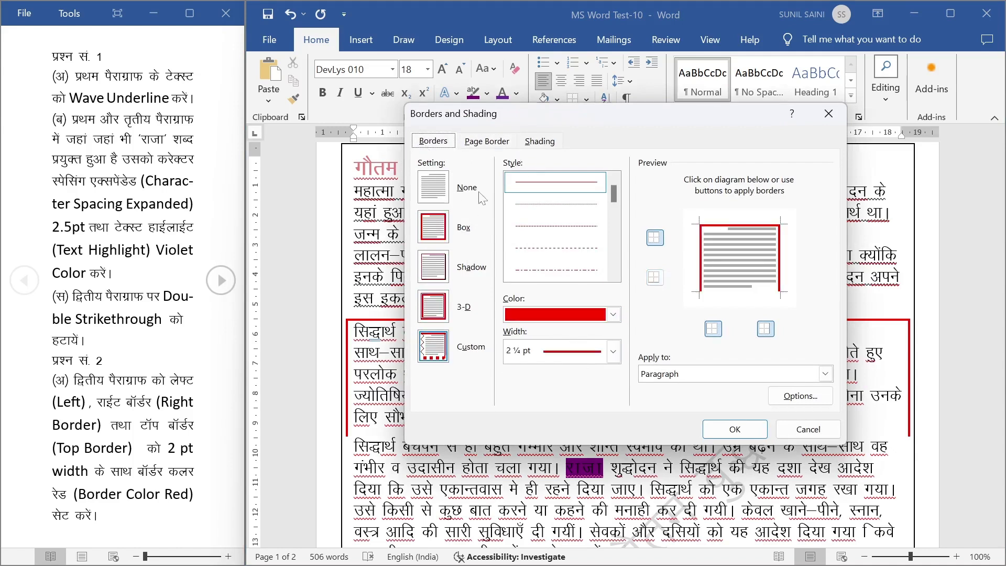
pyautogui.click(699, 375)
pyautogui.click(698, 376)
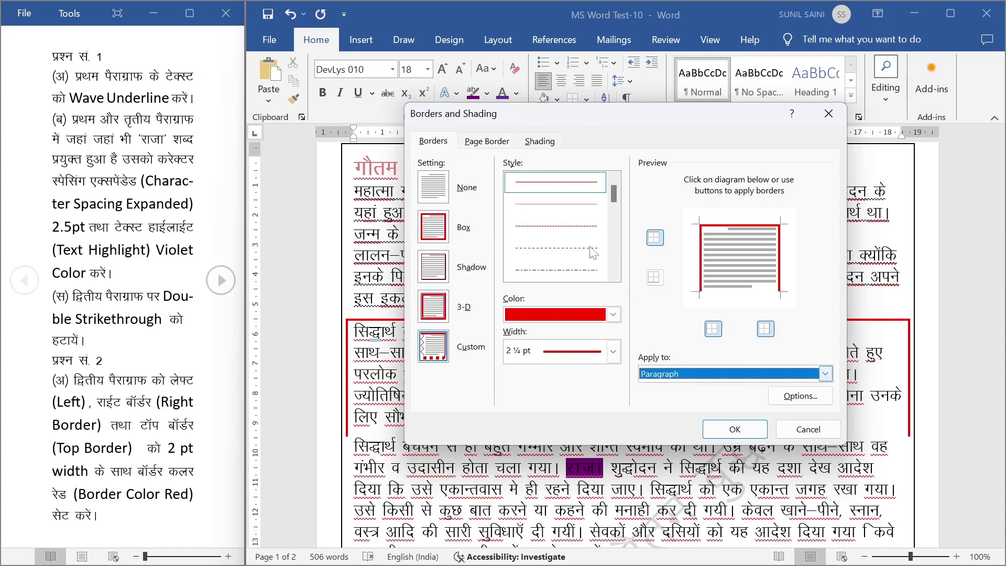
# Remove the page border from the whole document and undo the removal
pyautogui.click(491, 143)
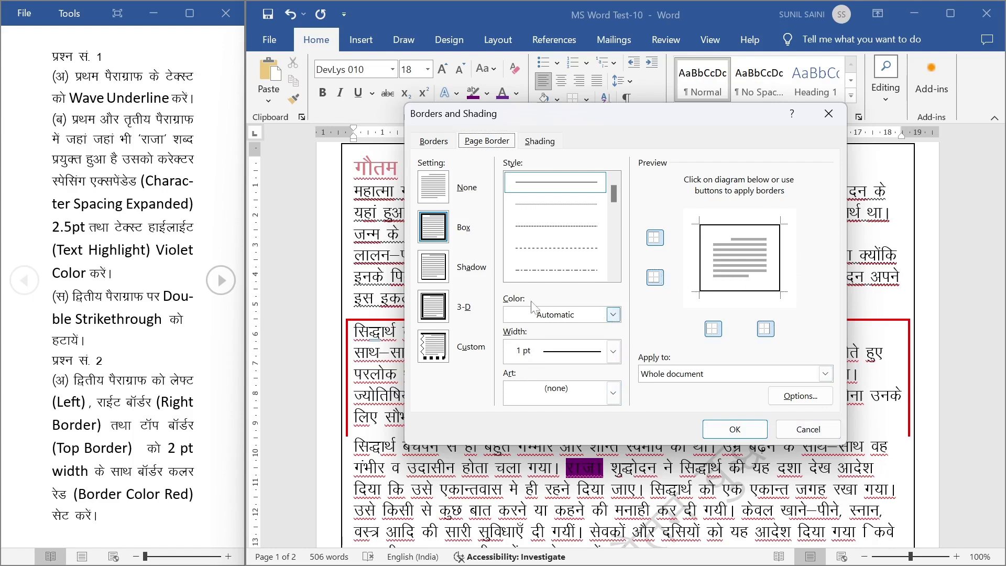
pyautogui.click(436, 199)
pyautogui.click(735, 429)
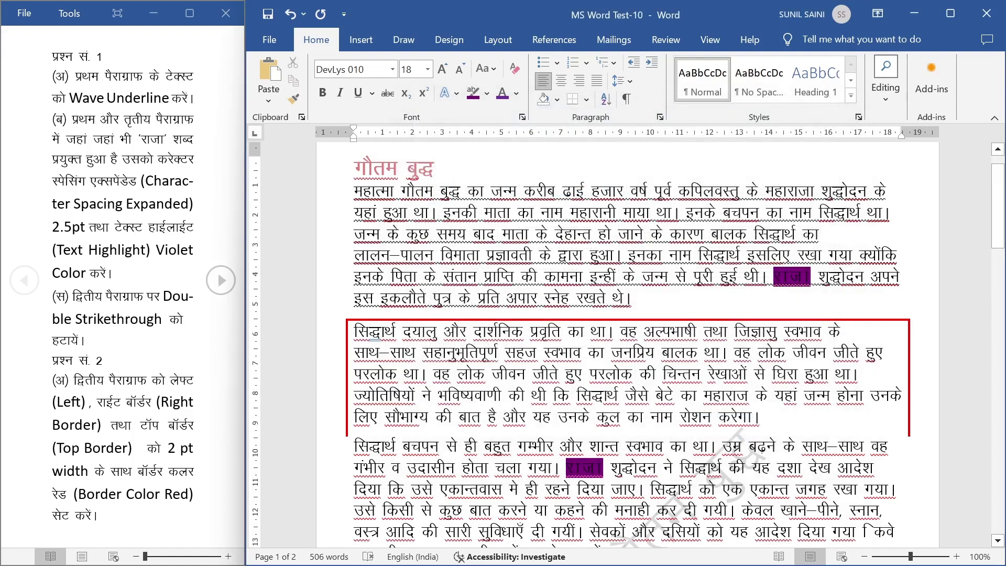
pyautogui.hotkey('ctrl', 'z')
# Go to the next page of the test questions and highlight the header alignment and font size task
pyautogui.click(131, 346)
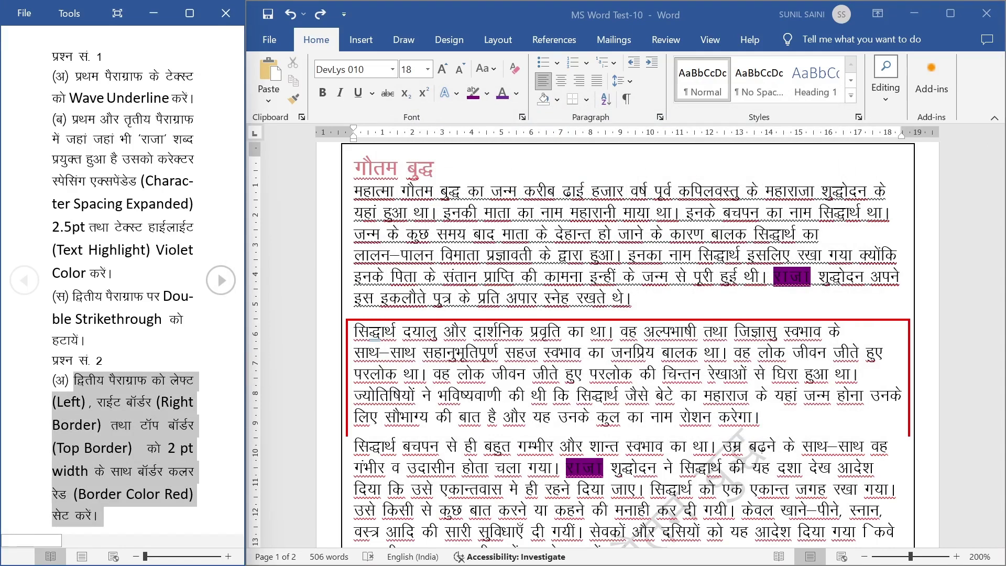
pyautogui.click(222, 282)
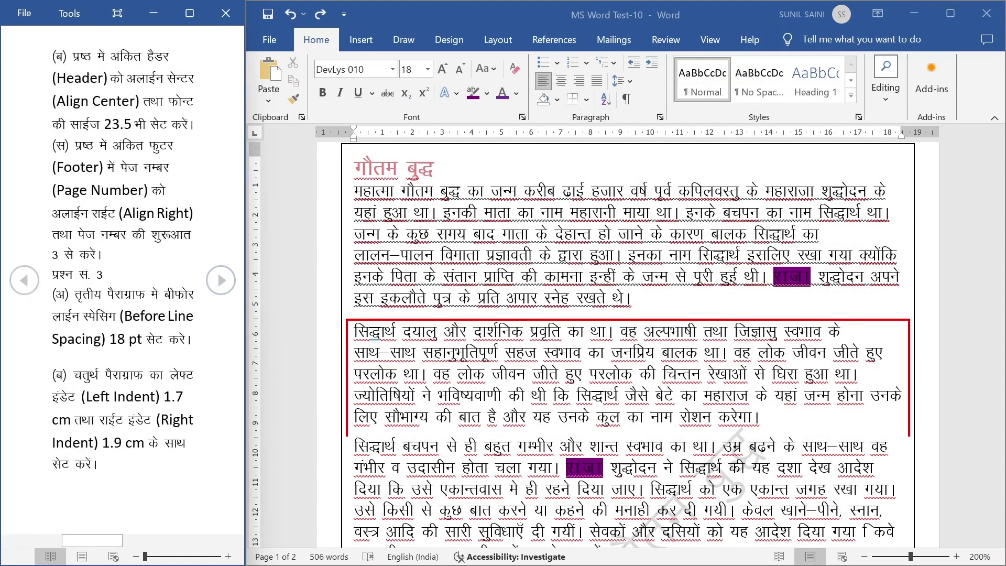
pyautogui.moveTo(73, 56); pyautogui.dragTo(171, 141)
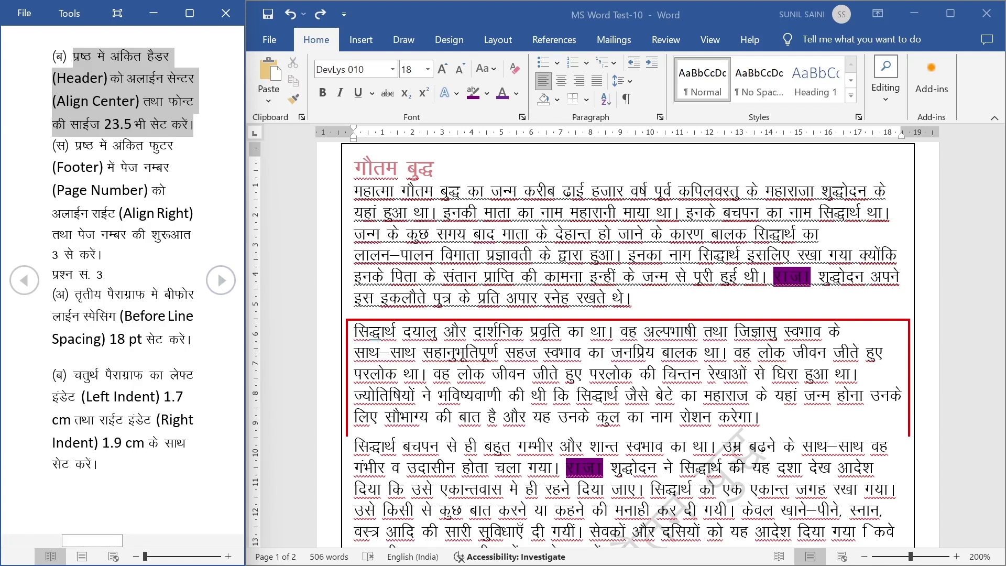
# Open the page header for editing and select its title text "गौतम बुद्ध"
pyautogui.scroll(2, 582, 255)
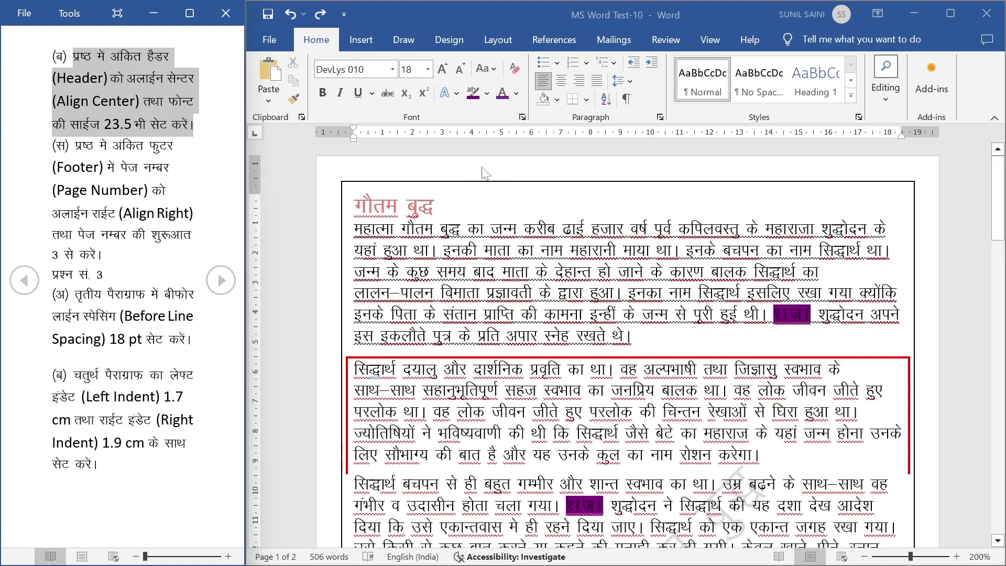
pyautogui.click(437, 204)
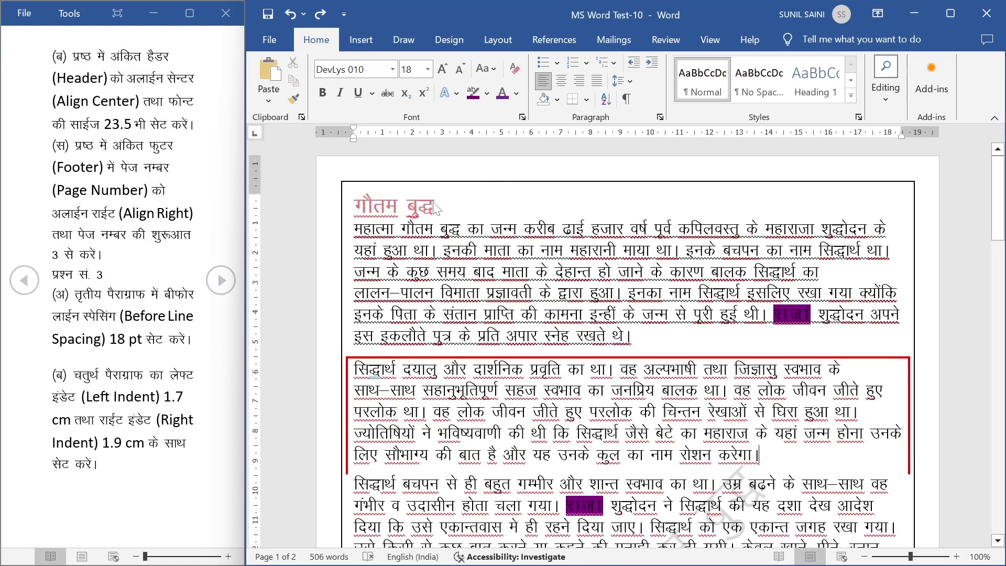
pyautogui.tripleClick(434, 204)
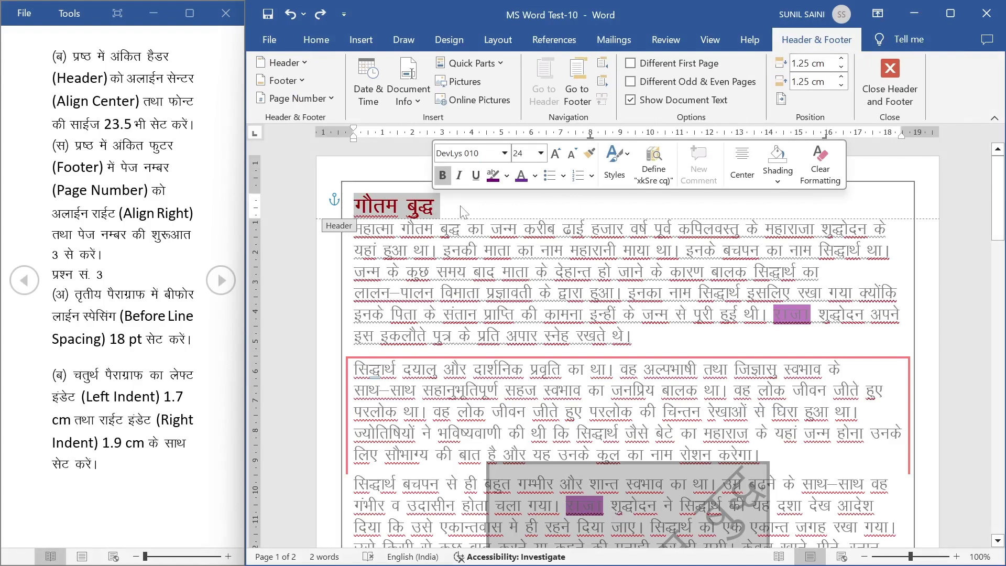
pyautogui.click(457, 208)
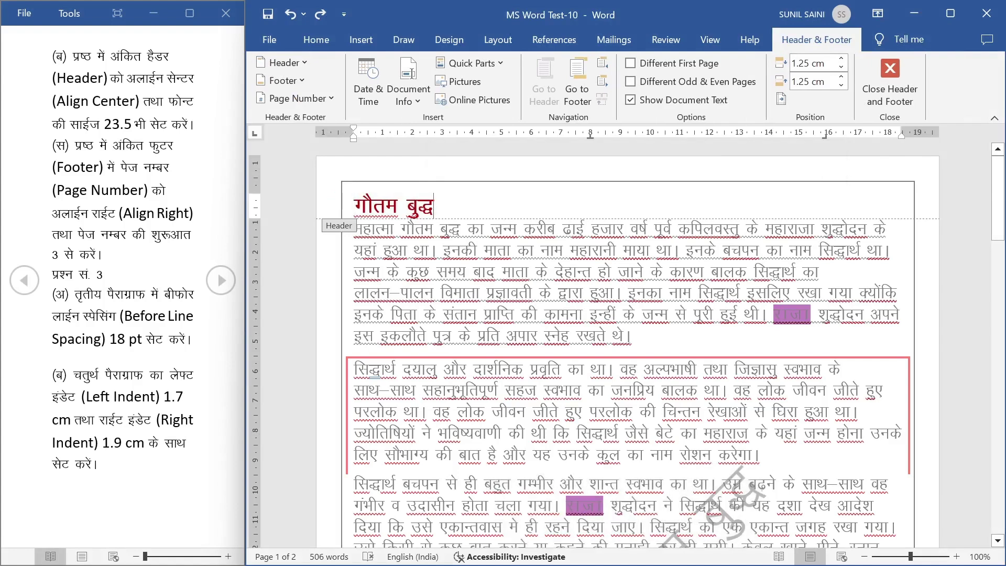
pyautogui.tripleClick(420, 206)
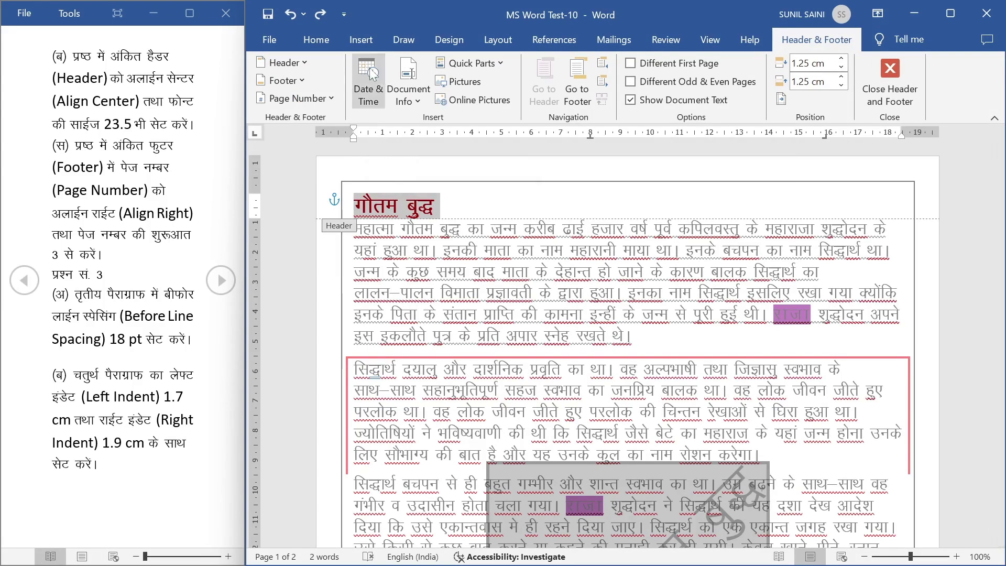
# Reduce the header's distance from the top edge of the page to 0.3 cm
pyautogui.click(841, 70)
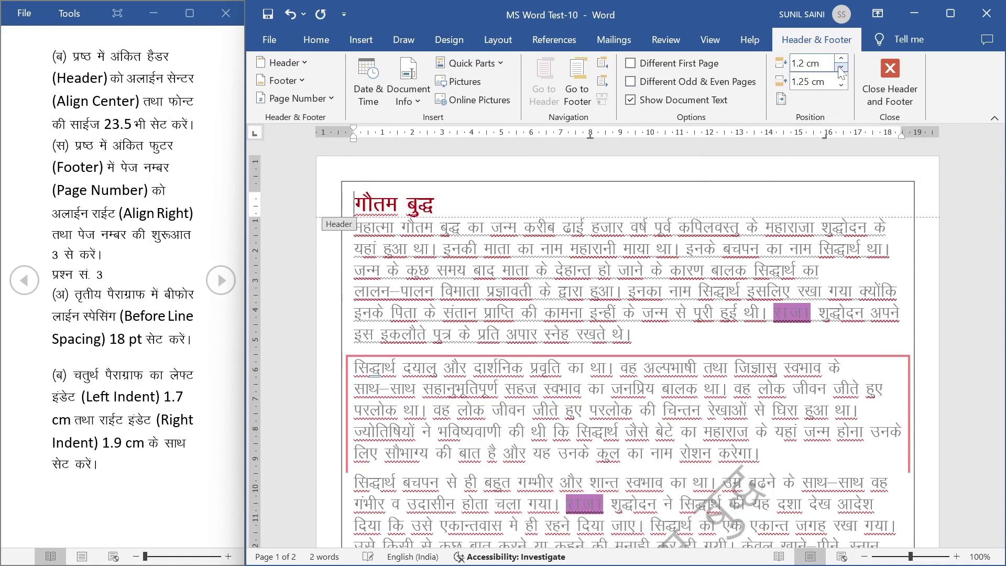
pyautogui.click(840, 69)
pyautogui.click(841, 70)
pyautogui.click(840, 70)
pyautogui.click(841, 70)
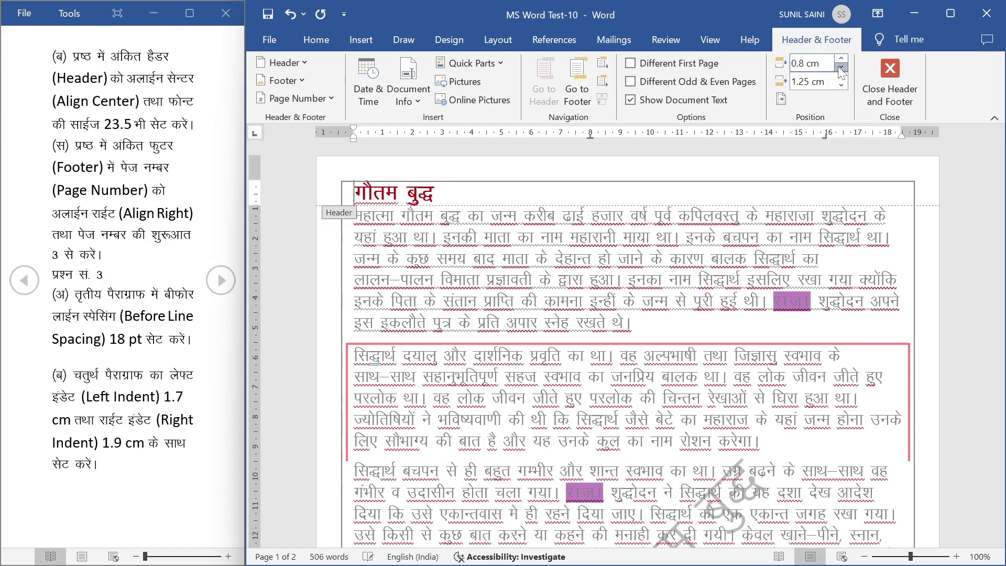
pyautogui.click(841, 70)
pyautogui.click(841, 70)
pyautogui.click(840, 69)
pyautogui.click(841, 70)
pyautogui.click(841, 69)
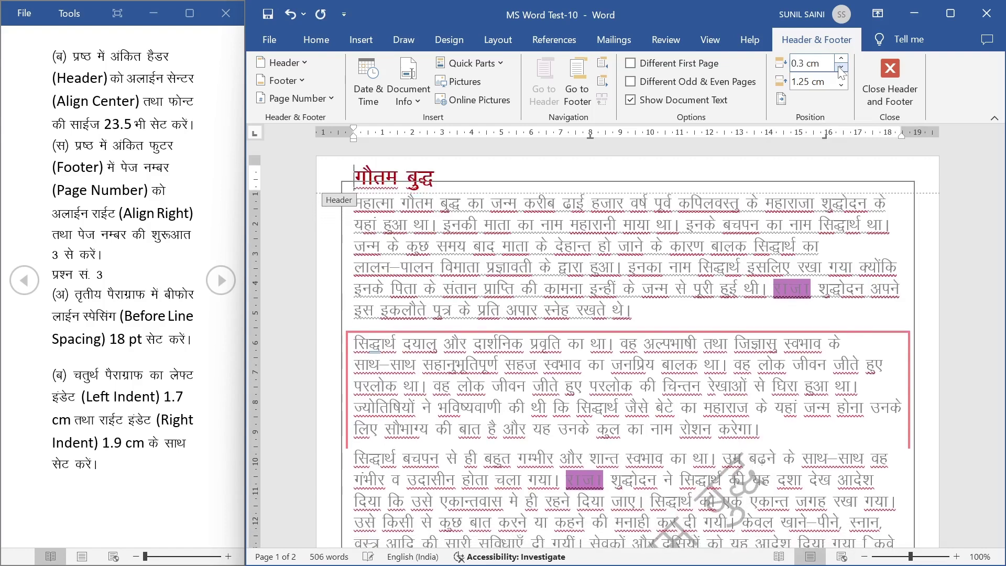
# Lower the header's distance from the top edge of the page to 0.2 cm and raise it to 1.3 cm
pyautogui.click(841, 70)
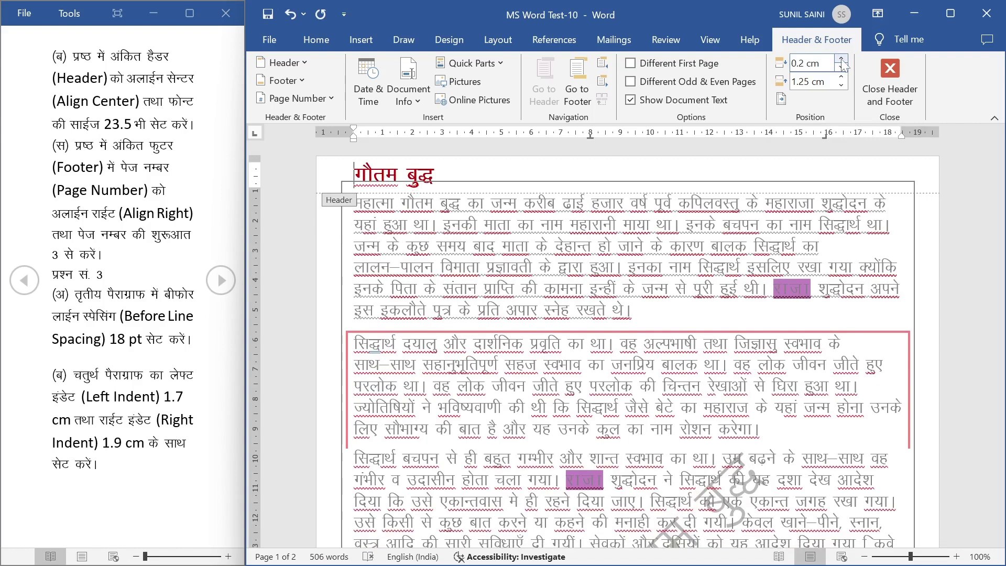
pyautogui.click(842, 60)
pyautogui.click(842, 59)
pyautogui.click(841, 60)
pyautogui.click(841, 60)
pyautogui.click(842, 60)
pyautogui.click(842, 60)
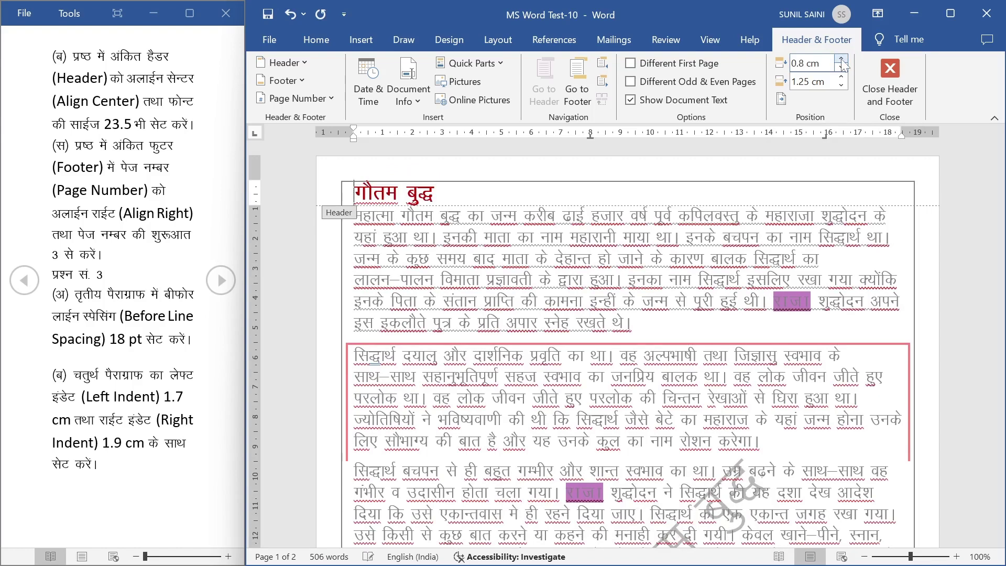
pyautogui.click(841, 59)
pyautogui.click(841, 59)
pyautogui.click(842, 60)
pyautogui.click(841, 59)
pyautogui.click(841, 59)
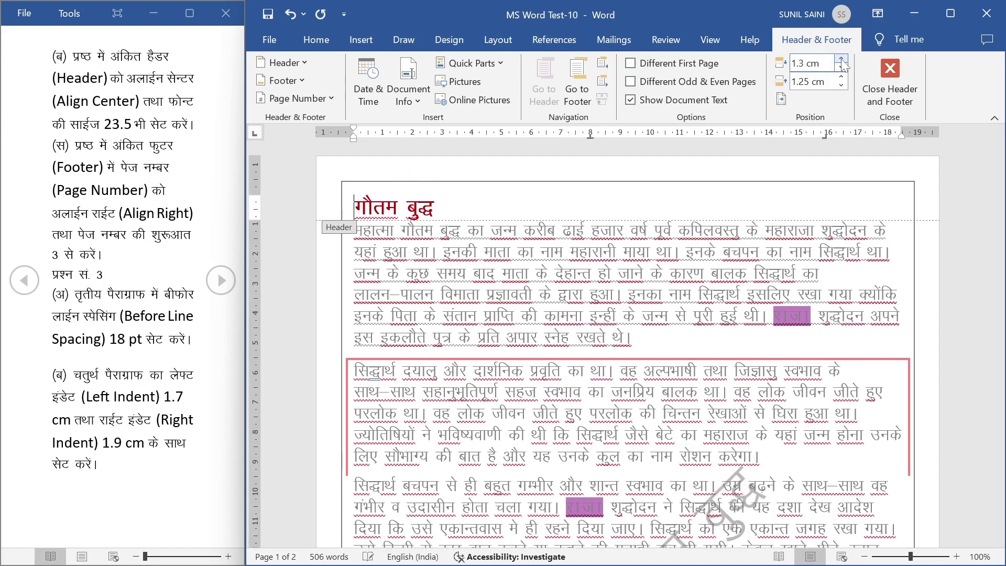
# Set the header's distance from the top edge of the page to 1.25 cm
pyautogui.click(808, 65)
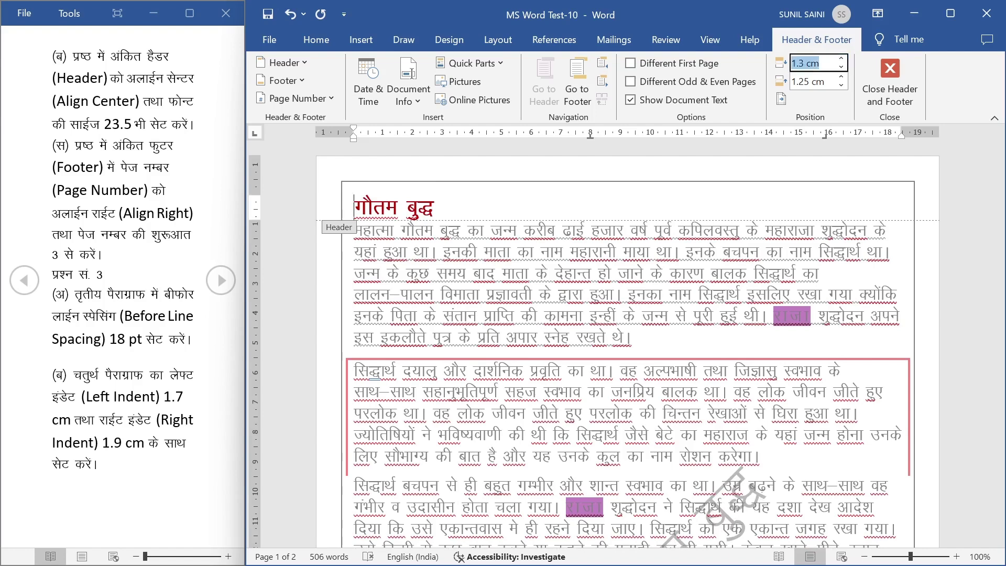
pyautogui.click(806, 63)
pyautogui.press('BackSpace')
pyautogui.write('25')
pyautogui.press('Return')
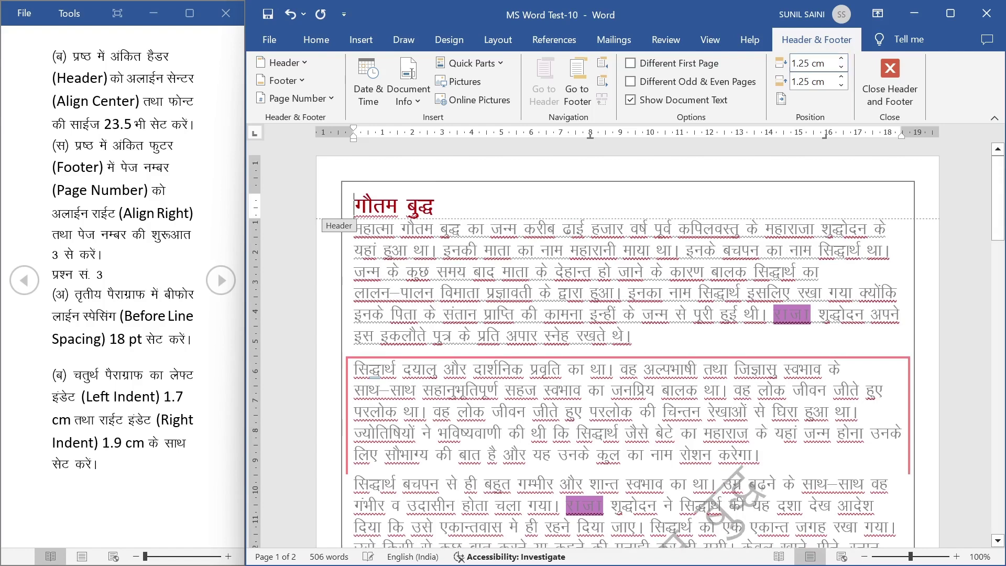
# Select all of the header content and centre-align the title "गौतम बुद्ध"
pyautogui.click(328, 44)
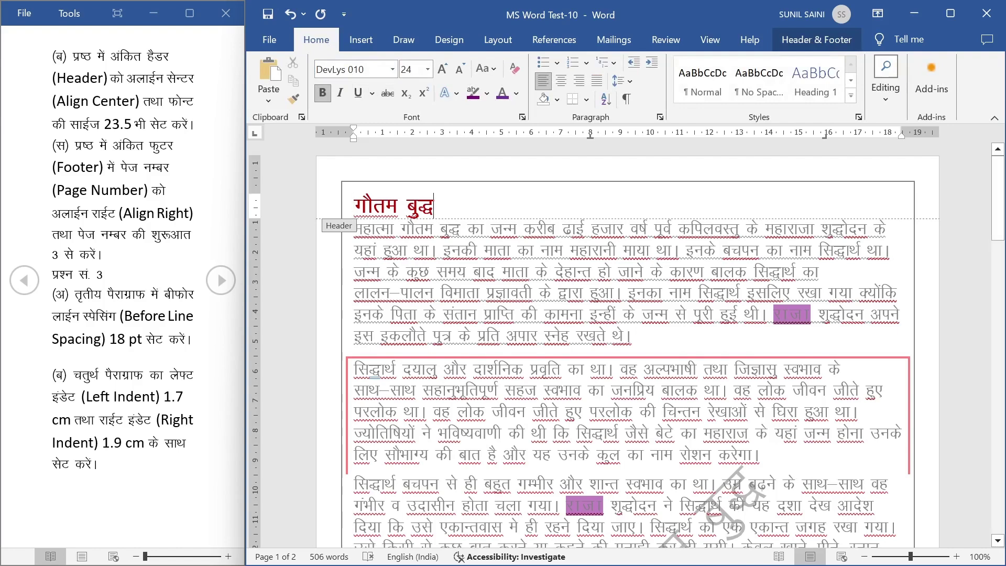
pyautogui.hotkey('ctrl', 'a')
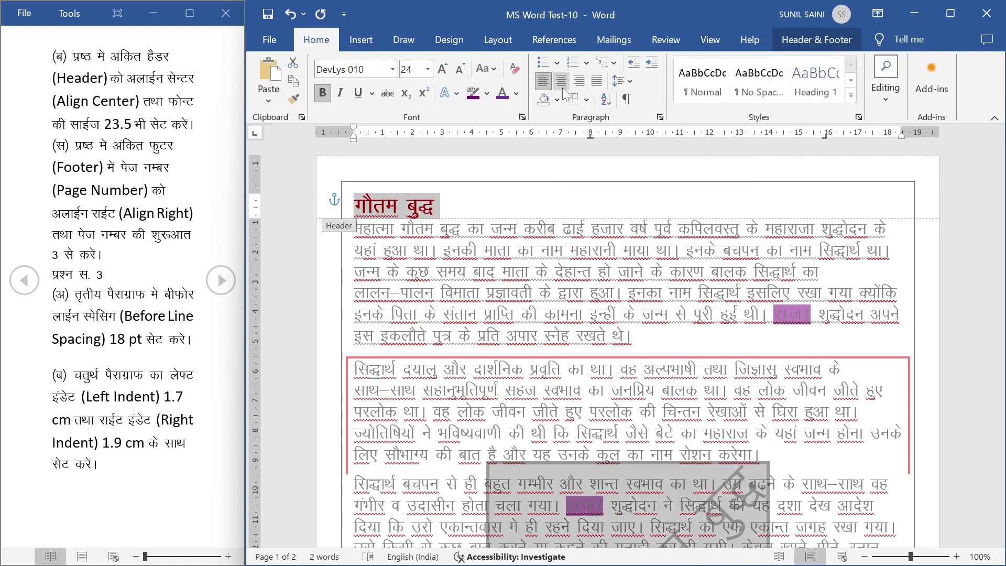
pyautogui.click(563, 87)
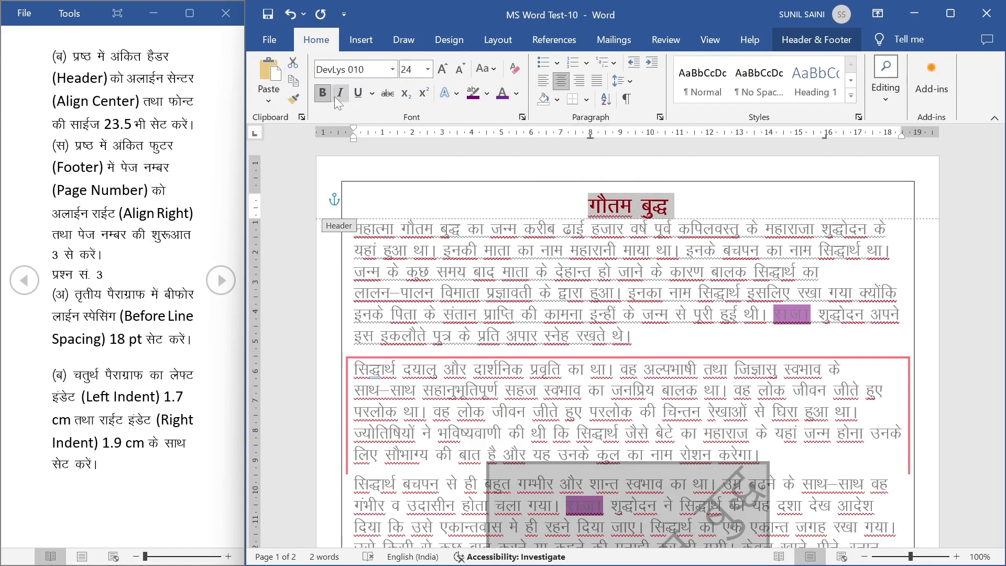
pyautogui.click(412, 70)
pyautogui.write('2.5')
pyautogui.press('Return')
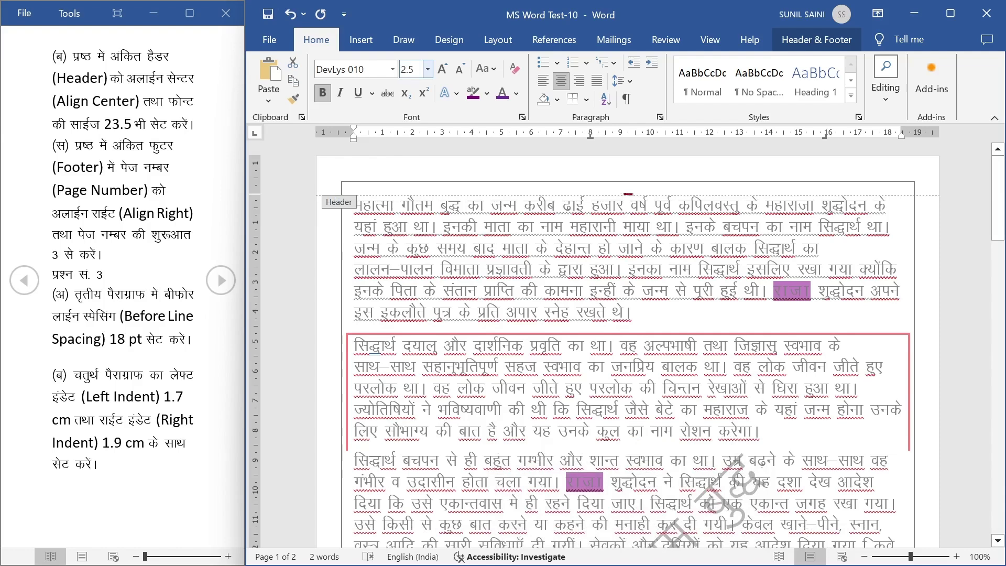
# Set the header title's font size to 23.5 pt and deselect the text
pyautogui.click(413, 70)
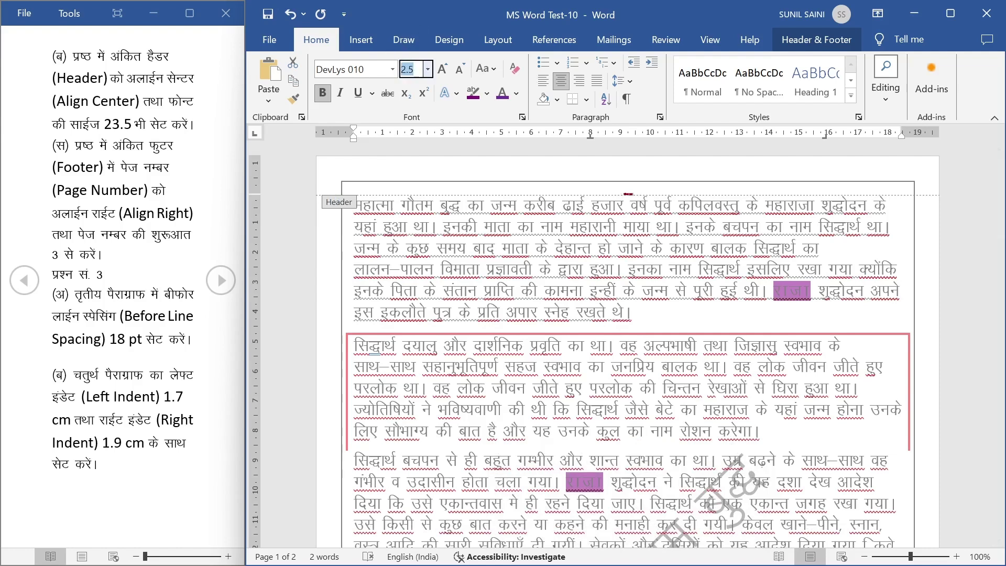
pyautogui.write('2')
pyautogui.press('Return')
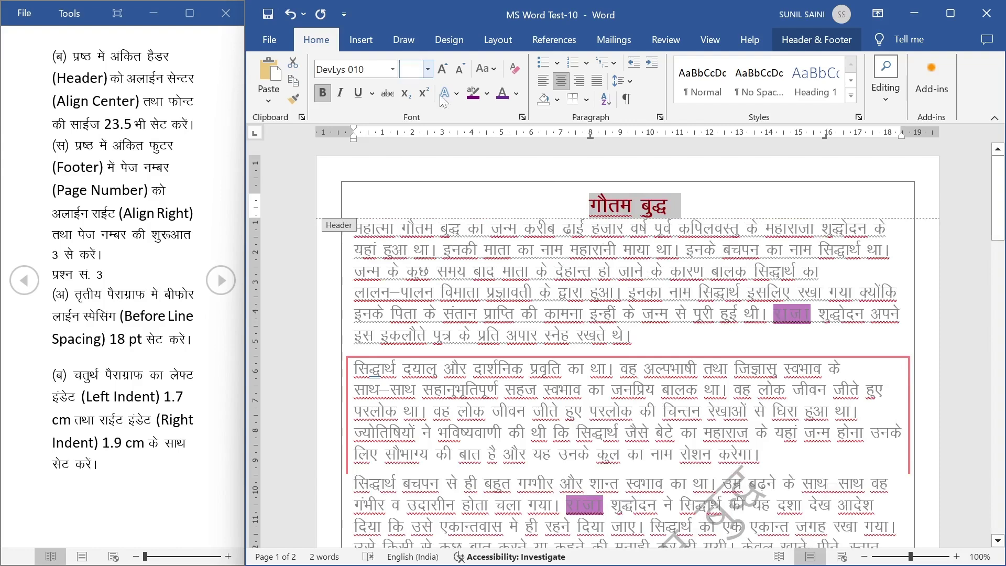
pyautogui.click(513, 199)
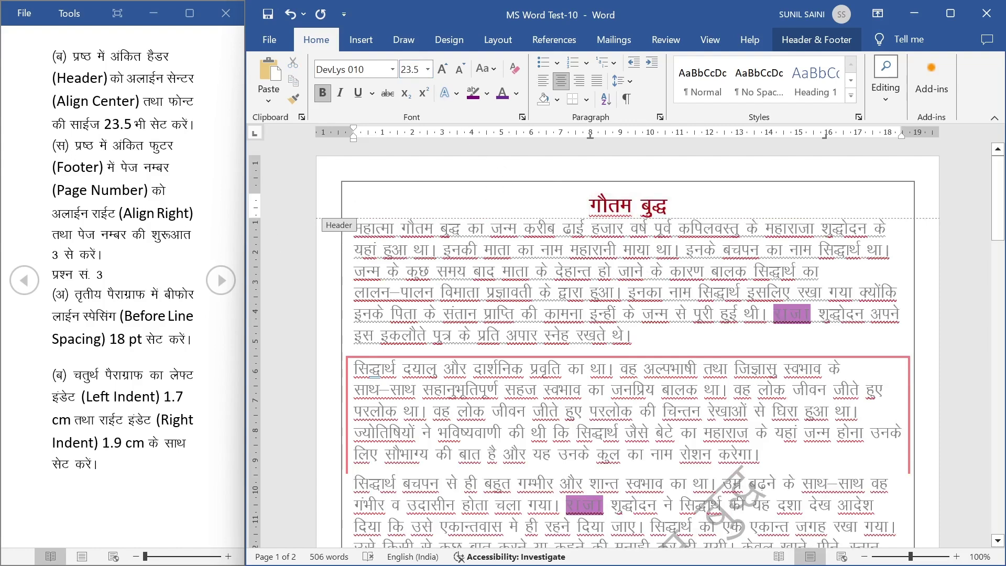
# Highlight the header formatting task and the beginning of the footer page number task in the test questions
pyautogui.moveTo(72, 56); pyautogui.dragTo(194, 126)
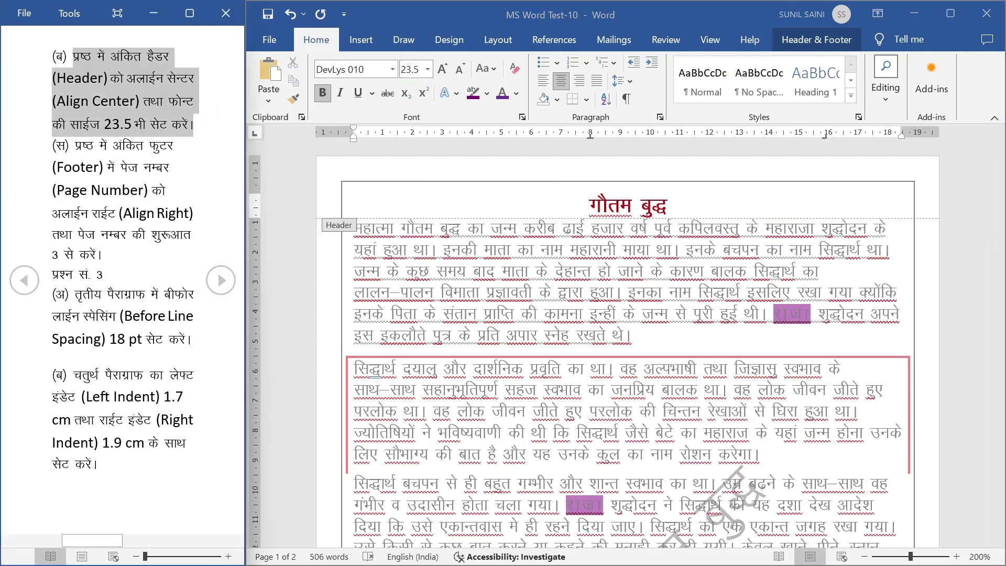
pyautogui.click(194, 127)
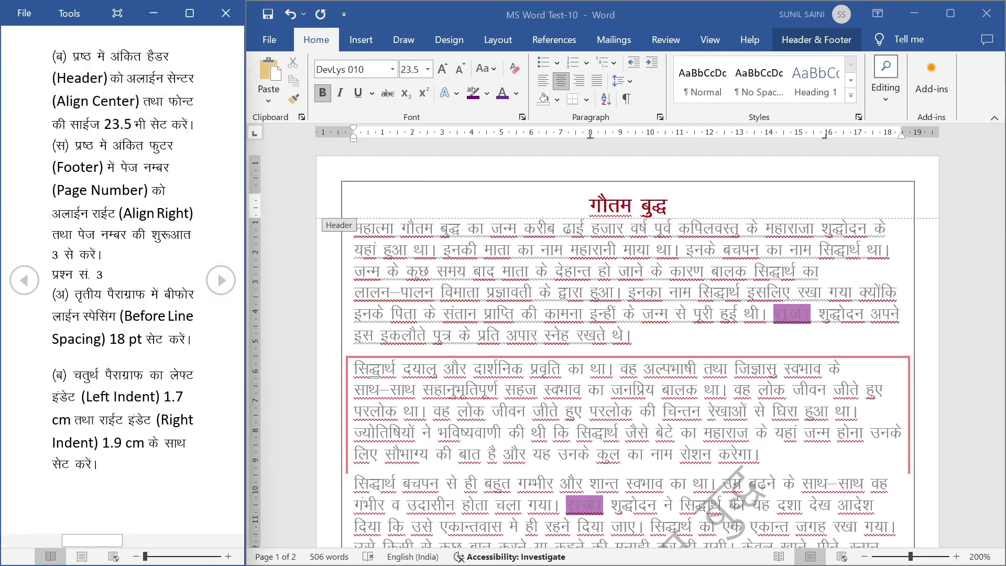
pyautogui.moveTo(73, 145); pyautogui.dragTo(144, 168)
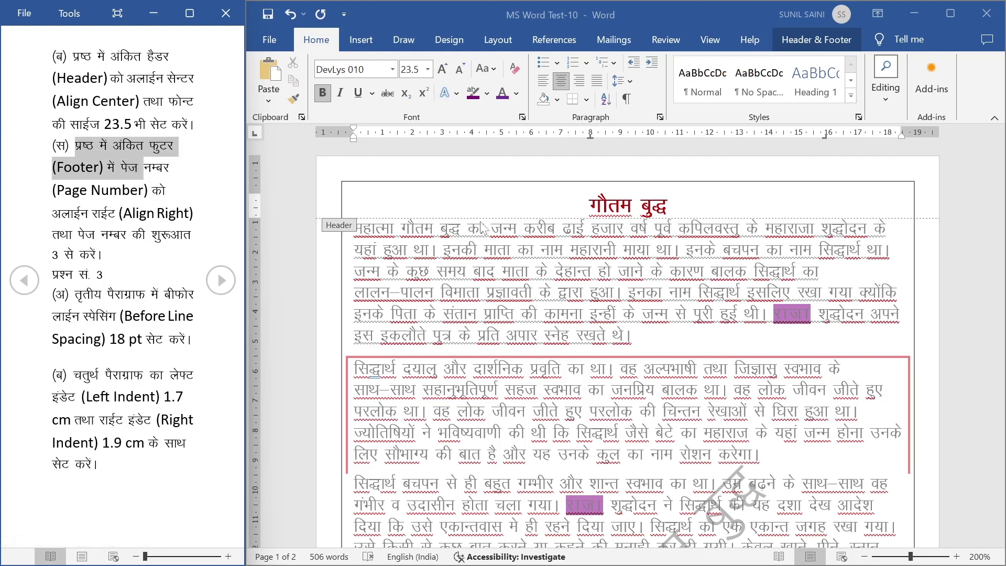
# Try left-aligning the header title and restore its centre alignment
pyautogui.click(655, 333)
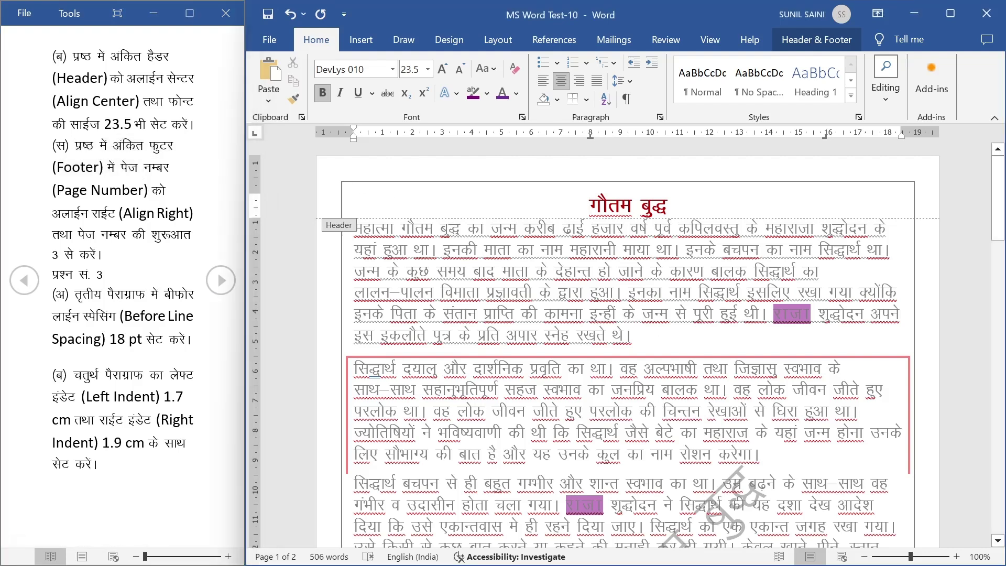
pyautogui.hotkey('ctrl', 'l')
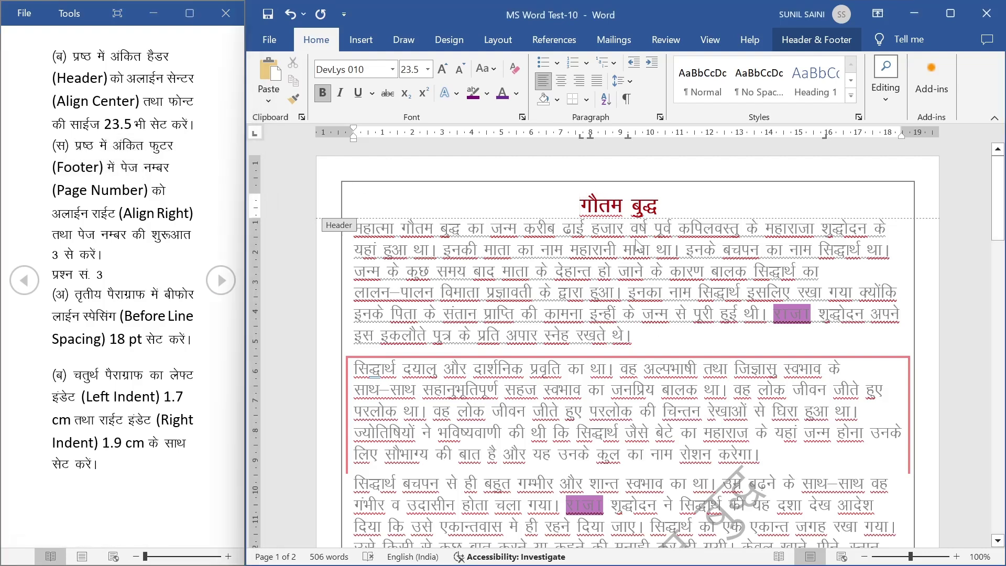
pyautogui.hotkey('ctrl', 'e')
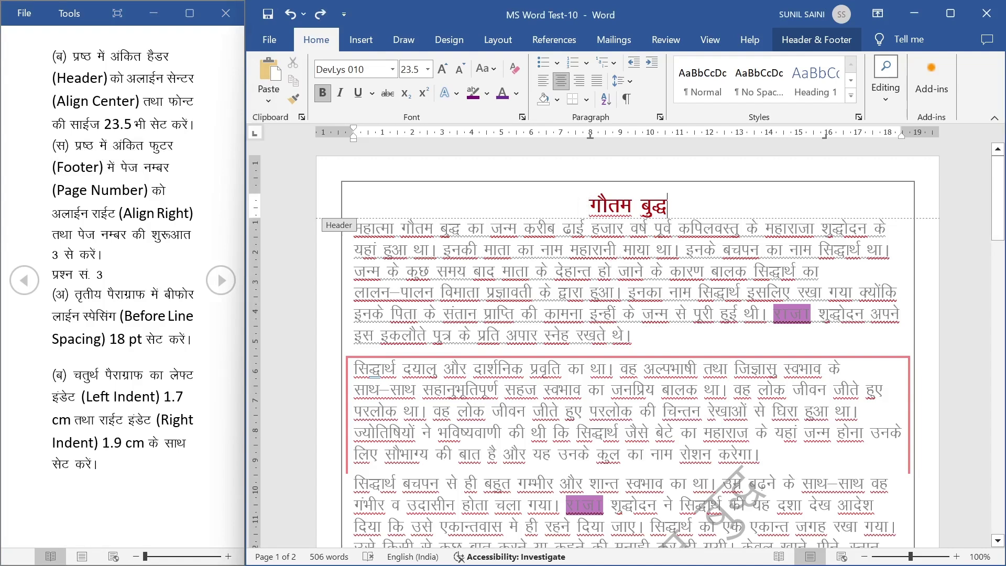
# Leave header editing, reopen the header directly on the page, and return to the body text
pyautogui.doubleClick(651, 342)
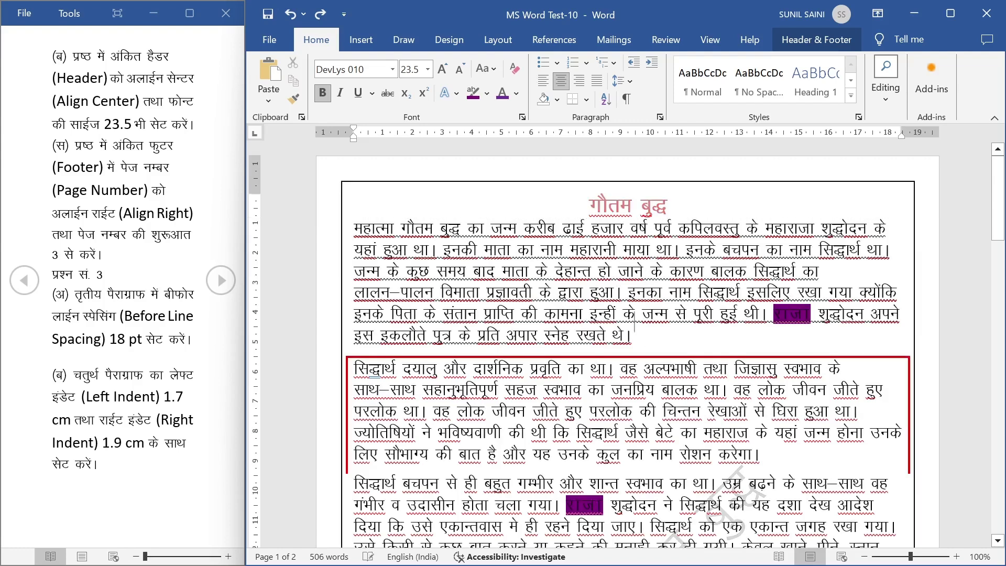
pyautogui.doubleClick(577, 204)
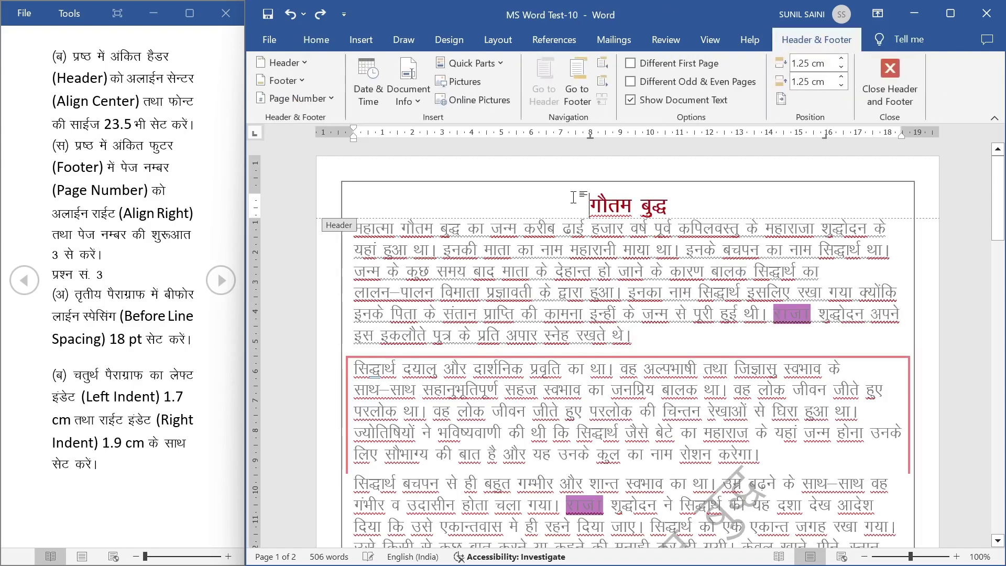
pyautogui.doubleClick(642, 341)
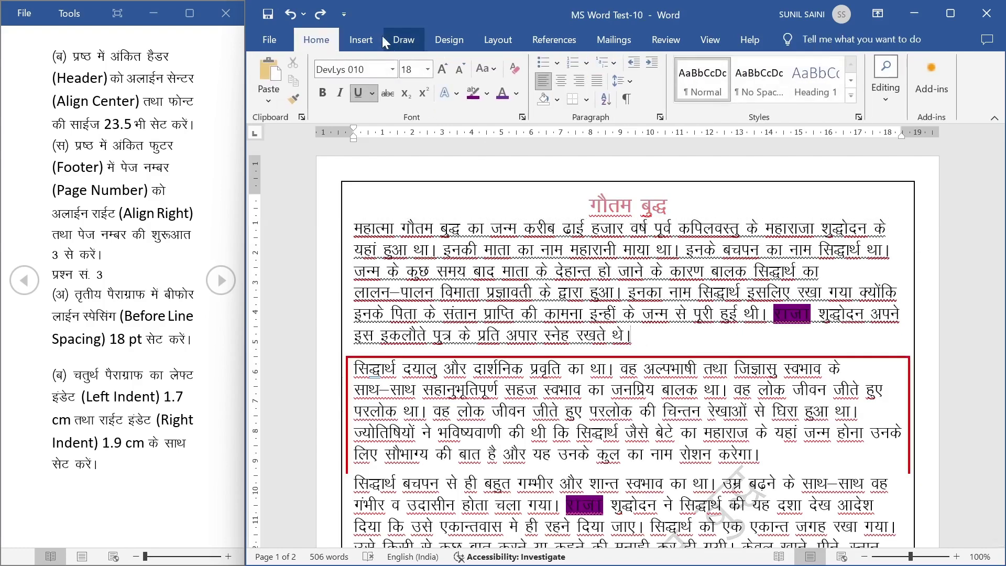
# Open the existing header with the Edit Header command and close header editing
pyautogui.click(364, 42)
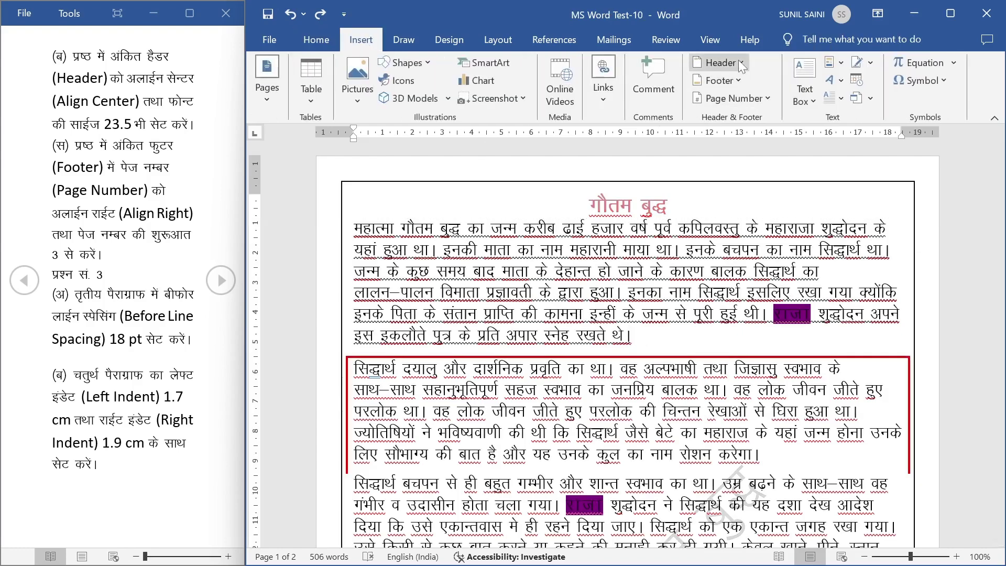
pyautogui.click(737, 60)
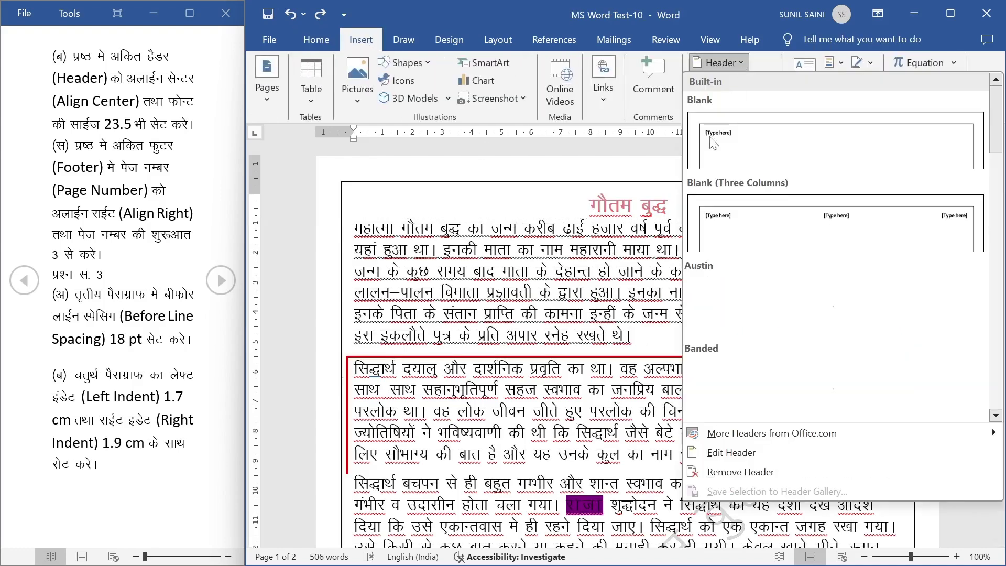
pyautogui.click(708, 453)
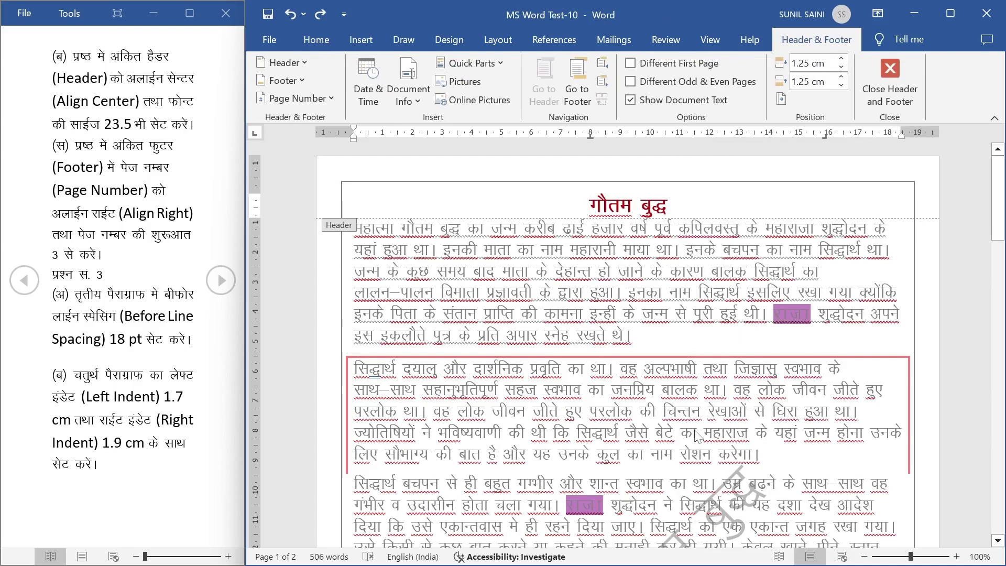
pyautogui.click(889, 84)
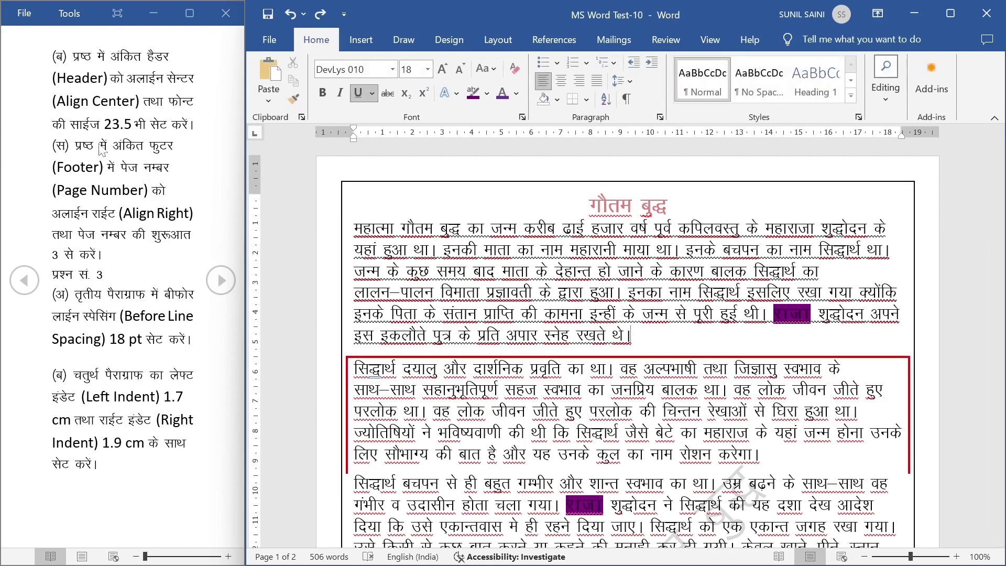
# Highlight and read the test task on right-aligning the footer page number and starting the numbering at 3
pyautogui.click(91, 167)
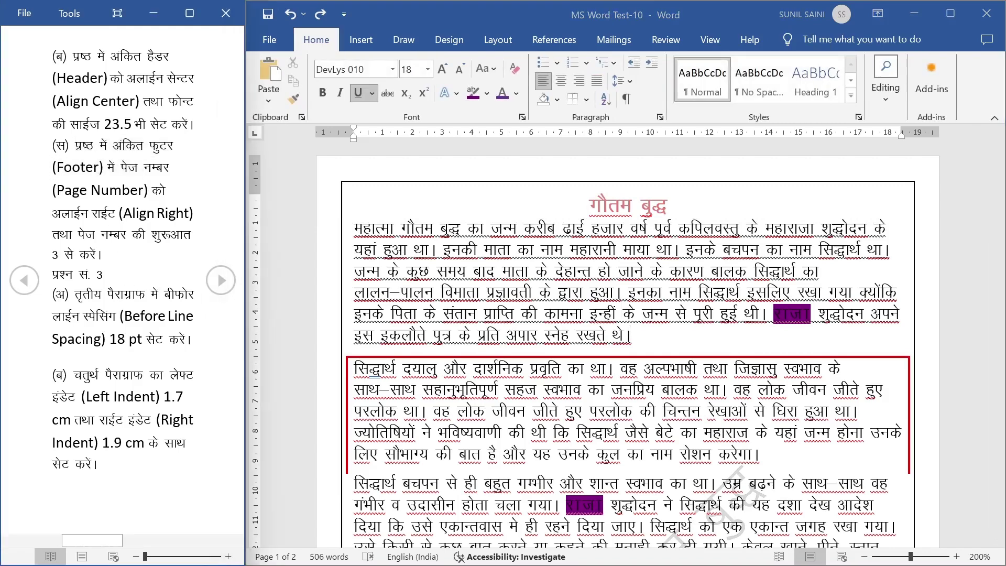
pyautogui.moveTo(75, 146); pyautogui.dragTo(195, 236)
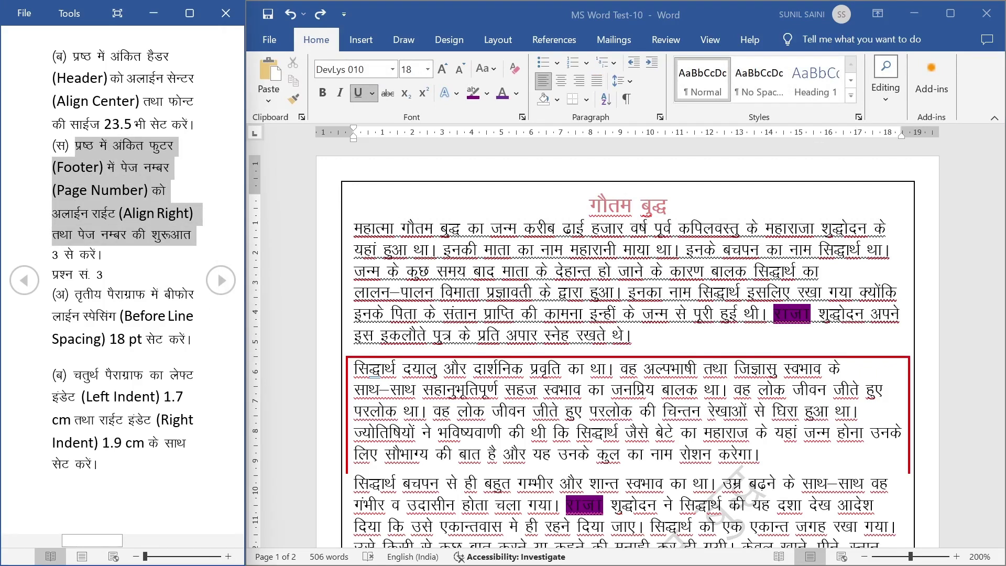
pyautogui.click(194, 239)
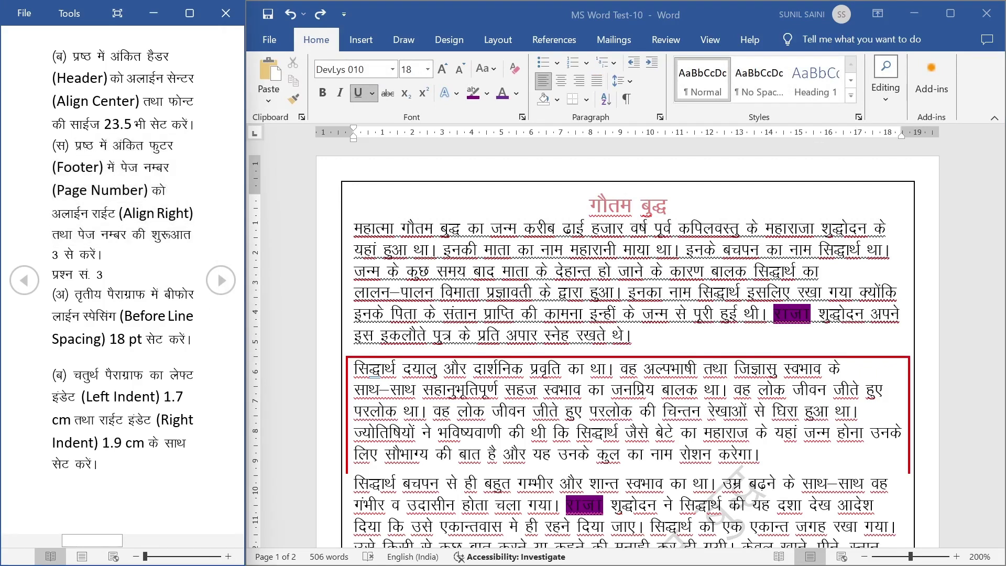
pyautogui.moveTo(75, 145); pyautogui.dragTo(106, 253)
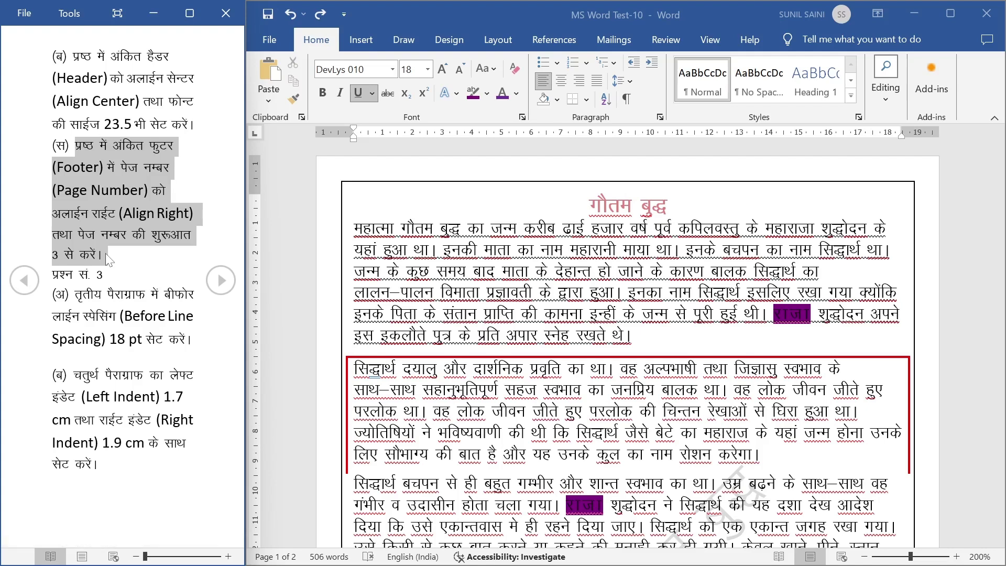
pyautogui.click(358, 50)
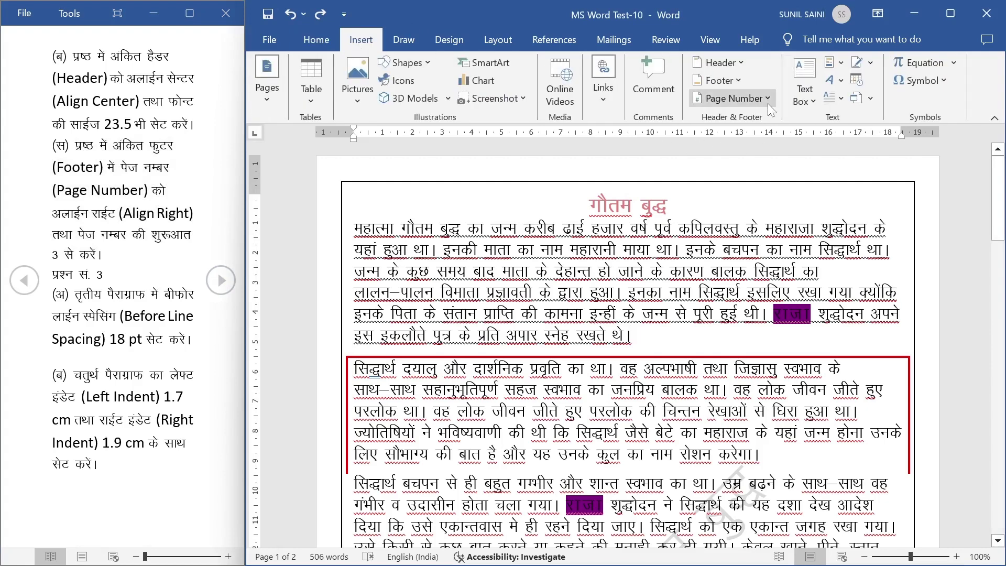
pyautogui.click(769, 103)
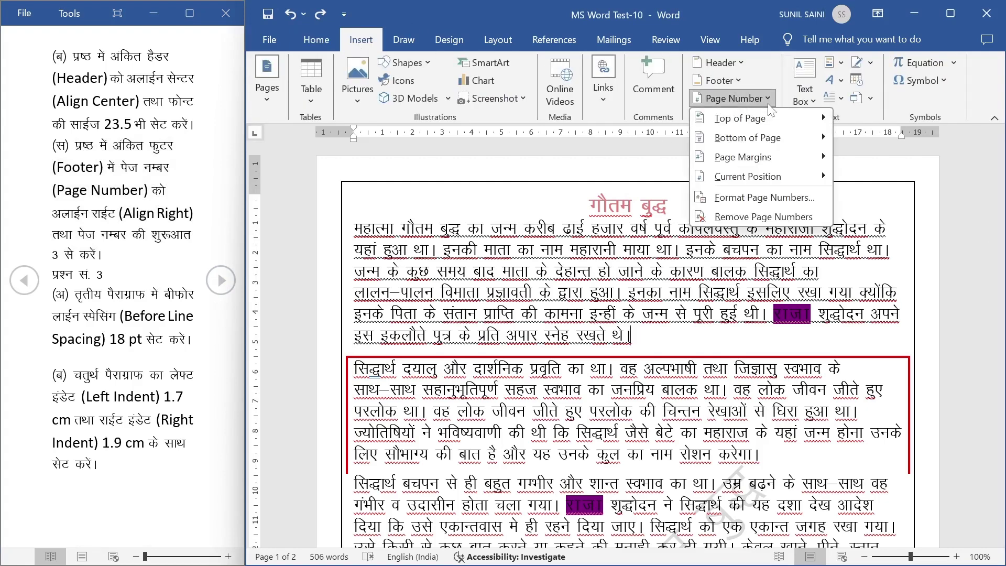
pyautogui.click(664, 334)
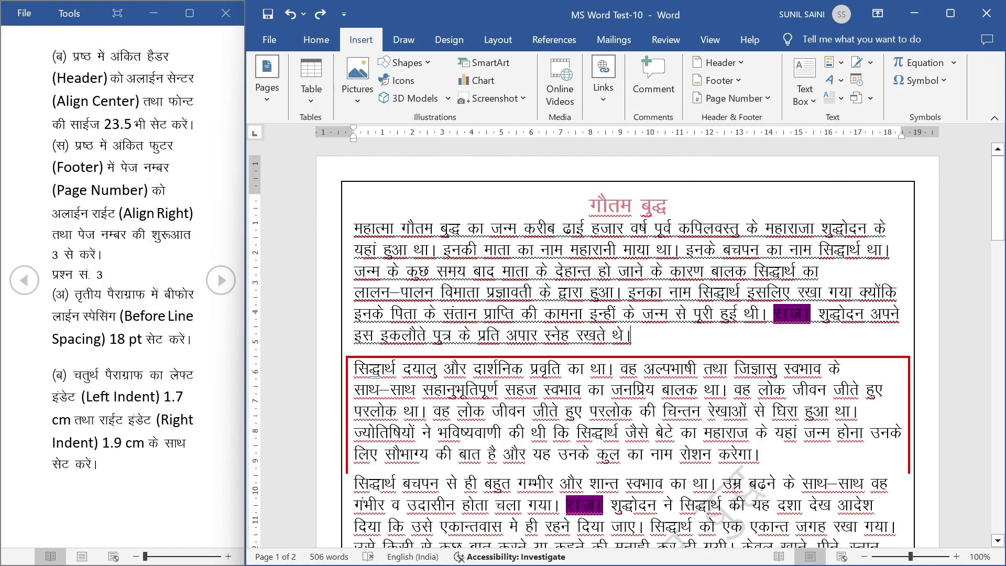
# Open the page footer and set its page numbering to start at 3
pyautogui.scroll(-10, 638, 394)
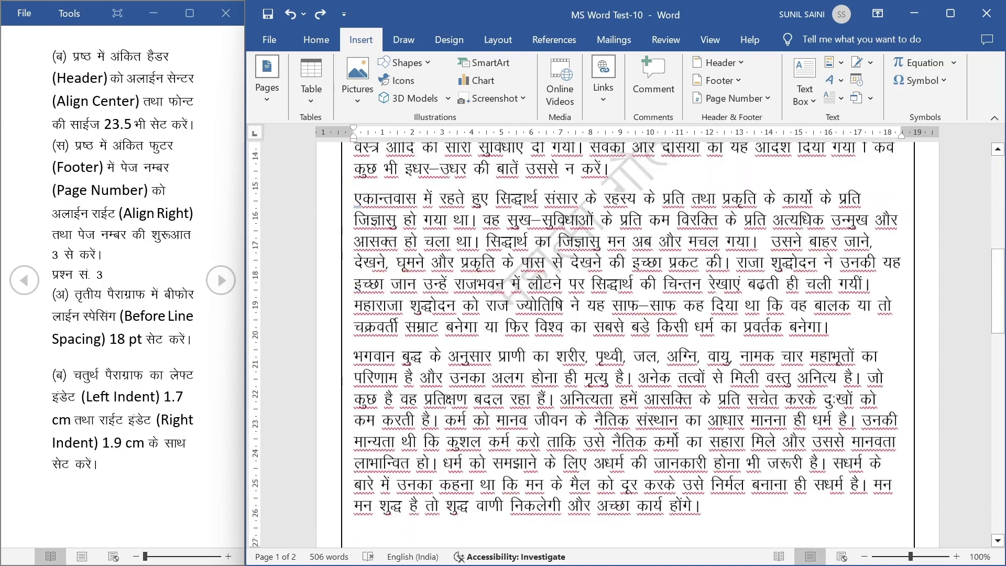
pyautogui.doubleClick(638, 394)
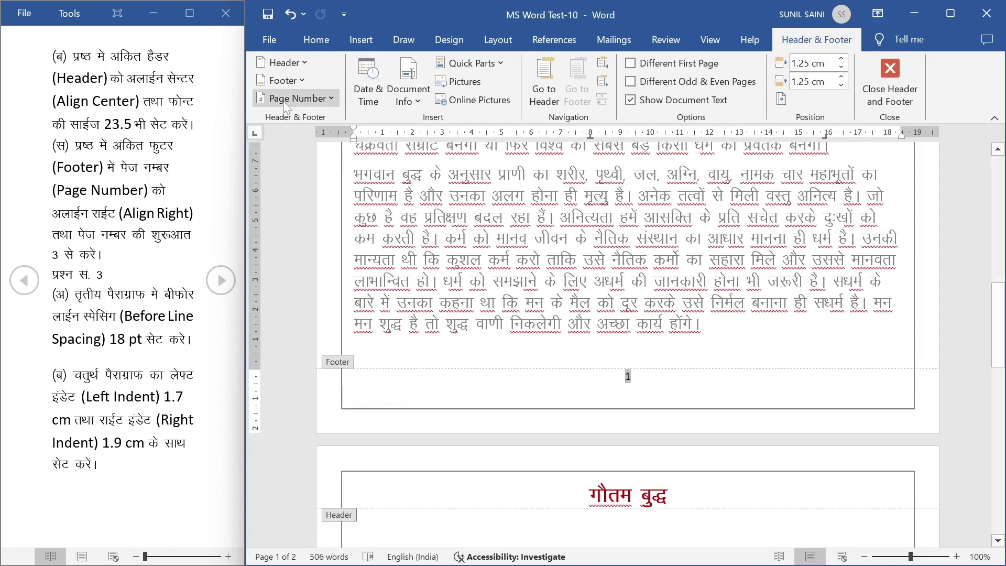
pyautogui.click(325, 99)
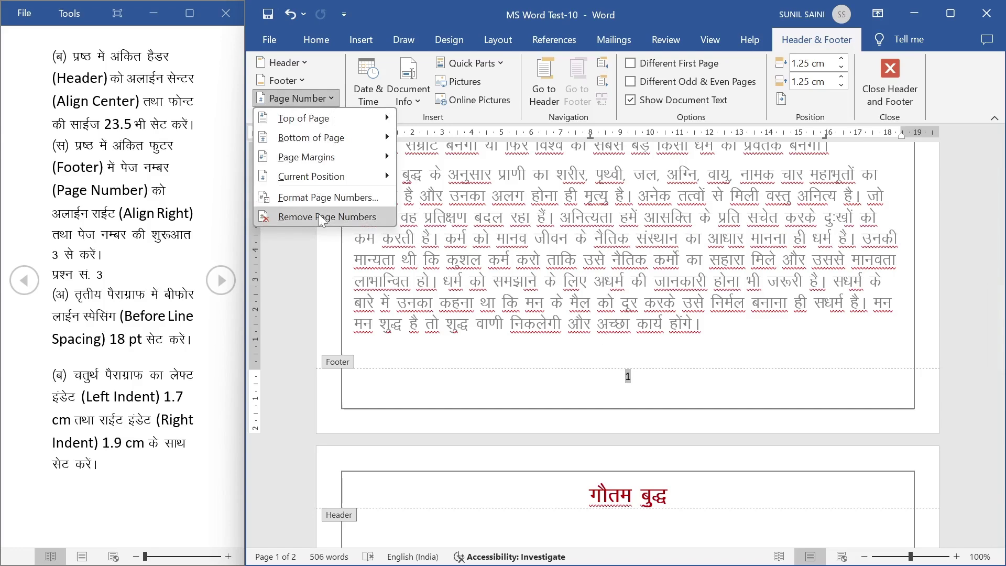
pyautogui.click(329, 199)
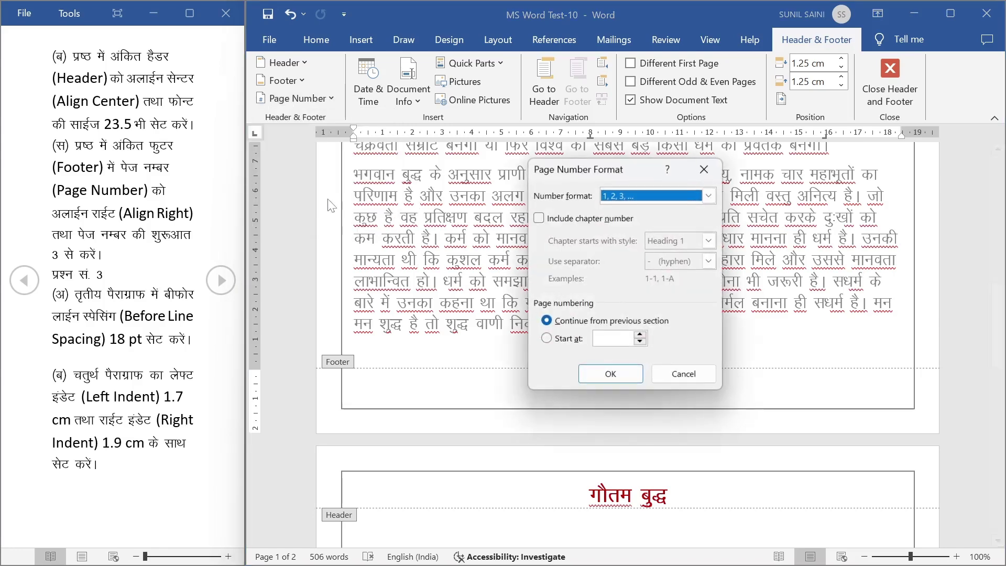
pyautogui.click(547, 338)
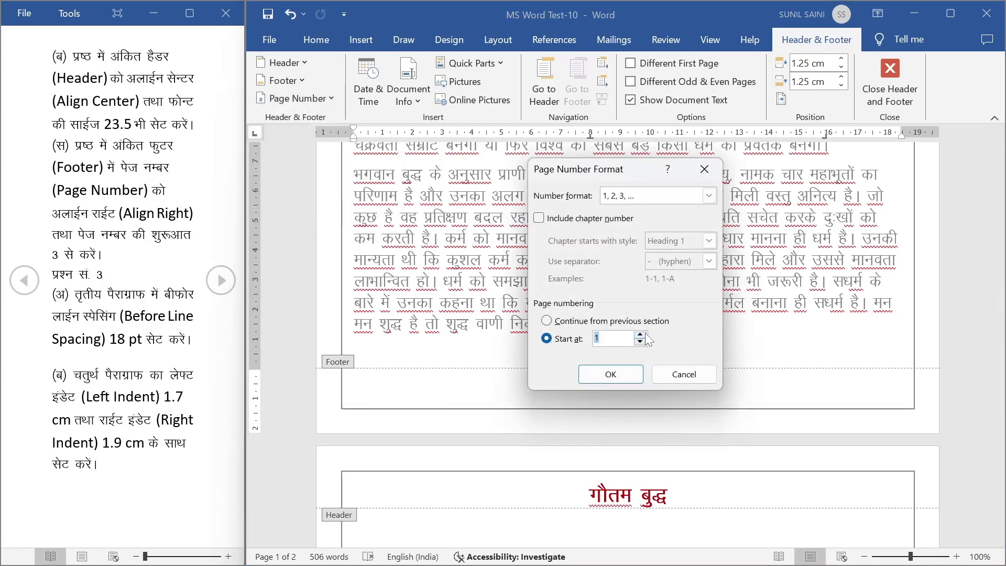
pyautogui.click(611, 374)
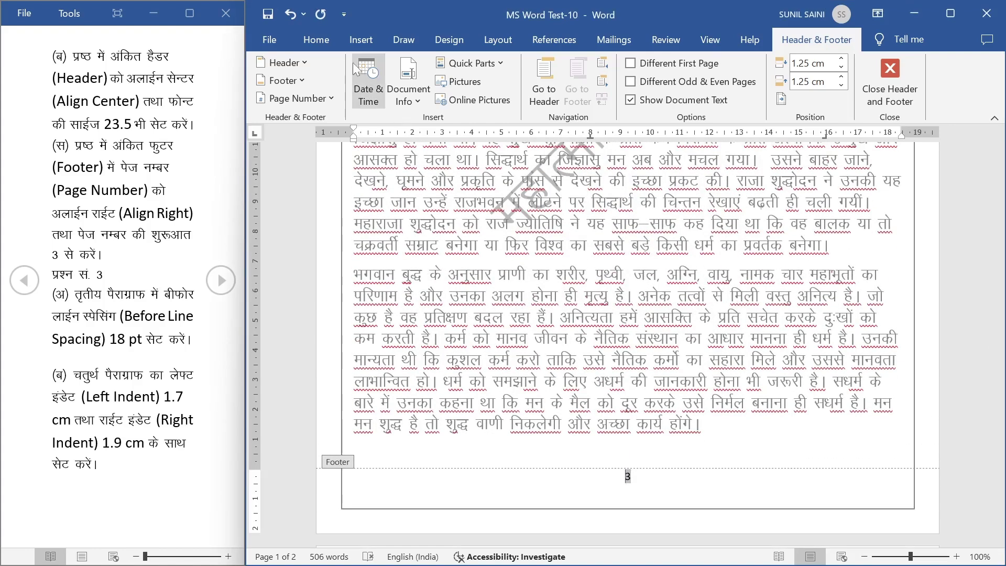
# Right-align the footer page number, return to the body text and review both pages
pyautogui.click(316, 40)
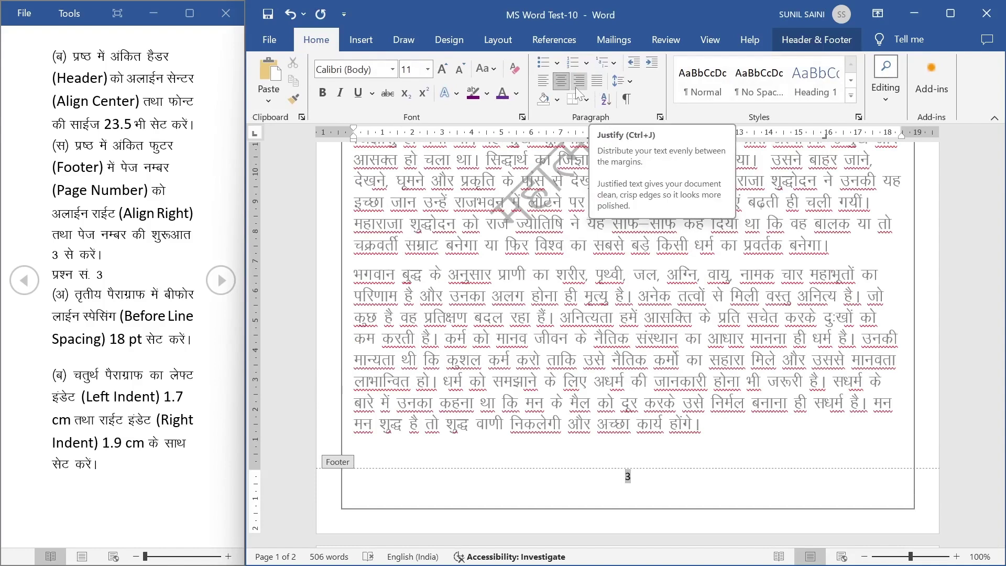
pyautogui.click(578, 84)
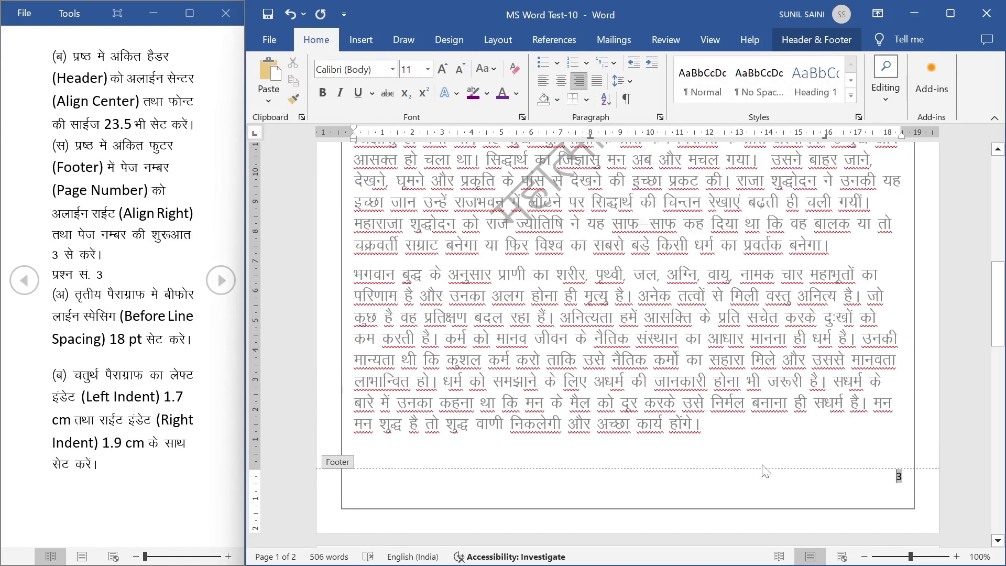
pyautogui.doubleClick(766, 435)
pyautogui.scroll(-15, 628, 343)
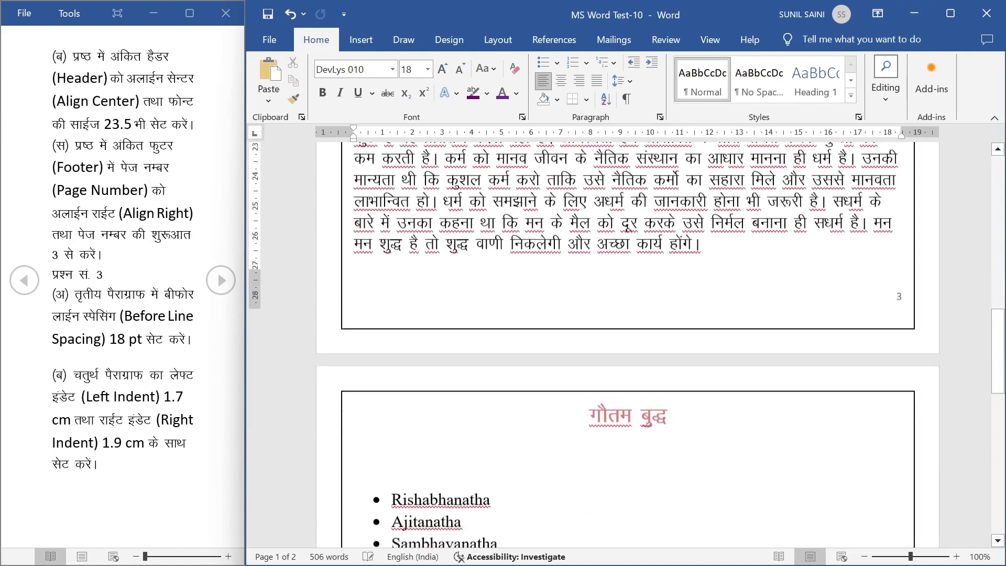
pyautogui.scroll(15, 627, 343)
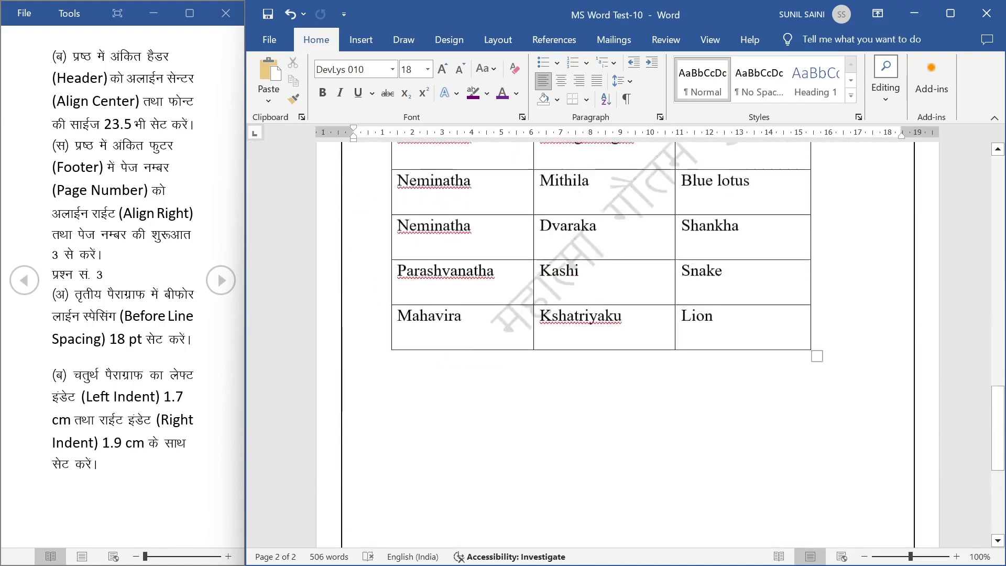
pyautogui.scroll(8, 628, 343)
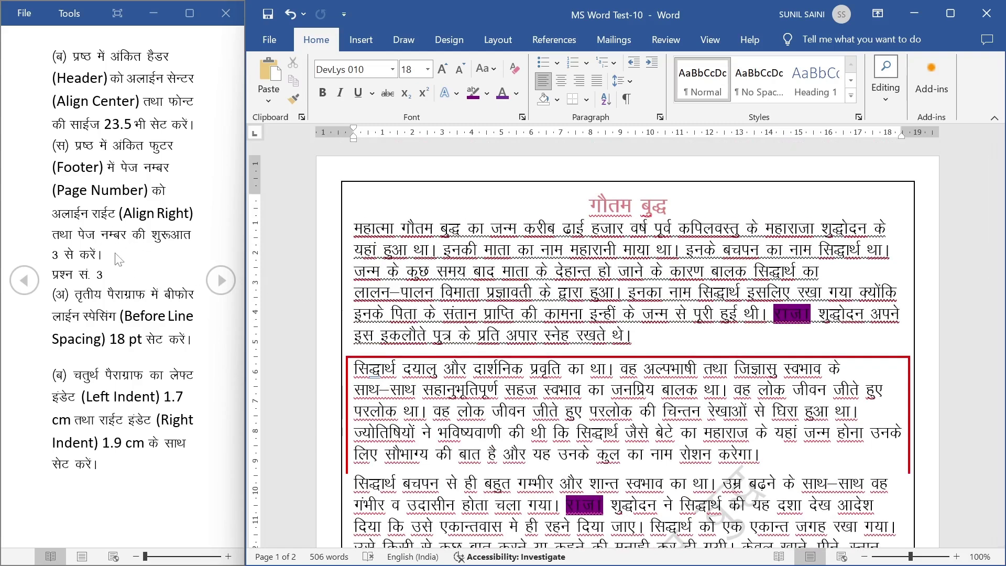
# Open the existing footer with the Edit Footer command, close footer editing and reread the footer task
pyautogui.click(372, 53)
pyautogui.click(734, 79)
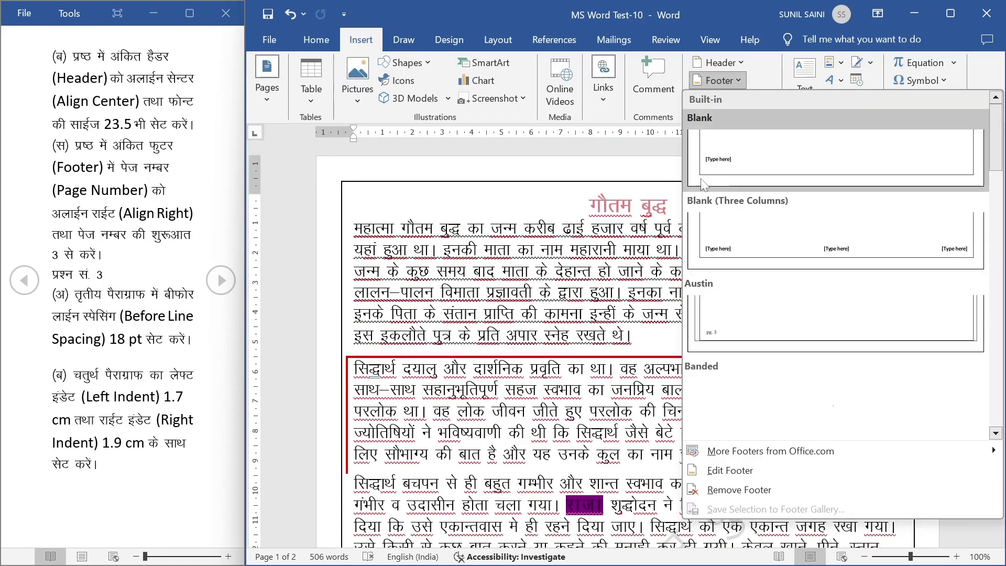
pyautogui.click(726, 470)
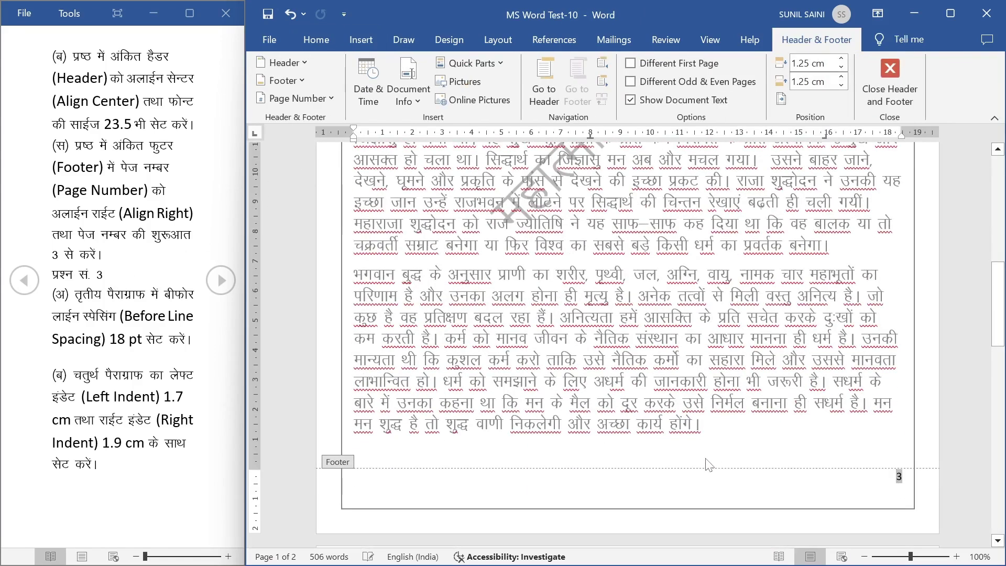
pyautogui.doubleClick(723, 427)
pyautogui.moveTo(75, 145); pyautogui.dragTo(128, 241)
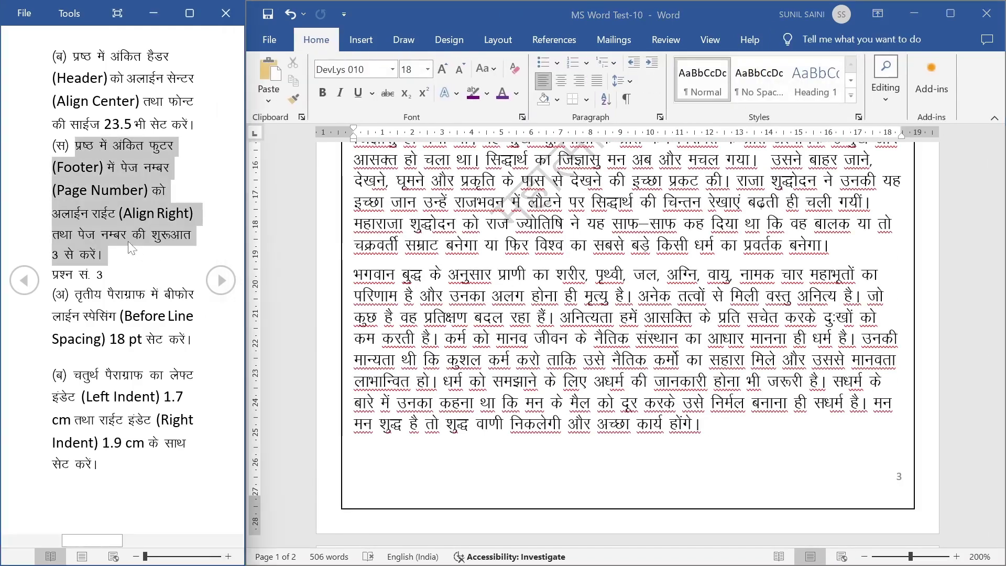
pyautogui.click(131, 258)
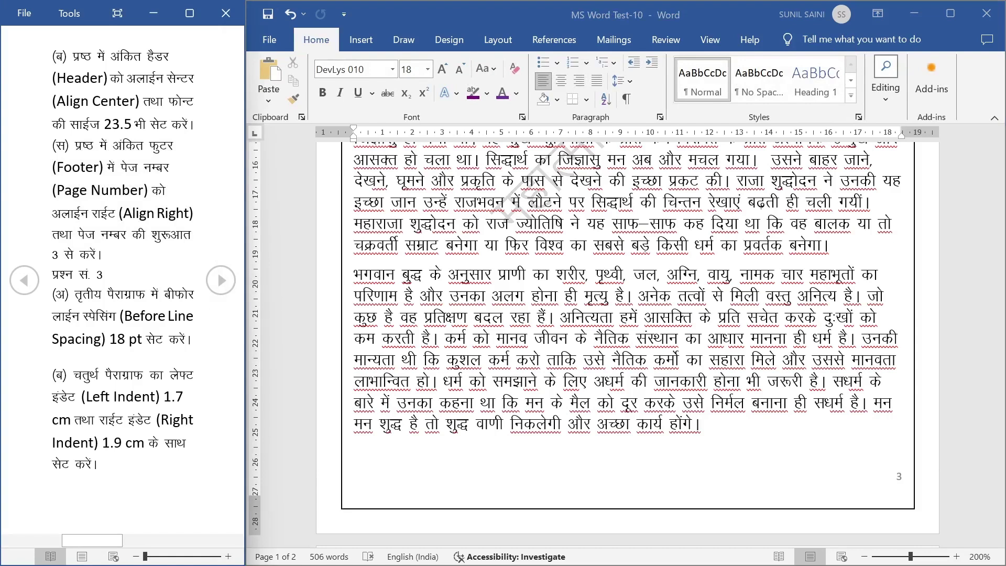
# Read the line-spacing task and set the third paragraph's spacing before to 18 pt
pyautogui.moveTo(69, 294); pyautogui.dragTo(187, 341)
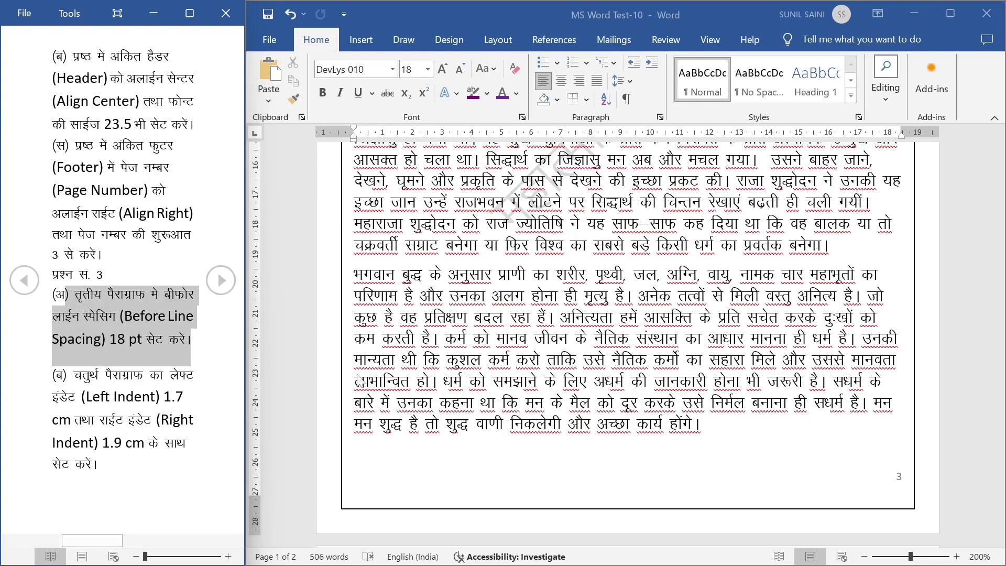
pyautogui.scroll(5, 507, 365)
pyautogui.scroll(3, 507, 365)
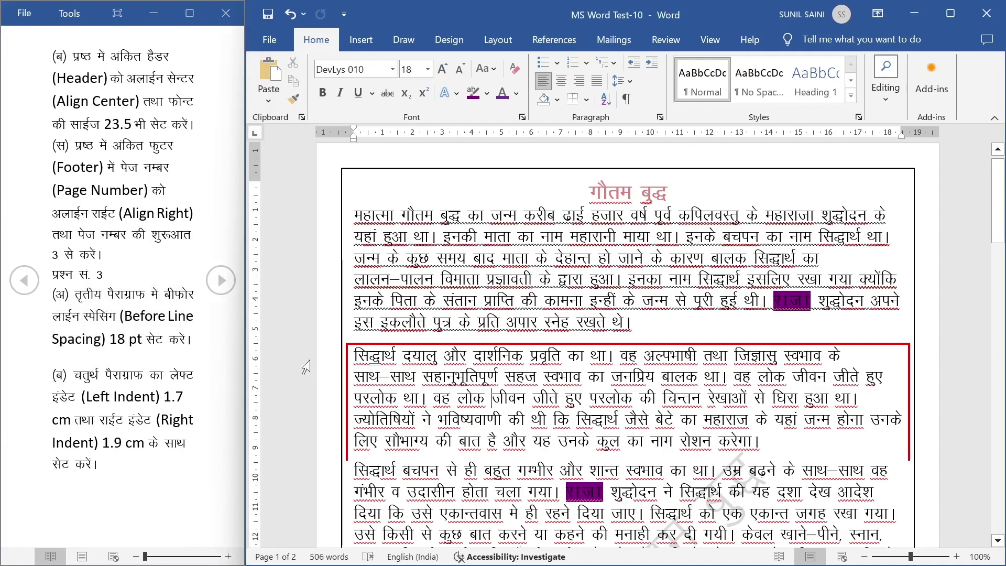
pyautogui.scroll(-3, 628, 345)
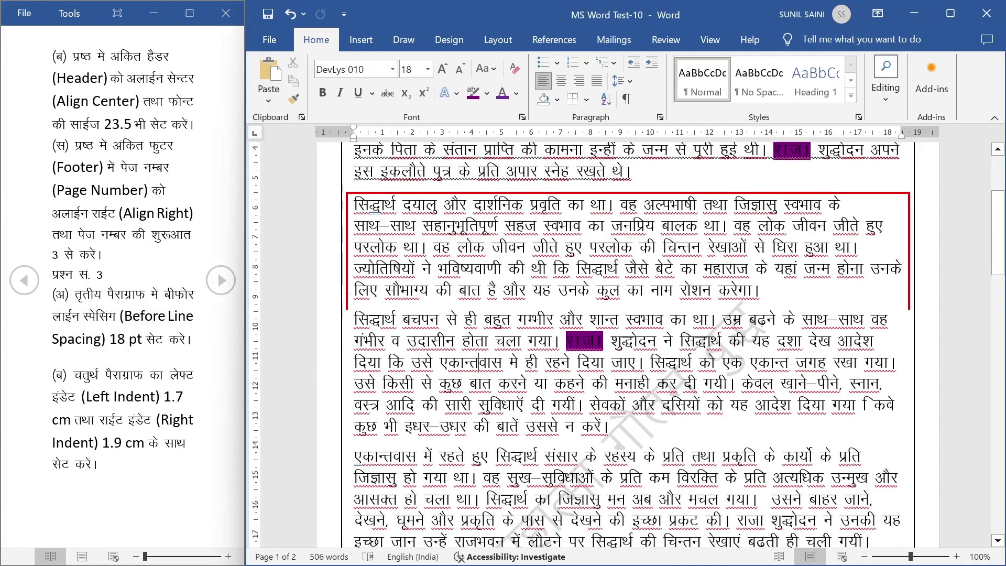
pyautogui.scroll(3, 627, 345)
pyautogui.scroll(-3, 627, 345)
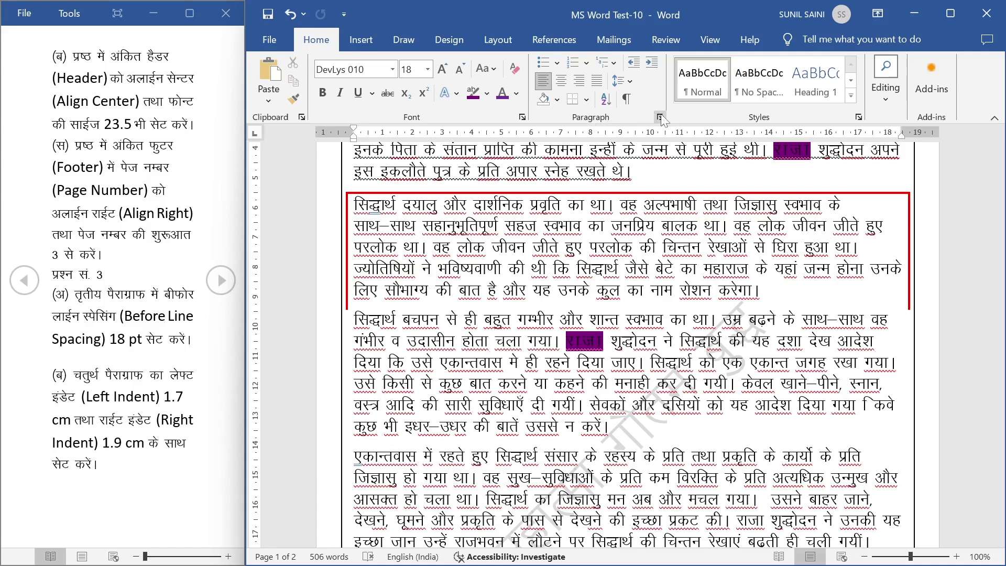
pyautogui.click(485, 44)
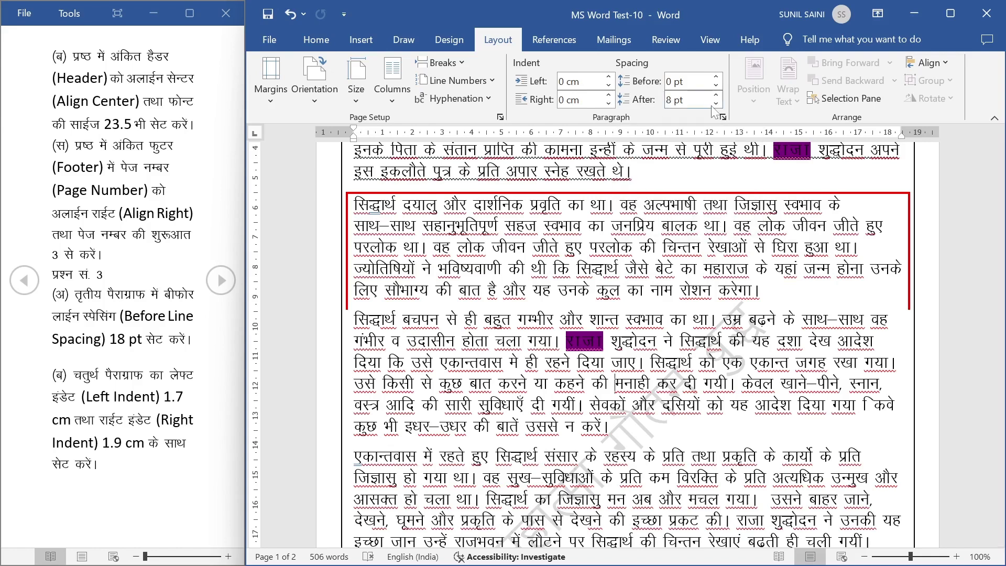
pyautogui.click(716, 77)
pyautogui.click(717, 78)
pyautogui.click(718, 78)
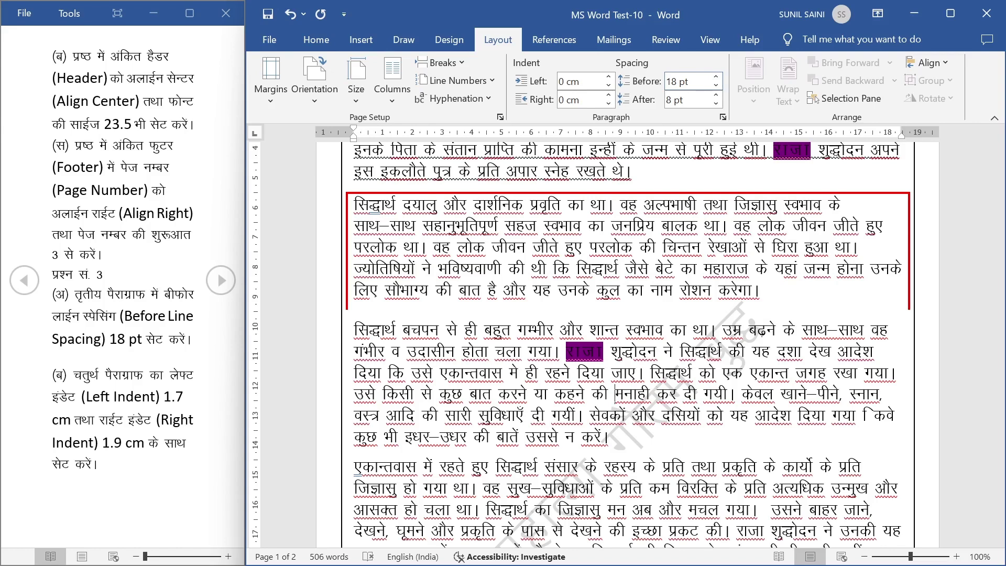
pyautogui.click(716, 86)
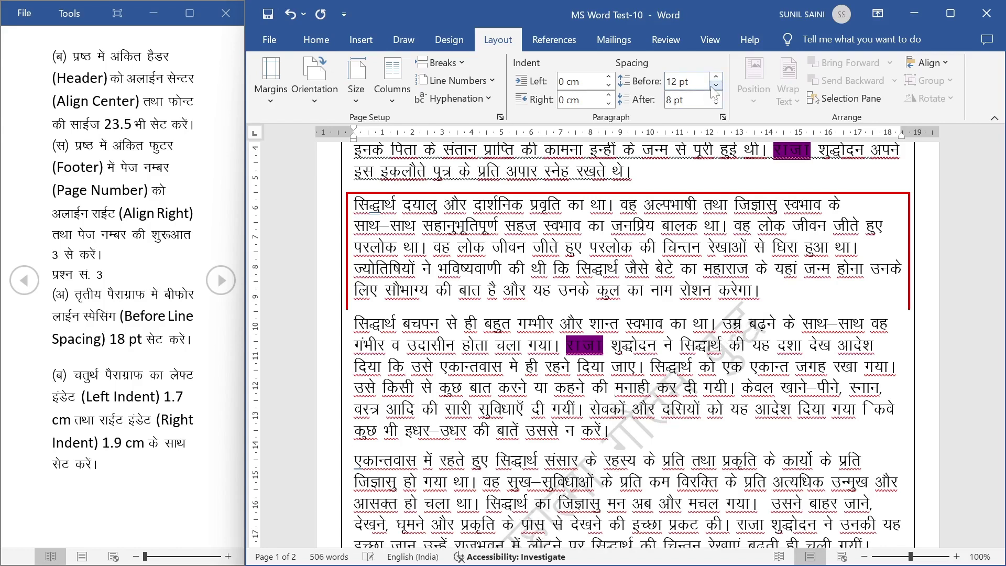
pyautogui.click(715, 78)
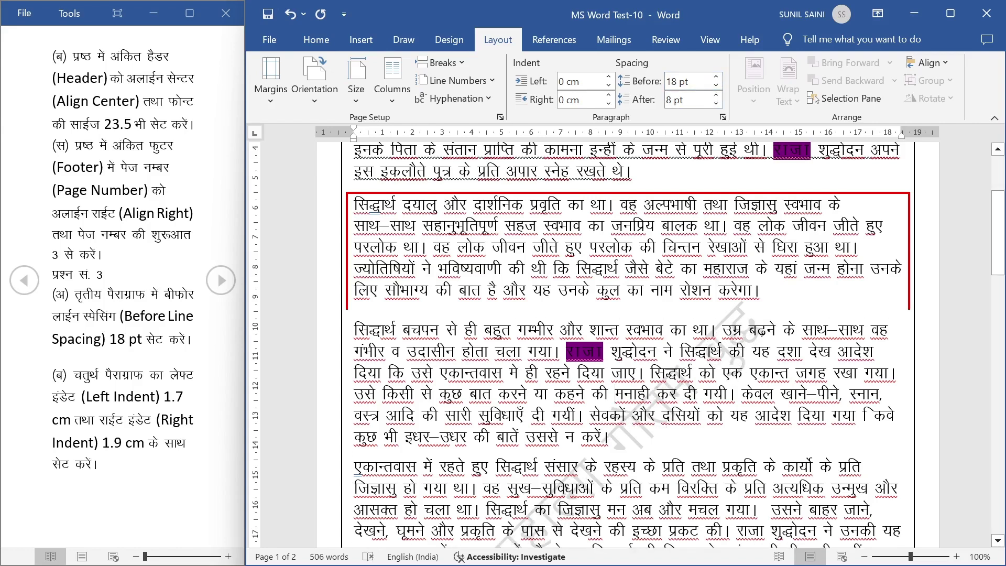
# Check the third paragraph's spacing in the Paragraph settings and leave them without changing anything
pyautogui.click(319, 43)
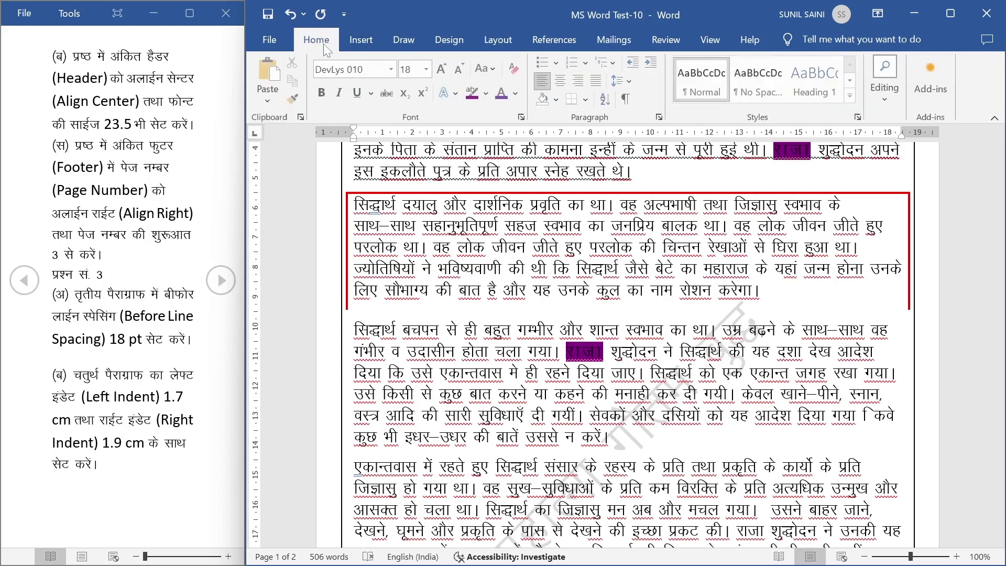
pyautogui.click(661, 117)
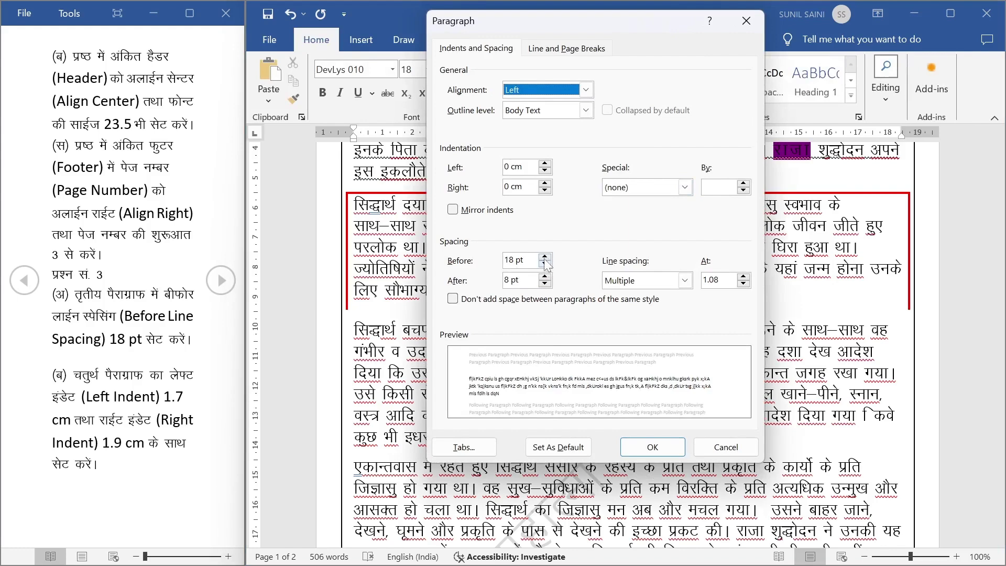
pyautogui.click(726, 447)
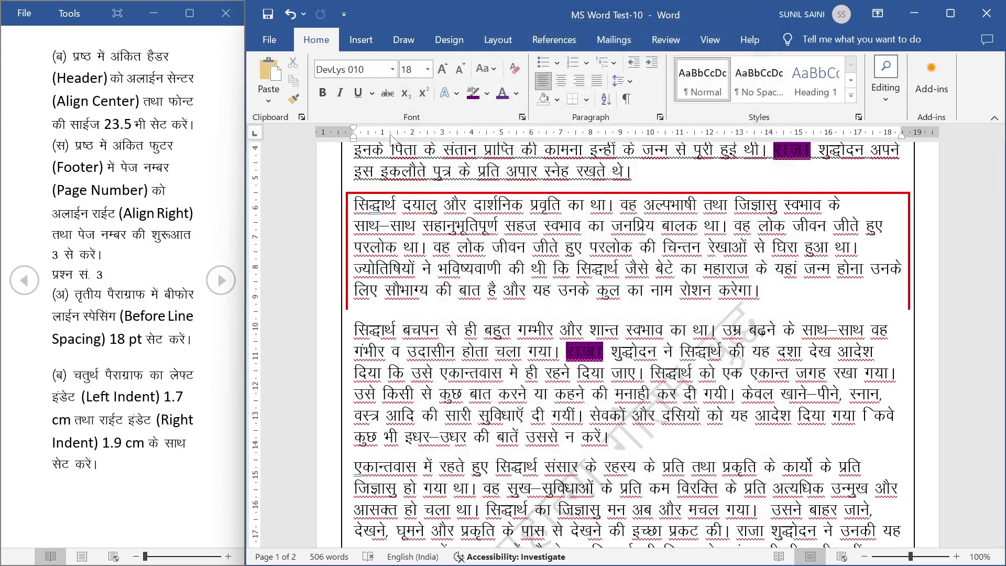
pyautogui.click(659, 117)
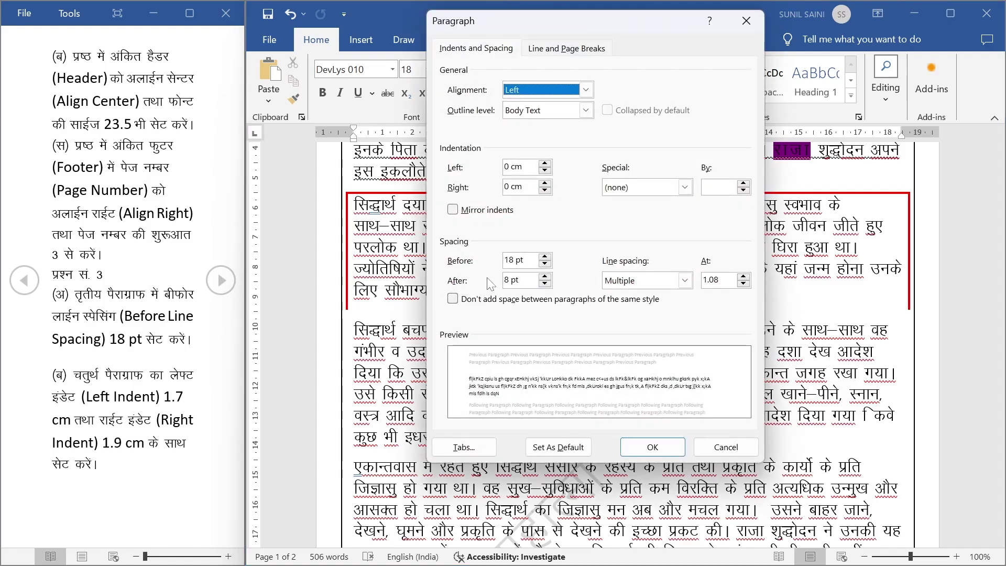
pyautogui.click(726, 447)
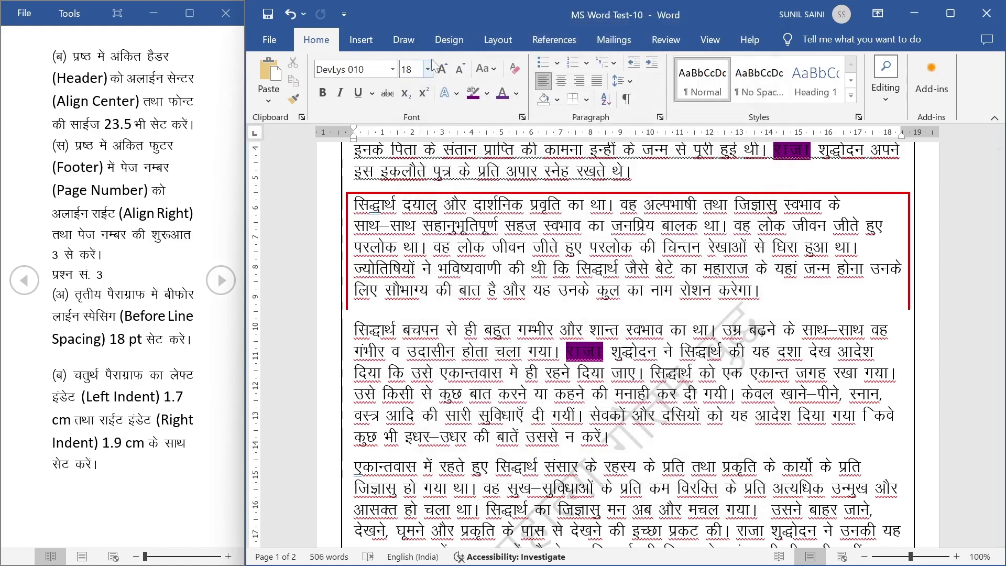
pyautogui.click(498, 39)
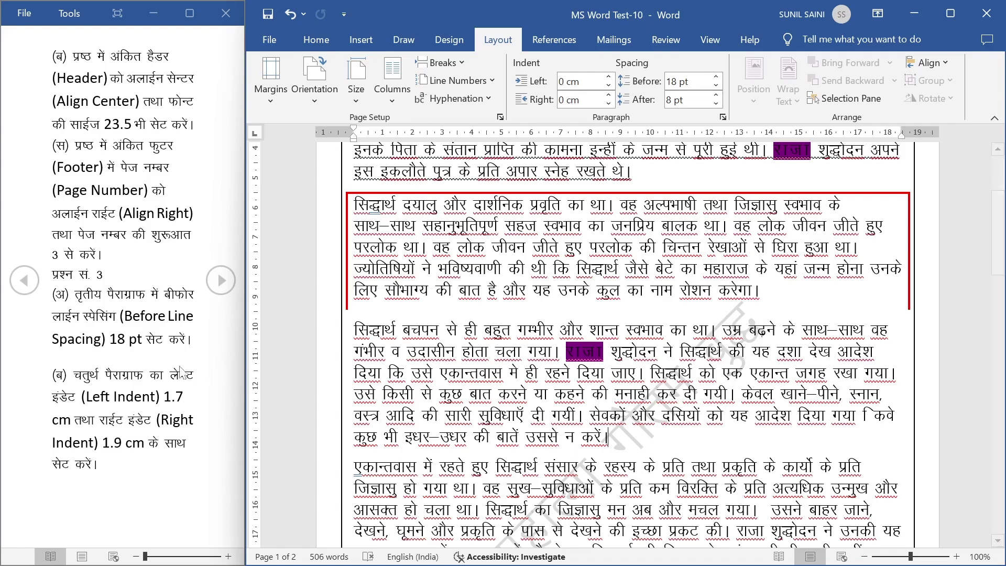
# Reread the test task on spacing before the third paragraph and review the document's paragraphs against it
pyautogui.moveTo(65, 294); pyautogui.dragTo(176, 362)
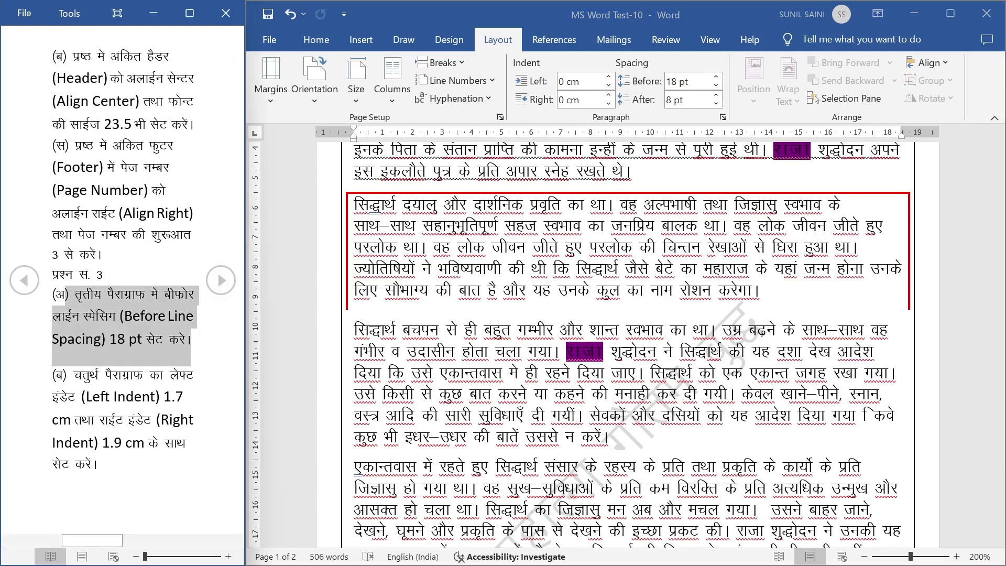
pyautogui.click(176, 362)
pyautogui.scroll(3, 417, 379)
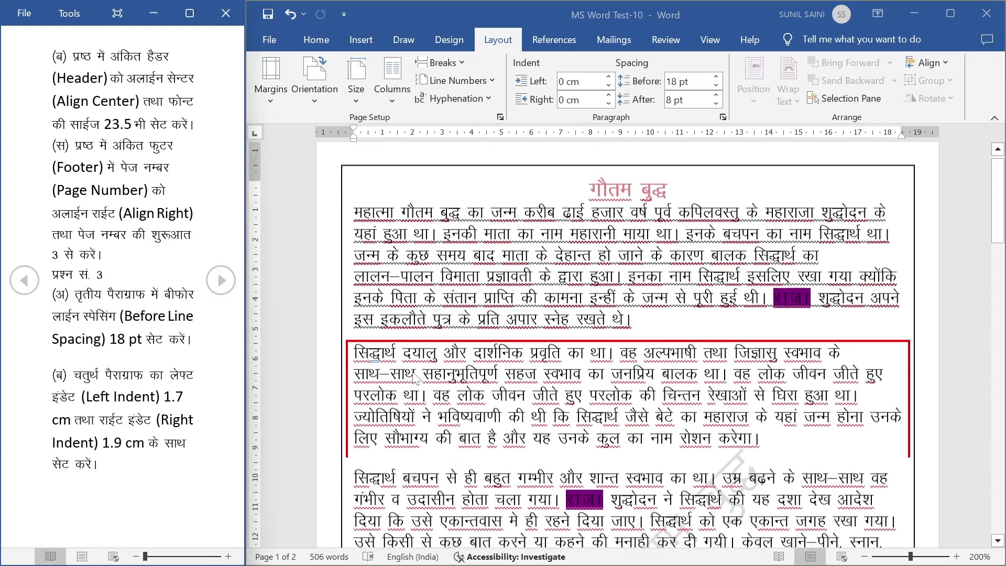
pyautogui.scroll(-3, 417, 379)
pyautogui.scroll(-3, 417, 379)
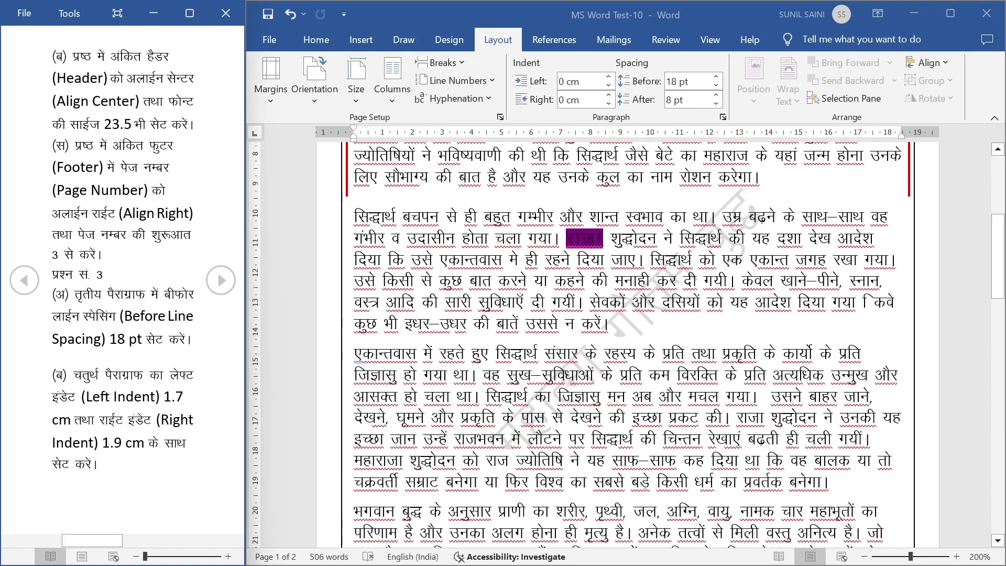
# Read the test task on the fourth paragraph's left and right indents and locate that paragraph in the document
pyautogui.moveTo(74, 375); pyautogui.dragTo(137, 473)
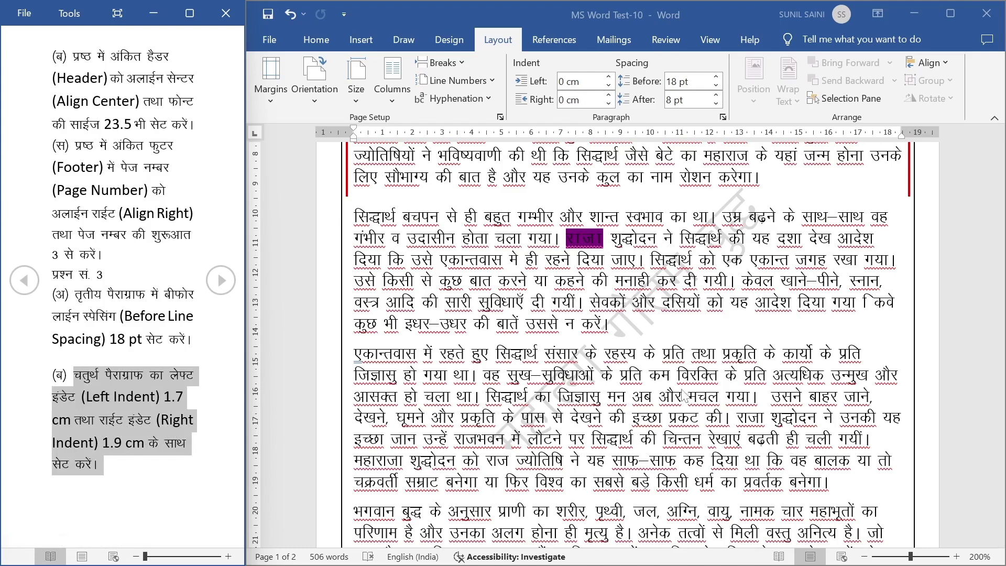
pyautogui.scroll(4, 685, 394)
pyautogui.scroll(1, 685, 394)
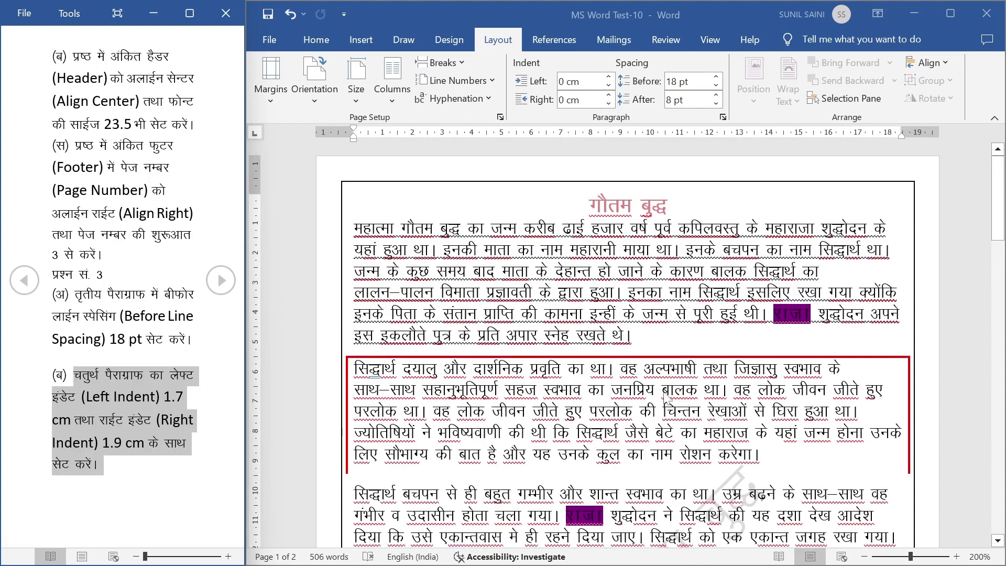
pyautogui.scroll(-2, 667, 403)
pyautogui.scroll(-6, 665, 406)
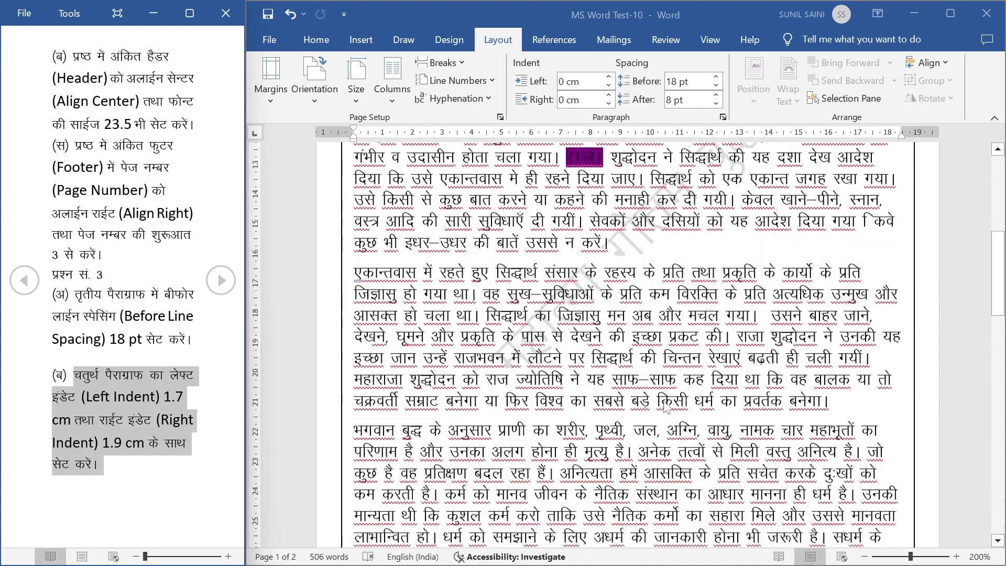
pyautogui.scroll(1, 665, 406)
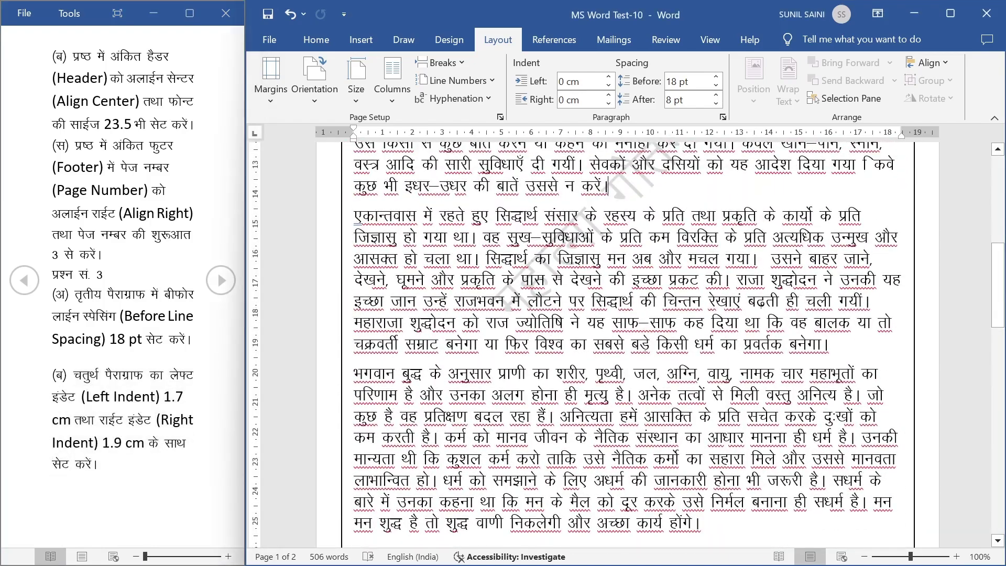
# Set the left indent of the whole fourth paragraph to 1.7 cm
pyautogui.moveTo(355, 215); pyautogui.dragTo(834, 347)
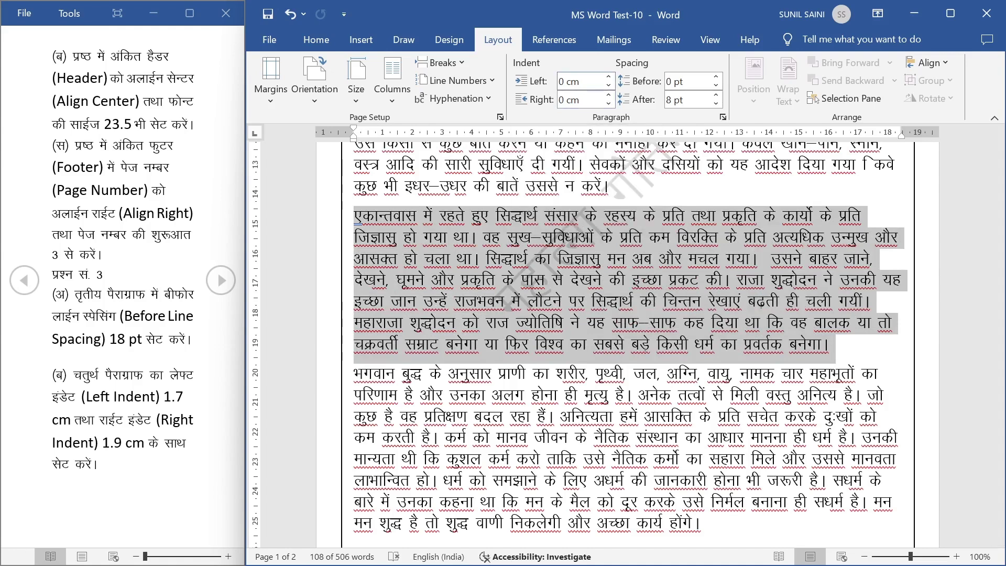
pyautogui.click(570, 81)
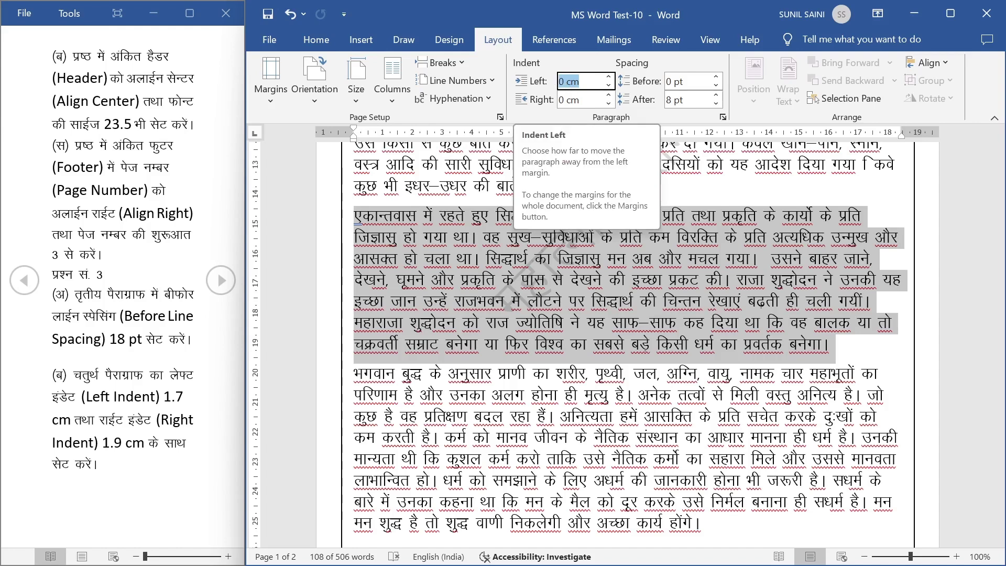
pyautogui.click(609, 77)
pyautogui.click(608, 77)
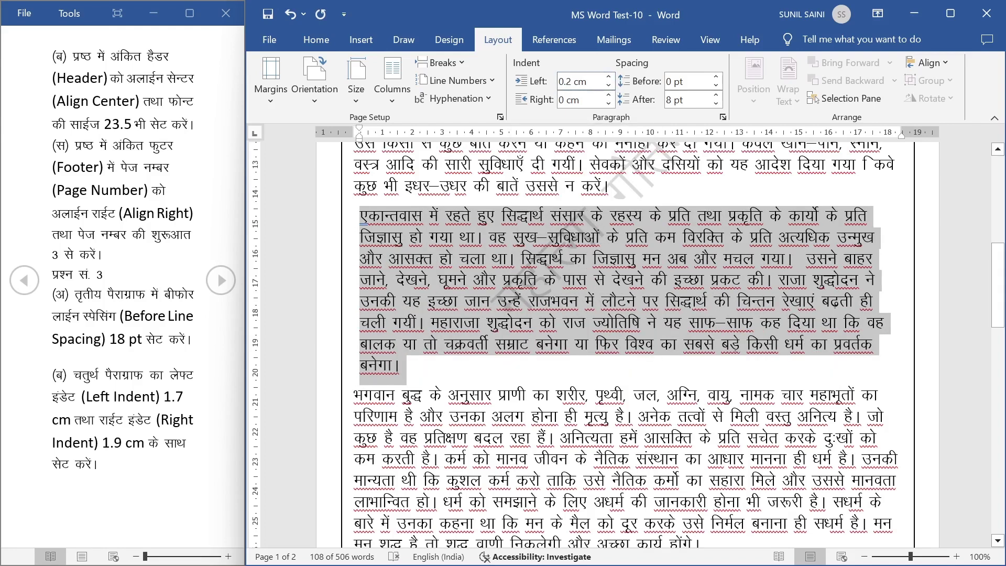
pyautogui.click(575, 82)
pyautogui.click(575, 81)
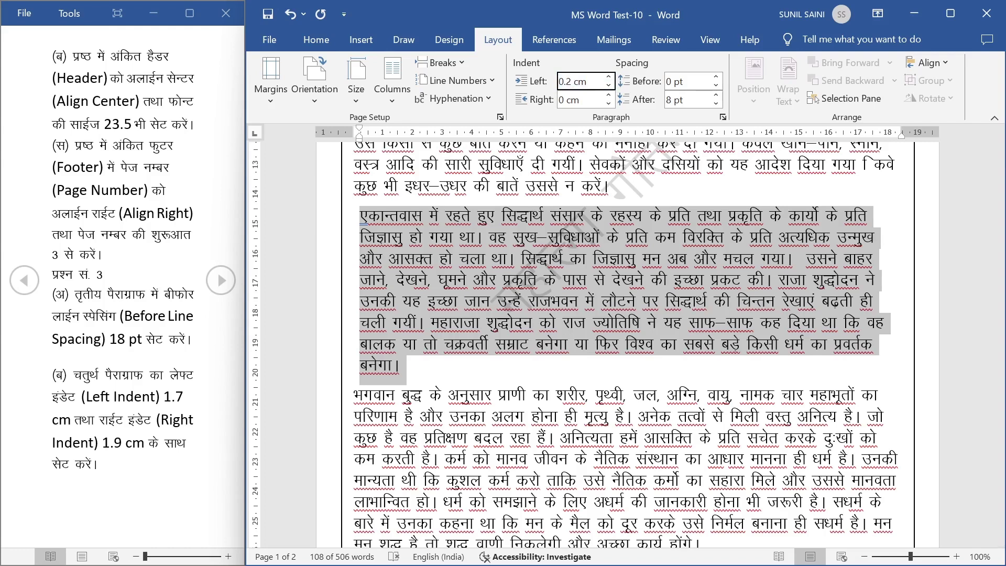
pyautogui.press('BackSpace')
pyautogui.press('BackSpace')
pyautogui.press('BackSpace')
pyautogui.write('1.7')
# Set the fourth paragraph's right indent to 1.9 cm
pyautogui.click(606, 96)
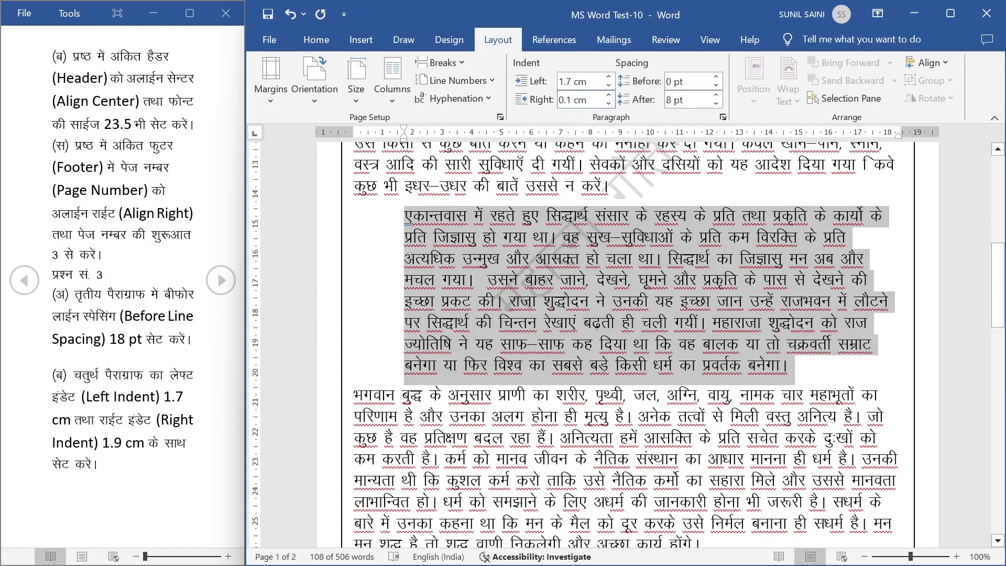
pyautogui.click(575, 99)
pyautogui.click(575, 100)
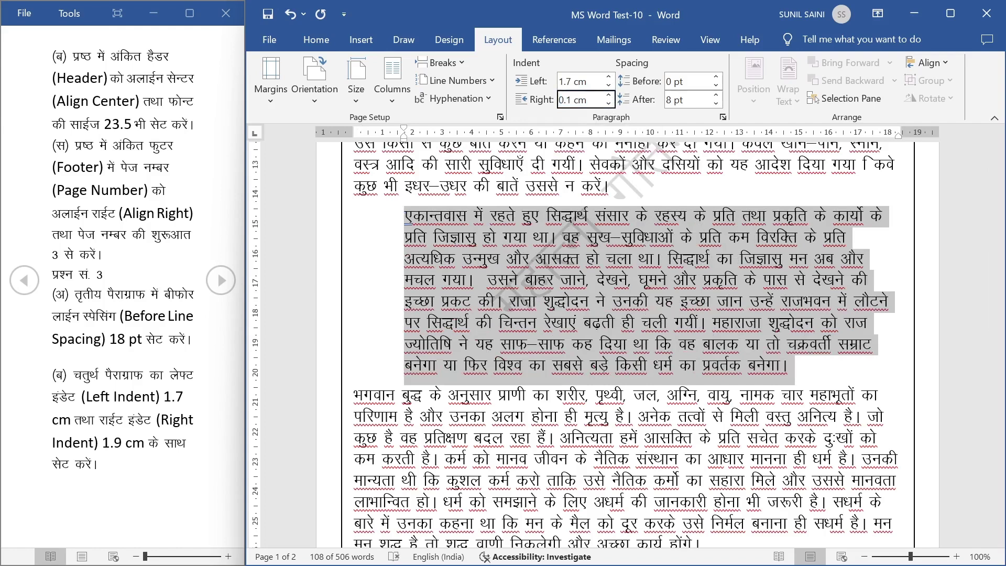
pyautogui.press('BackSpace')
pyautogui.press('BackSpace')
pyautogui.press('BackSpace')
pyautogui.write('1.9')
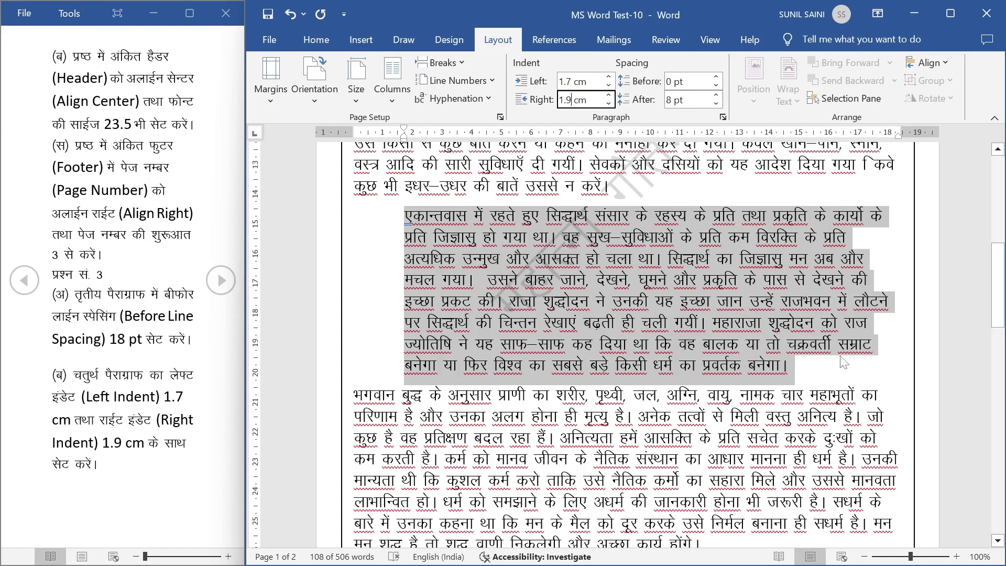
pyautogui.press('Return')
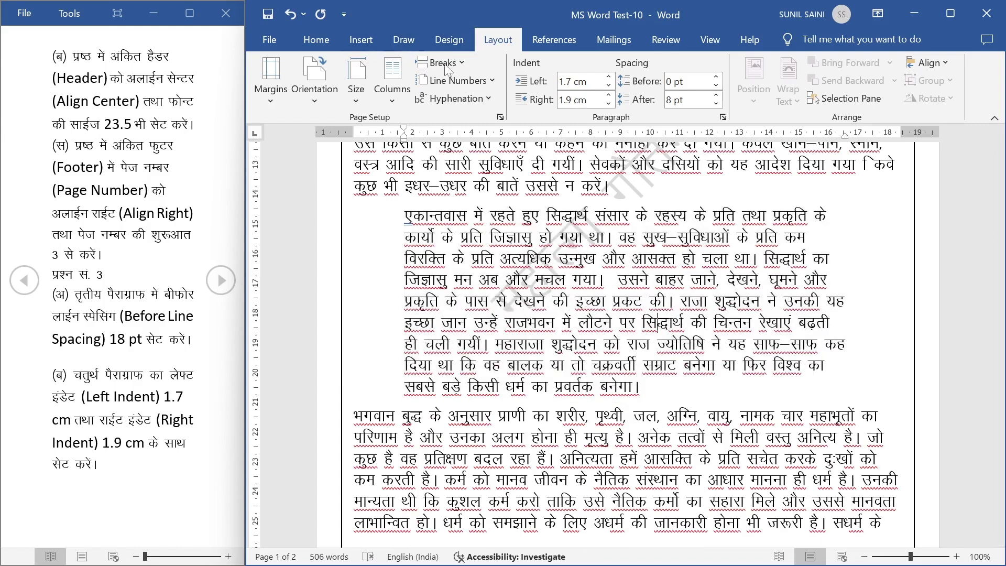
# Check the fourth paragraph's indents in the Paragraph settings without changing anything, and reread the indent task
pyautogui.click(722, 117)
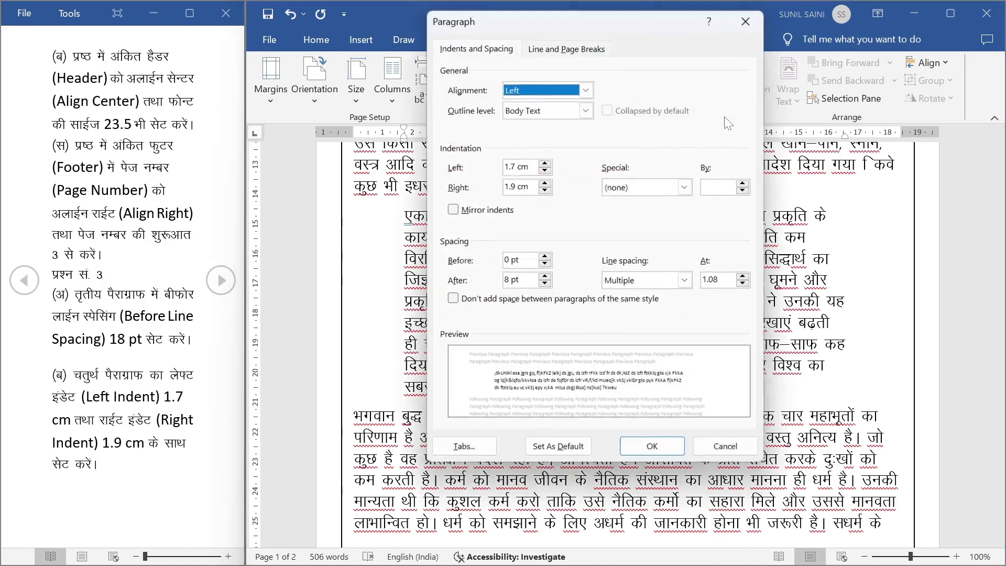
pyautogui.click(726, 447)
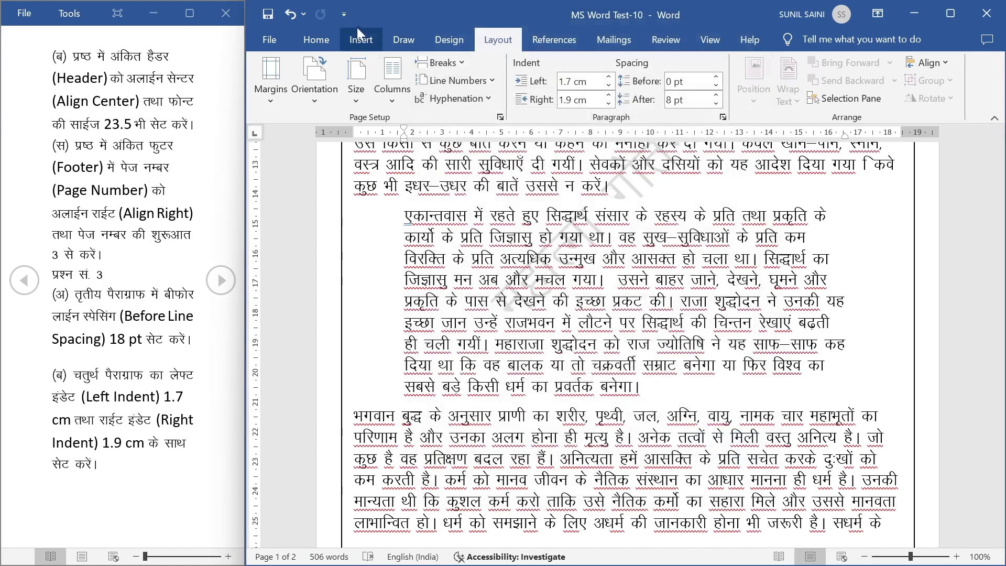
pyautogui.click(316, 40)
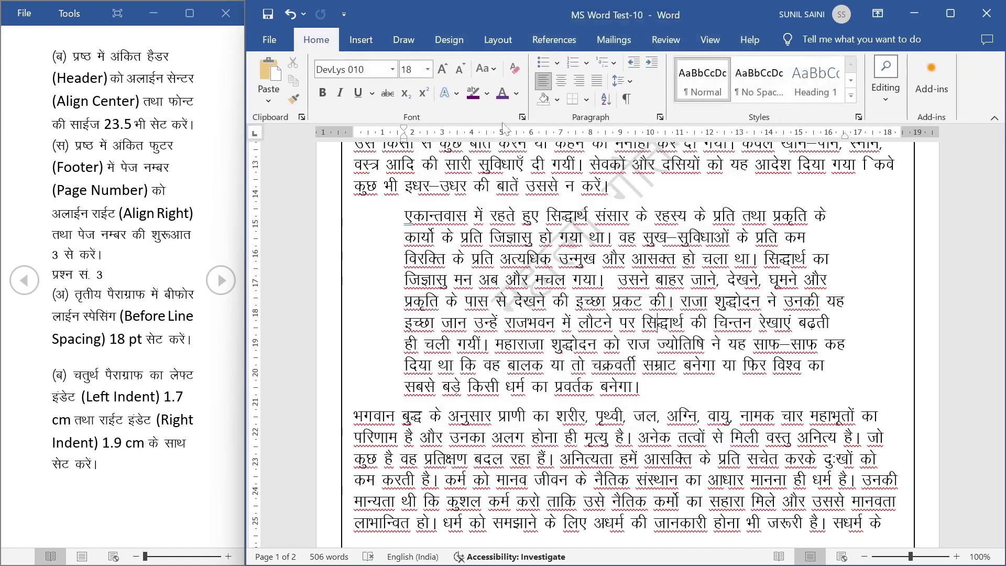
pyautogui.click(660, 117)
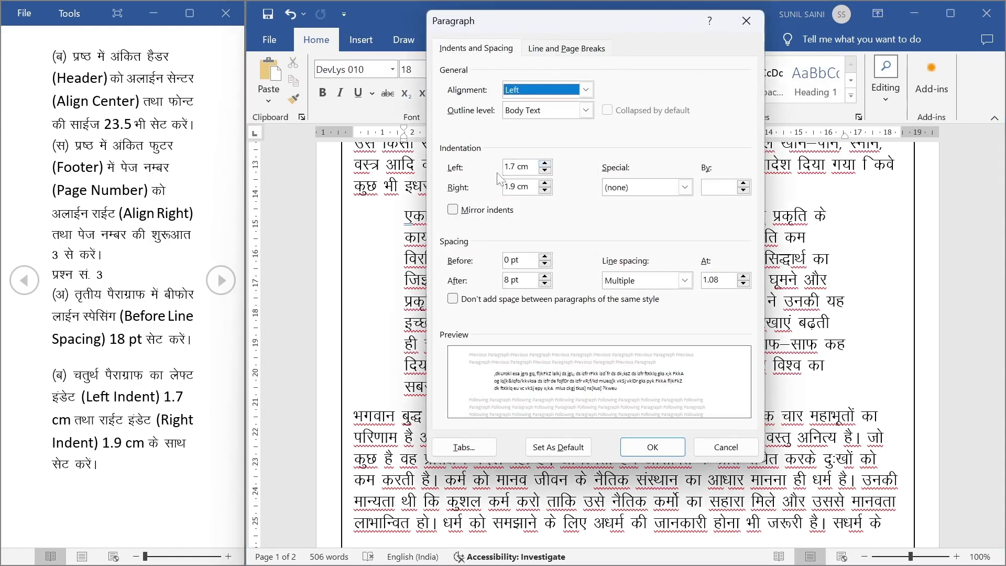
pyautogui.click(729, 448)
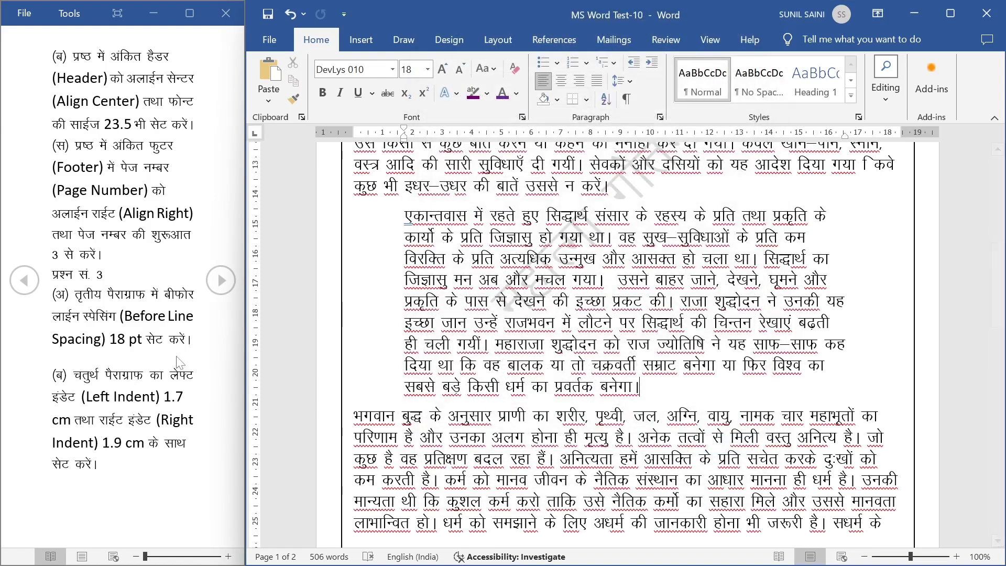
pyautogui.moveTo(74, 376); pyautogui.dragTo(120, 461)
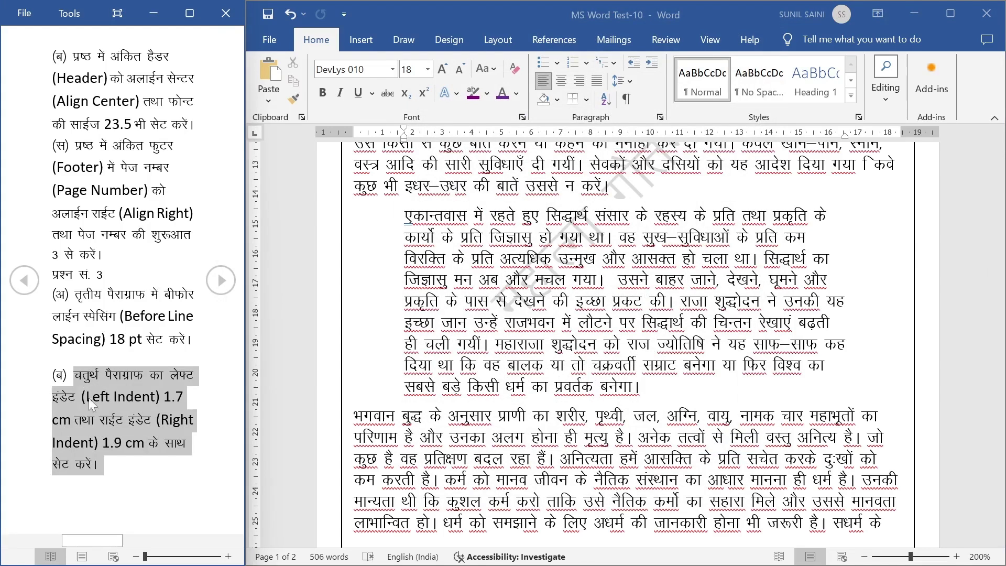
# Advance the test instructions, read the Justify Align task and locate the fifth paragraph in the document
pyautogui.click(222, 283)
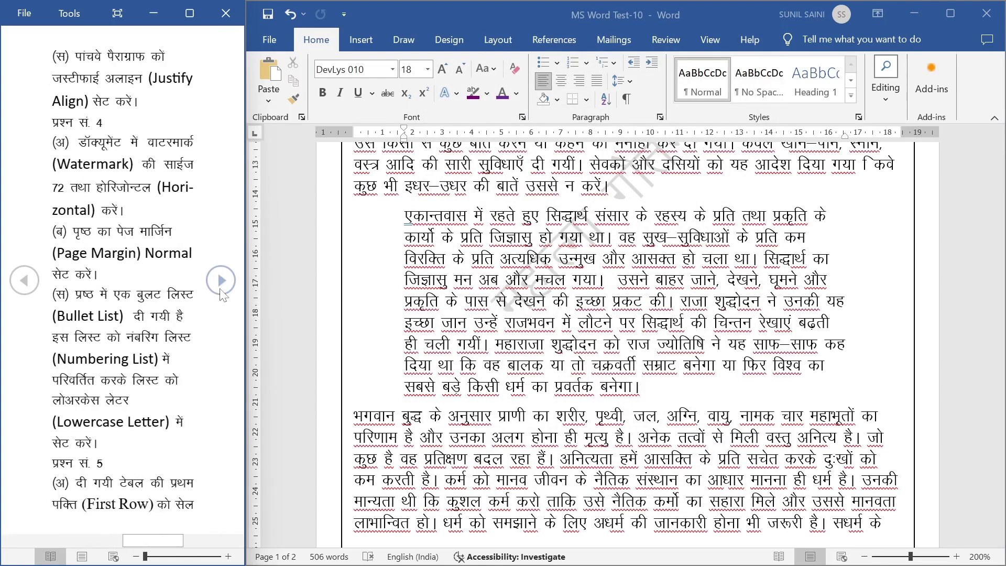
pyautogui.moveTo(75, 56); pyautogui.dragTo(137, 101)
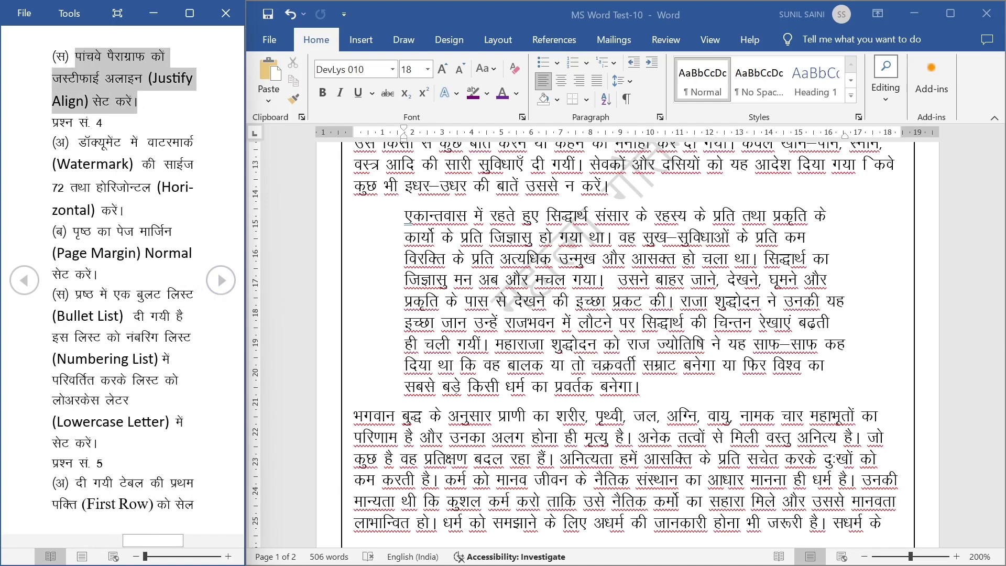
pyautogui.scroll(-3, 595, 365)
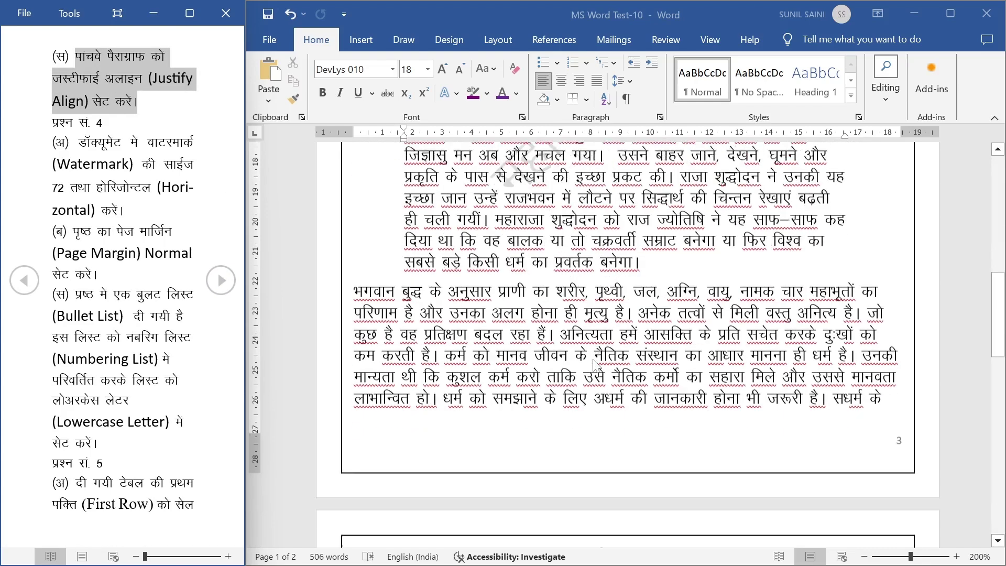
pyautogui.scroll(15, 595, 365)
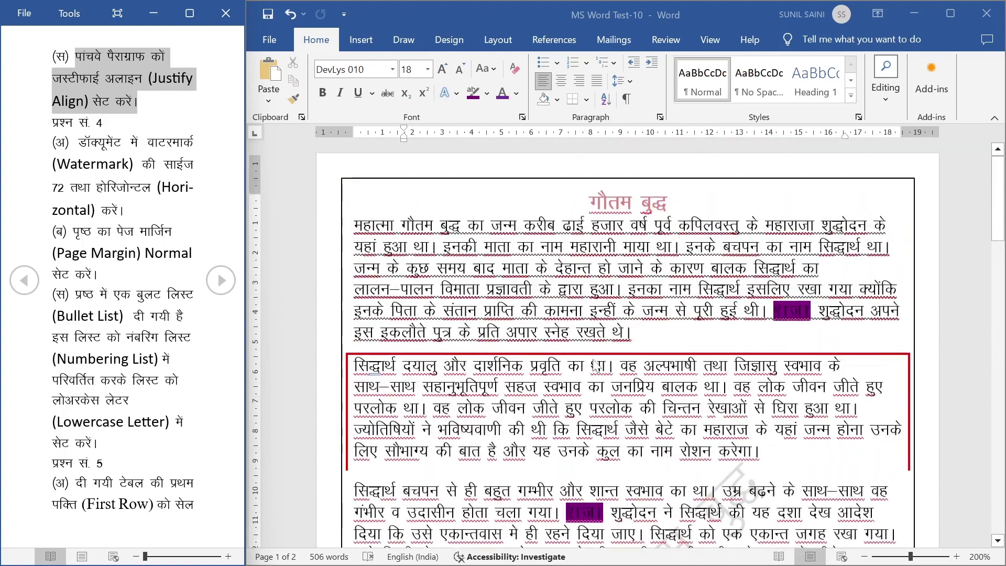
pyautogui.scroll(-1, 595, 365)
pyautogui.click(589, 277)
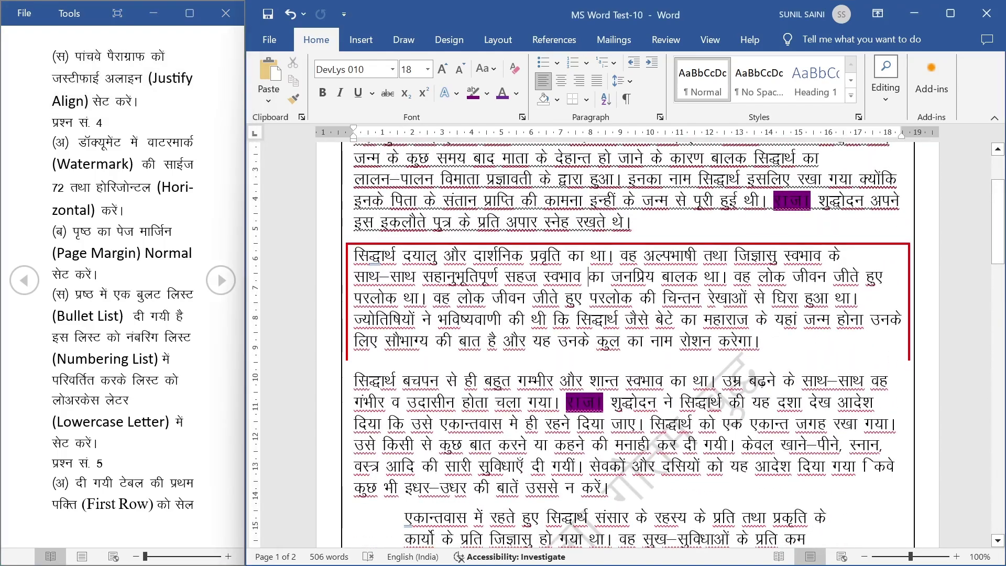
pyautogui.scroll(-7, 595, 365)
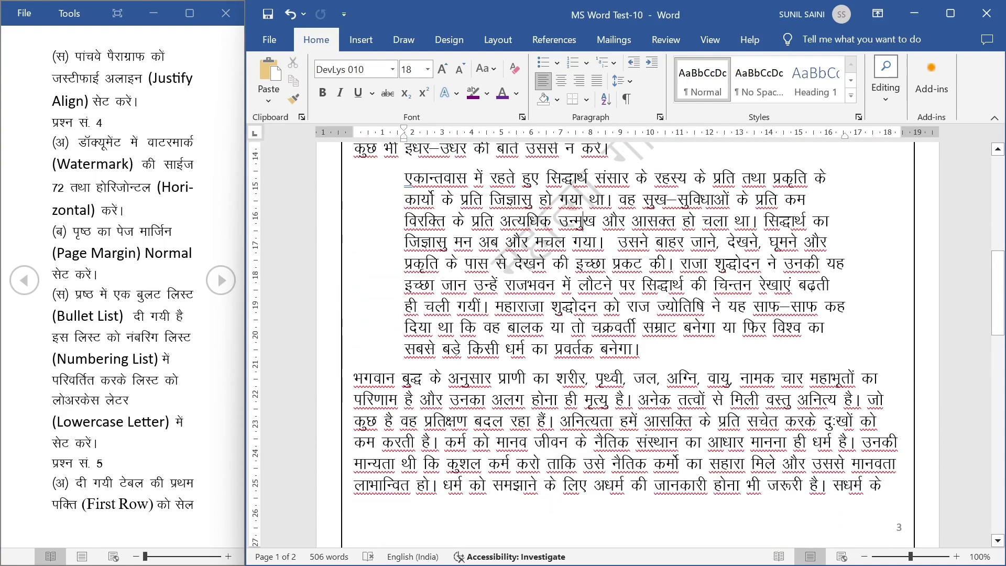
# Justify the entire fifth paragraph, including the lines that continue on the second page
pyautogui.hotkey('ctrl', 'Down')
pyautogui.hotkey('shift', 'Down')
pyautogui.hotkey('shift', 'Down')
pyautogui.hotkey('shift', 'Down')
pyautogui.hotkey('shift', 'Down')
pyautogui.hotkey('shift', 'Down')
pyautogui.hotkey('shift', 'Down')
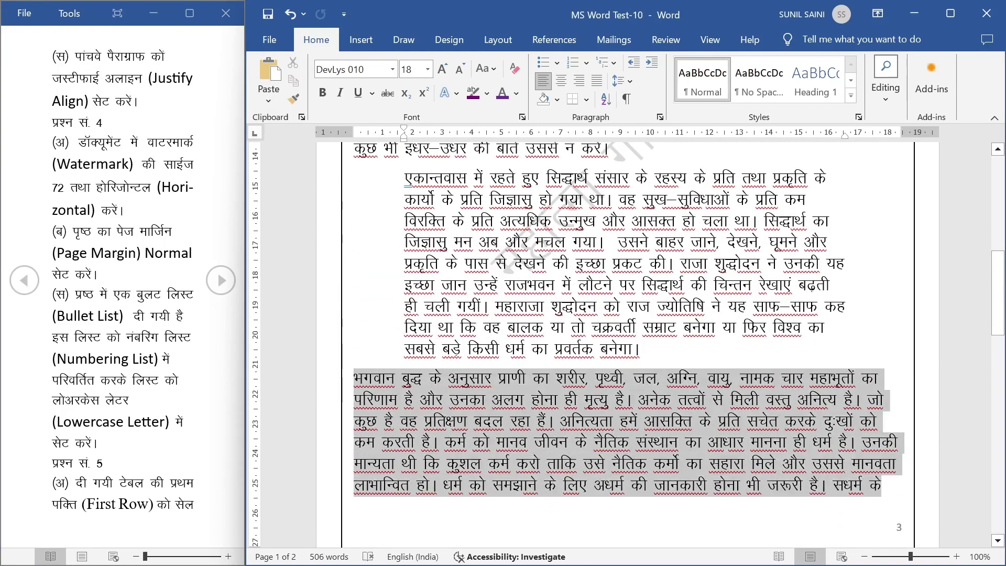
pyautogui.hotkey('shift', 'Down')
pyautogui.hotkey('shift', 'Down')
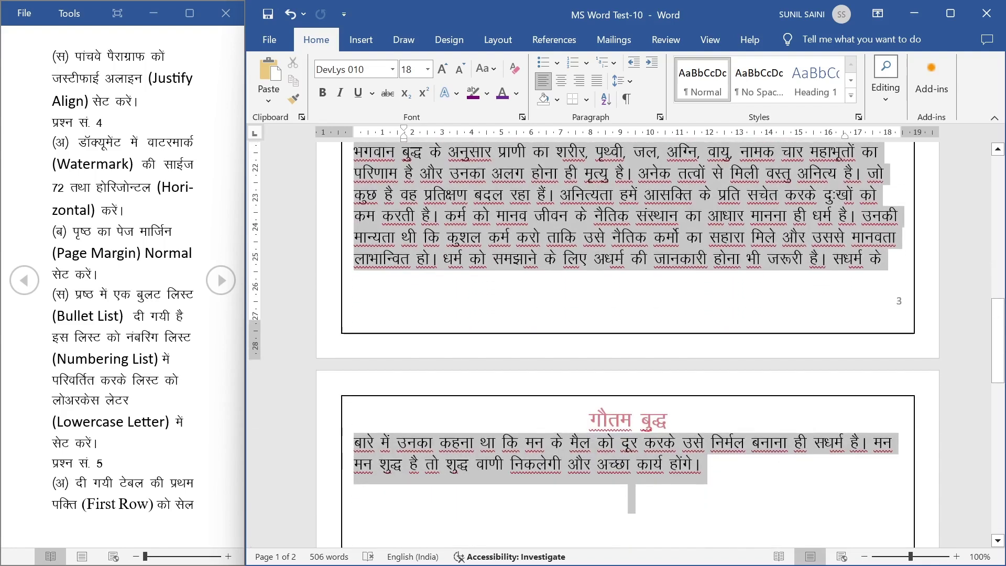
pyautogui.hotkey('shift', 'Up')
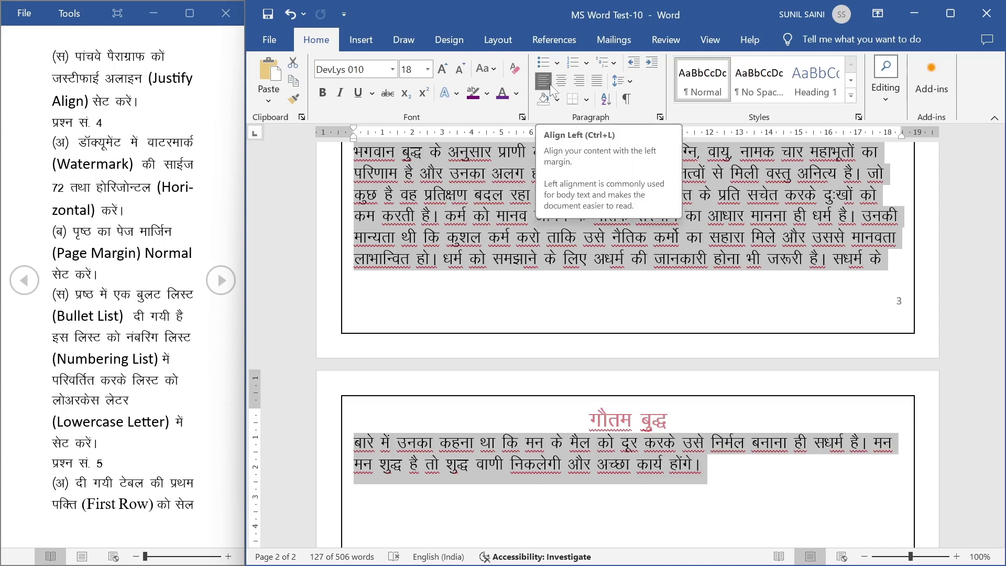
pyautogui.click(596, 82)
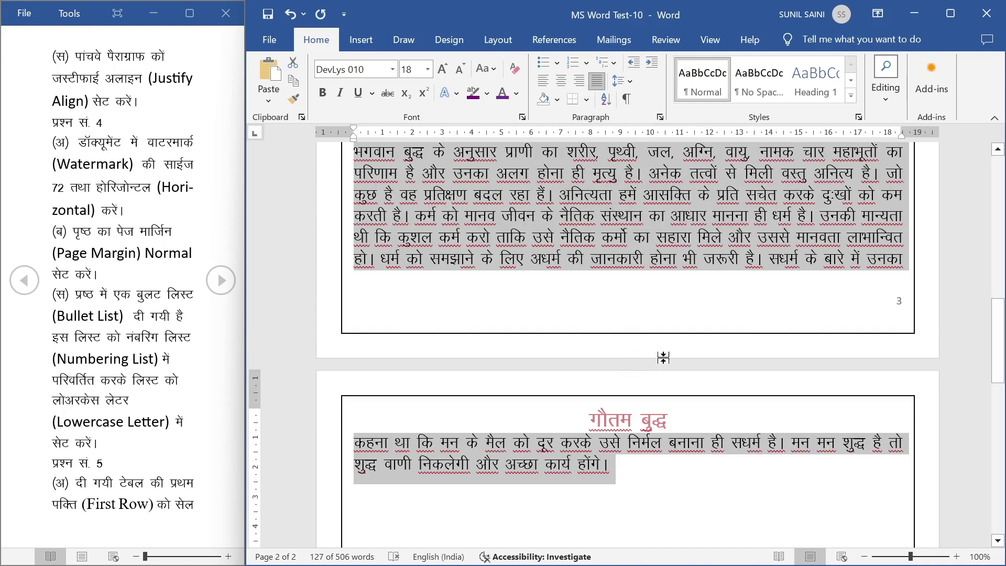
pyautogui.click(657, 305)
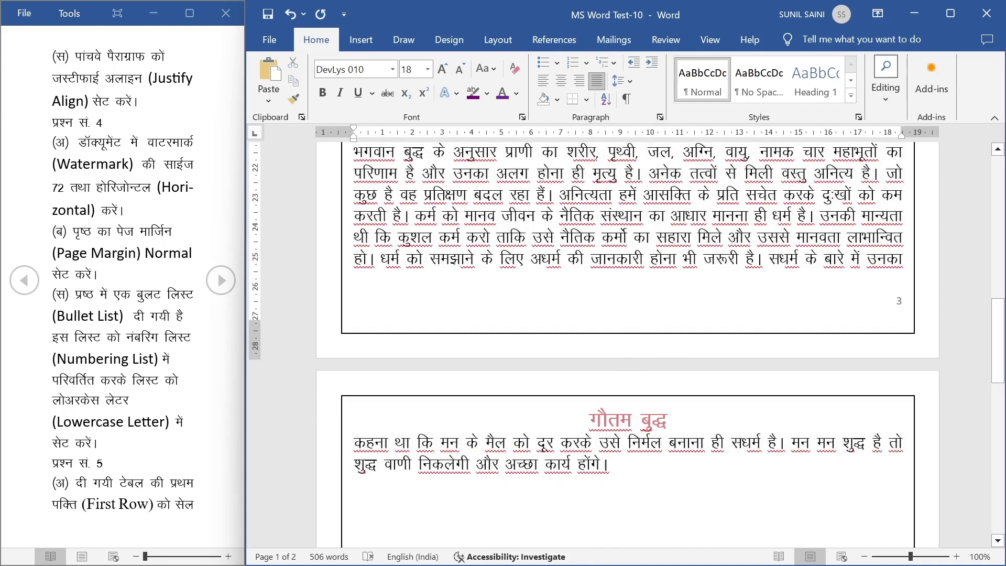
# Set the document's existing text watermark to size 72 with a Horizontal layout, as the watermark task requires
pyautogui.click(163, 207)
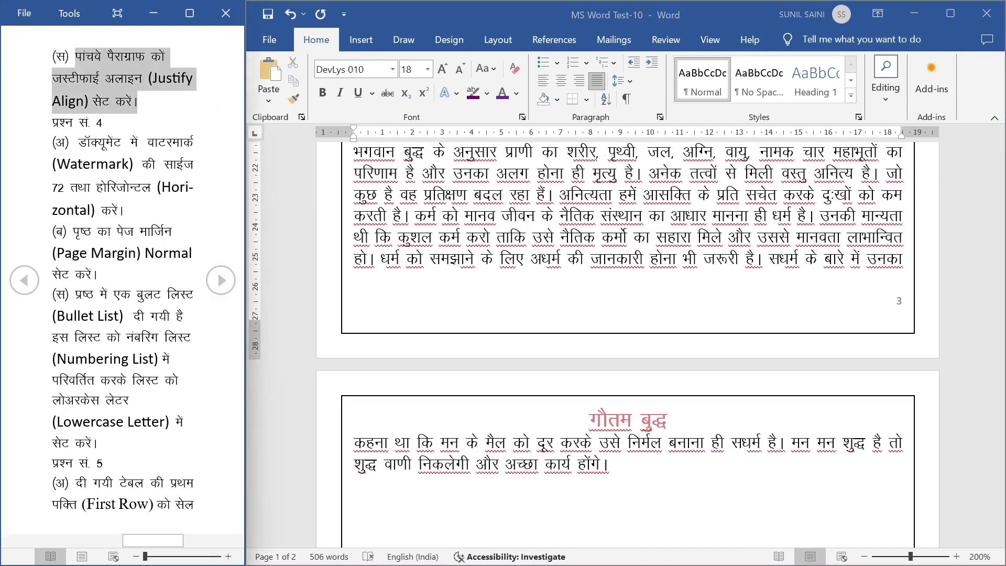
pyautogui.click(163, 207)
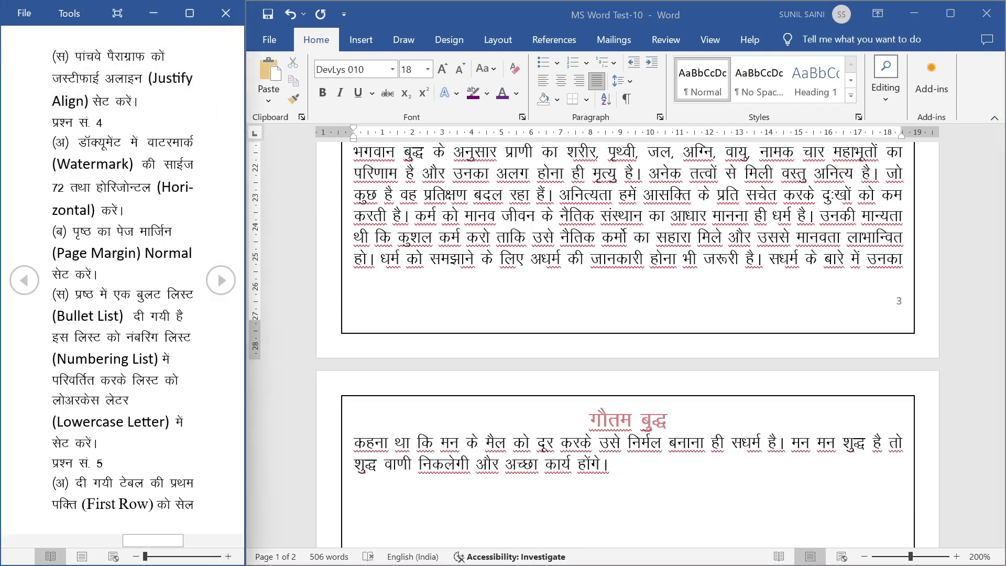
pyautogui.moveTo(78, 142); pyautogui.dragTo(122, 211)
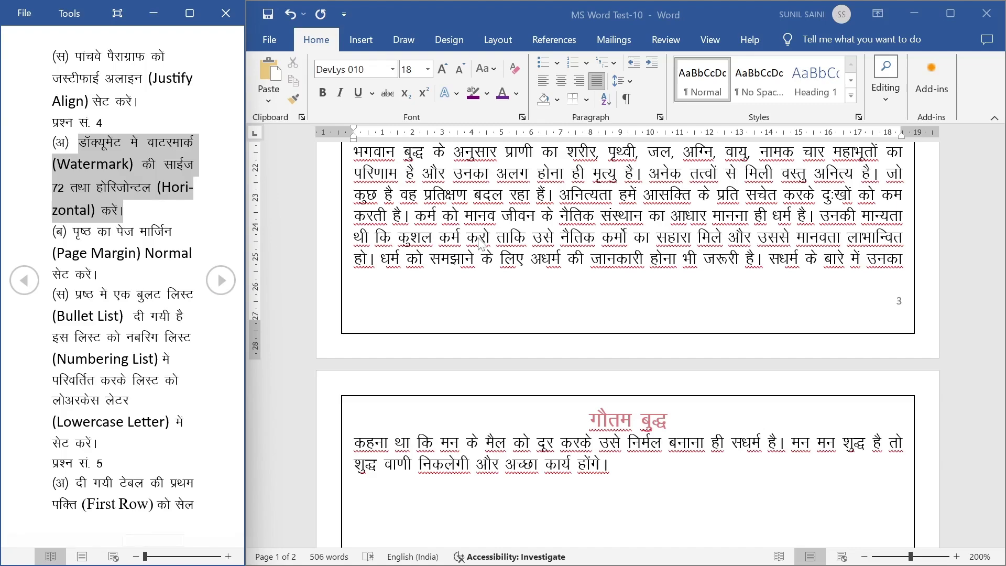
pyautogui.scroll(5, 568, 270)
pyautogui.scroll(1, 568, 269)
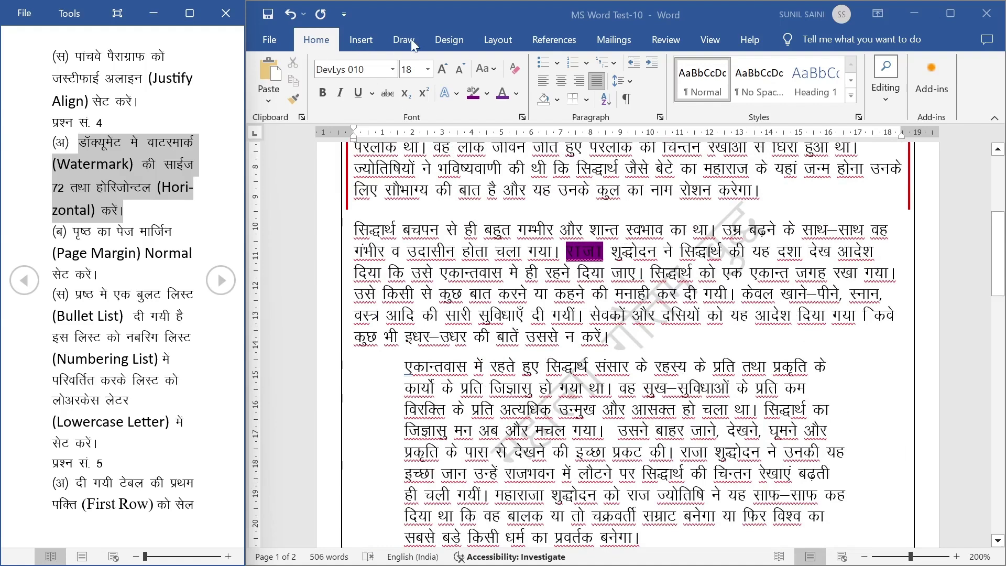
pyautogui.click(446, 40)
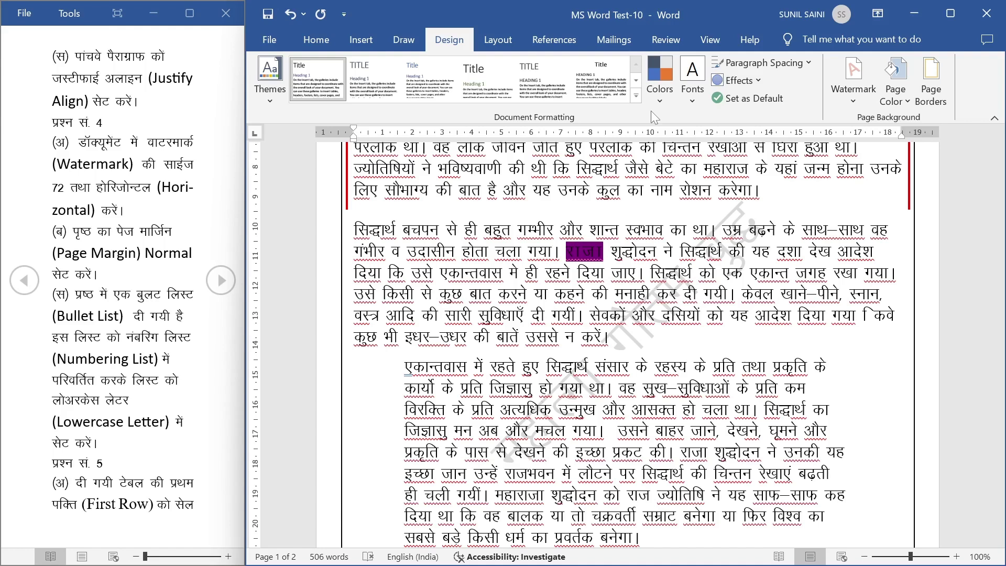
pyautogui.click(847, 99)
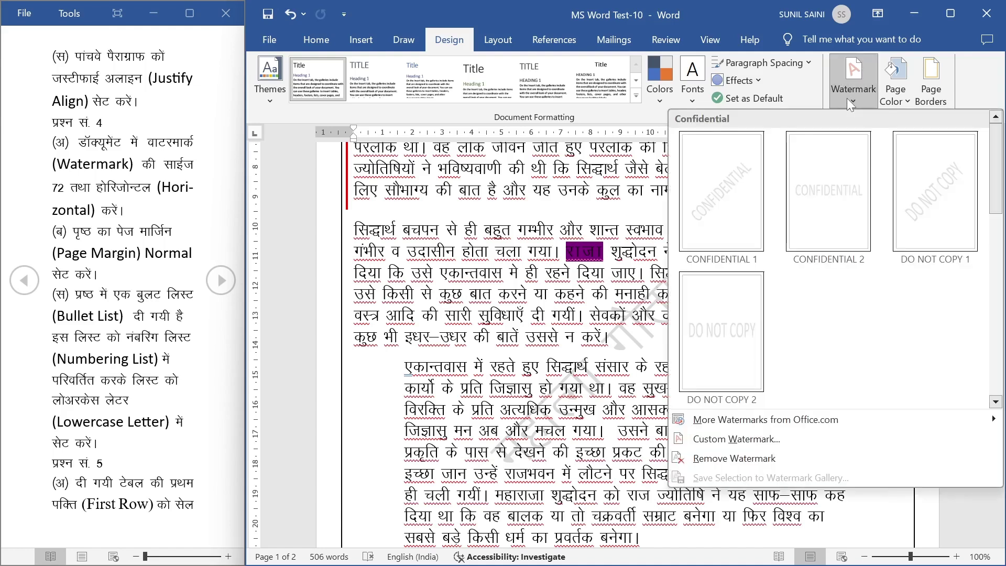
pyautogui.click(740, 440)
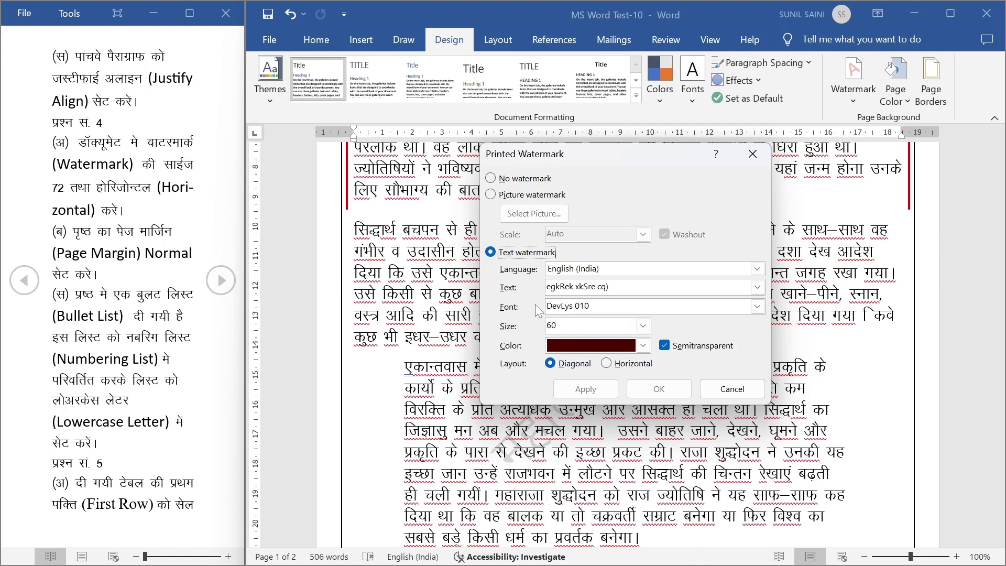
pyautogui.click(643, 326)
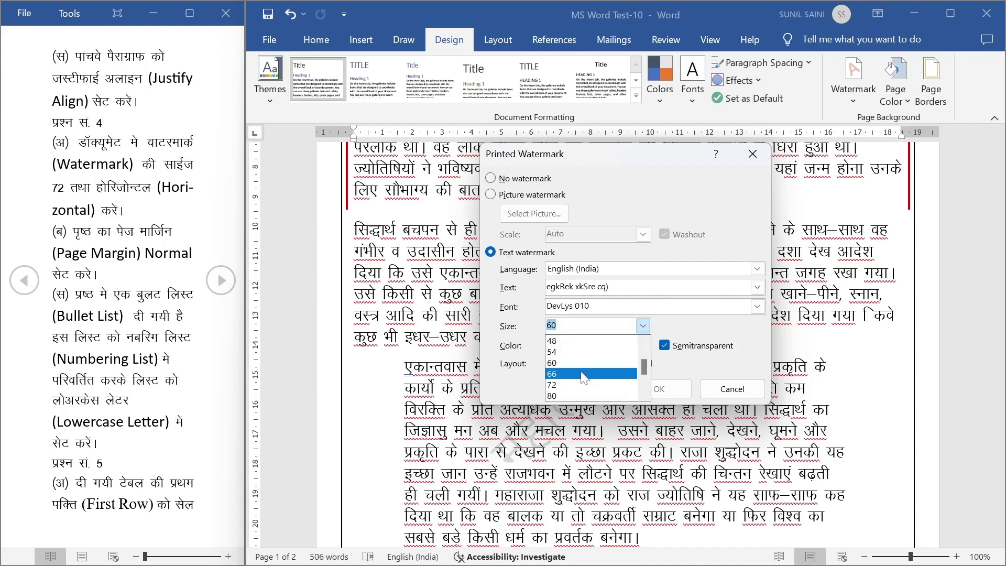
pyautogui.click(563, 385)
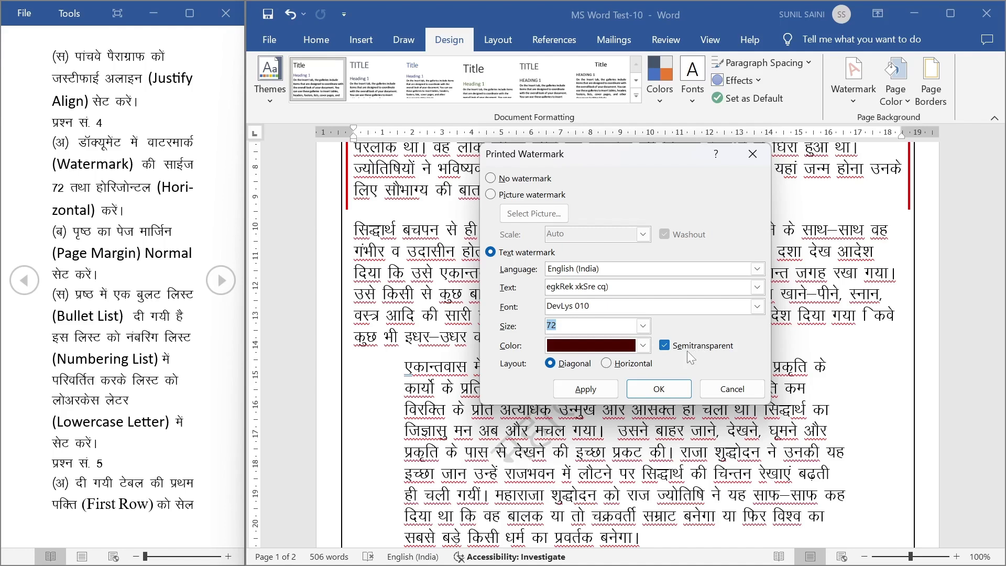
pyautogui.click(606, 364)
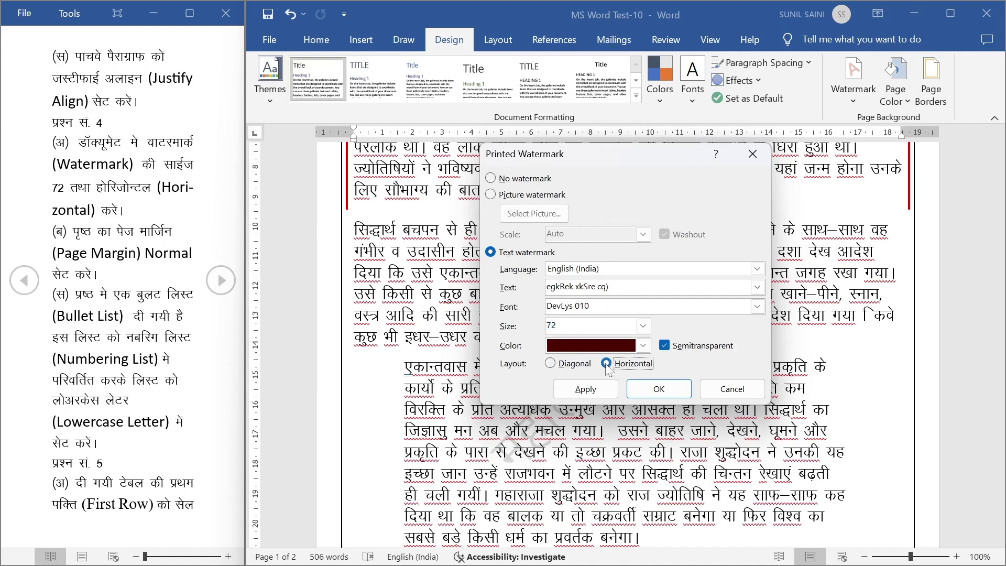
pyautogui.click(587, 393)
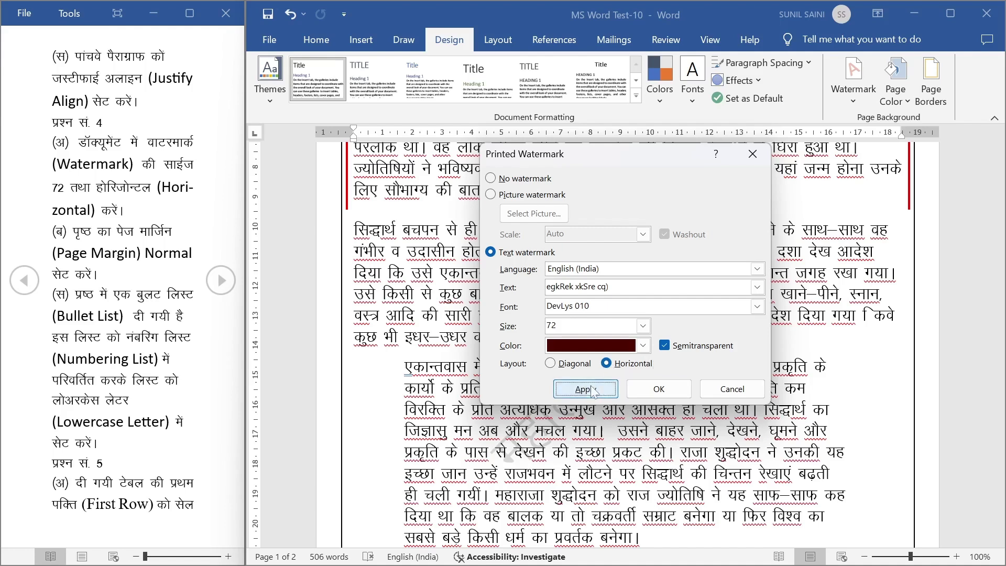
pyautogui.click(722, 394)
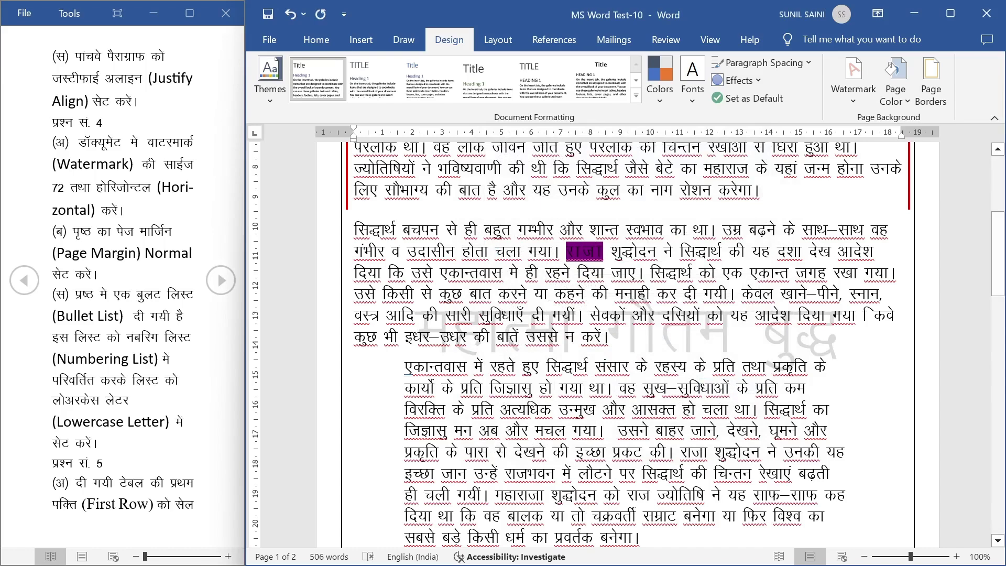
# Check the watermark on both pages of the document and compare it with the watermark task in the instructions
pyautogui.scroll(-15, 627, 346)
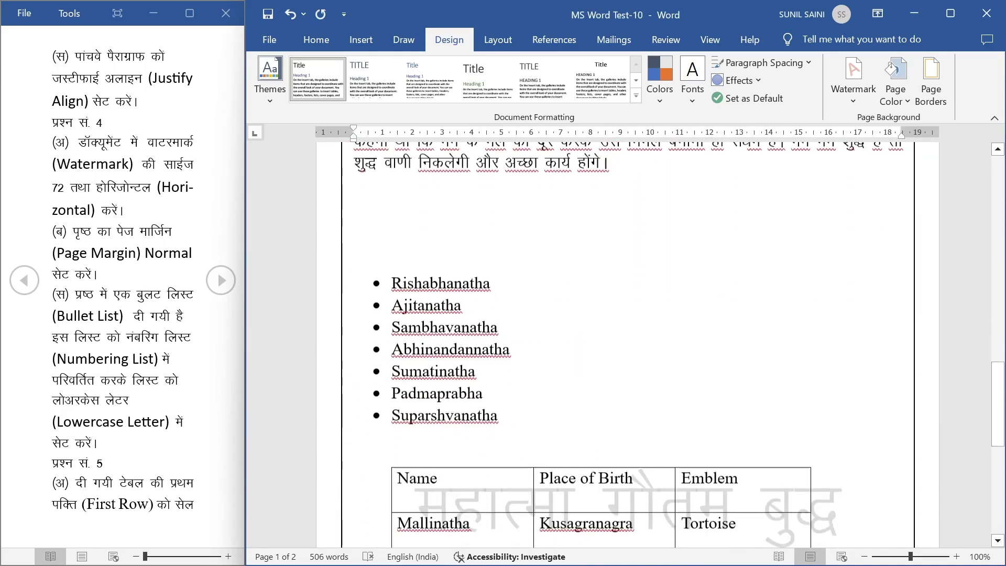
pyautogui.scroll(-3, 628, 346)
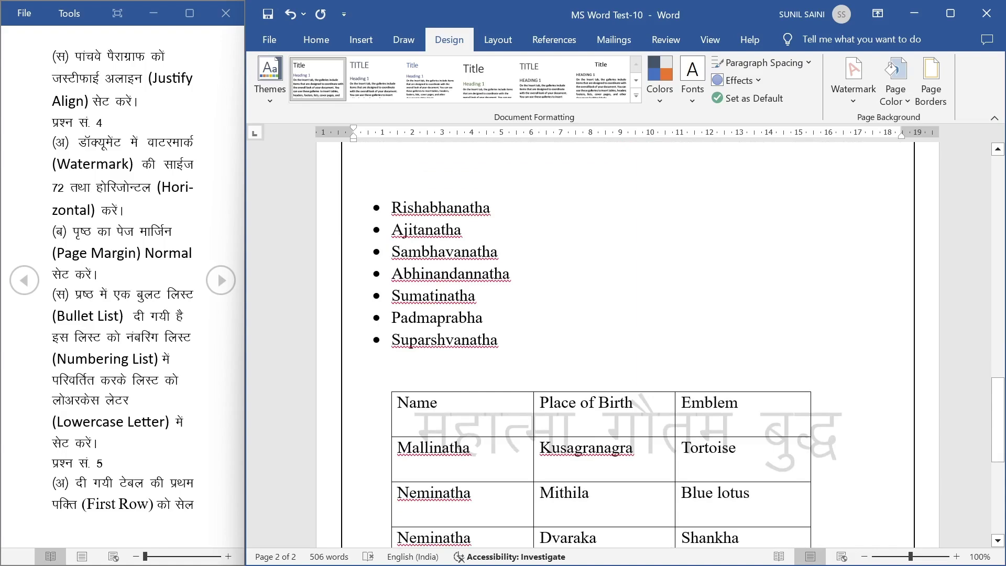
pyautogui.scroll(15, 650, 523)
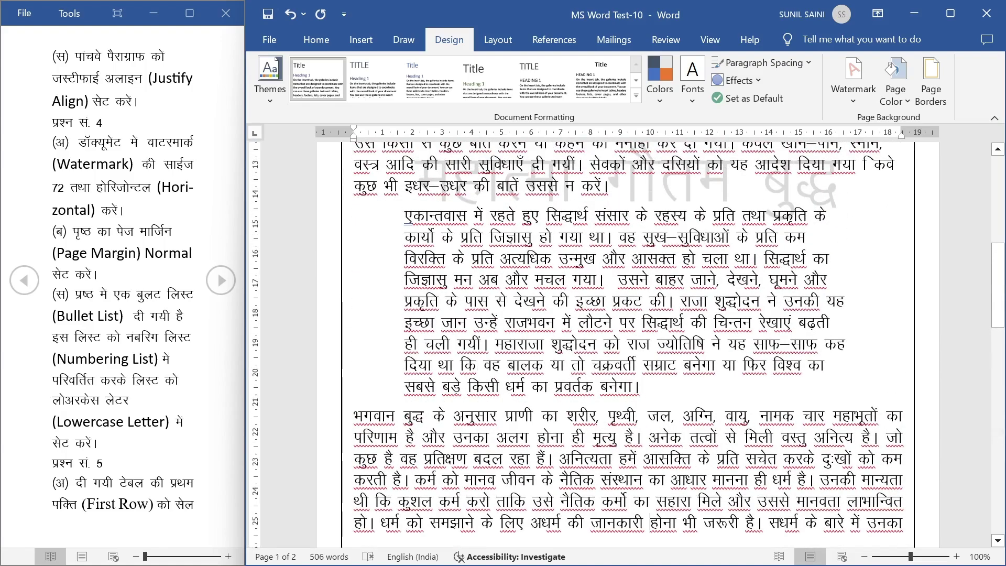
pyautogui.scroll(6, 649, 523)
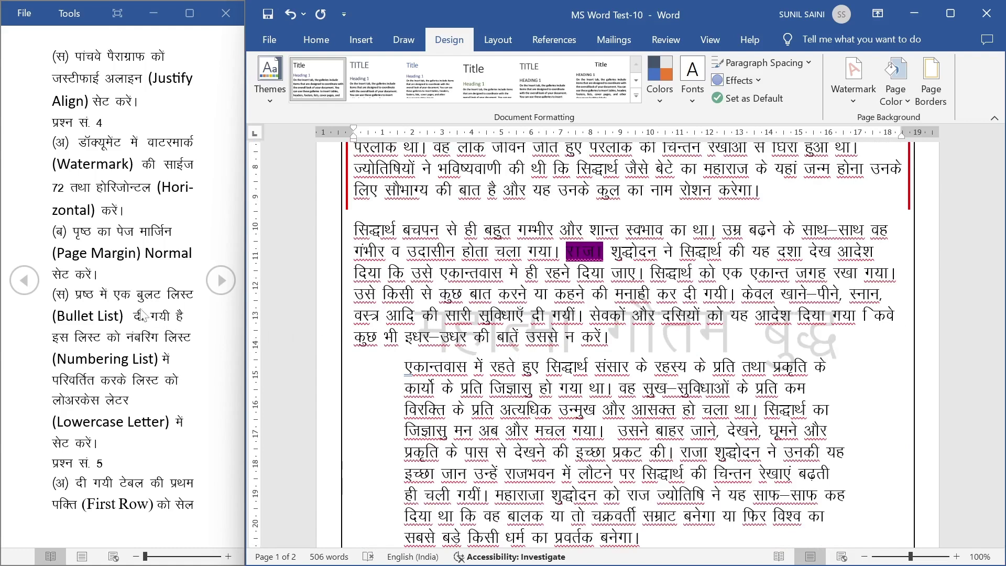
pyautogui.moveTo(78, 142); pyautogui.dragTo(124, 210)
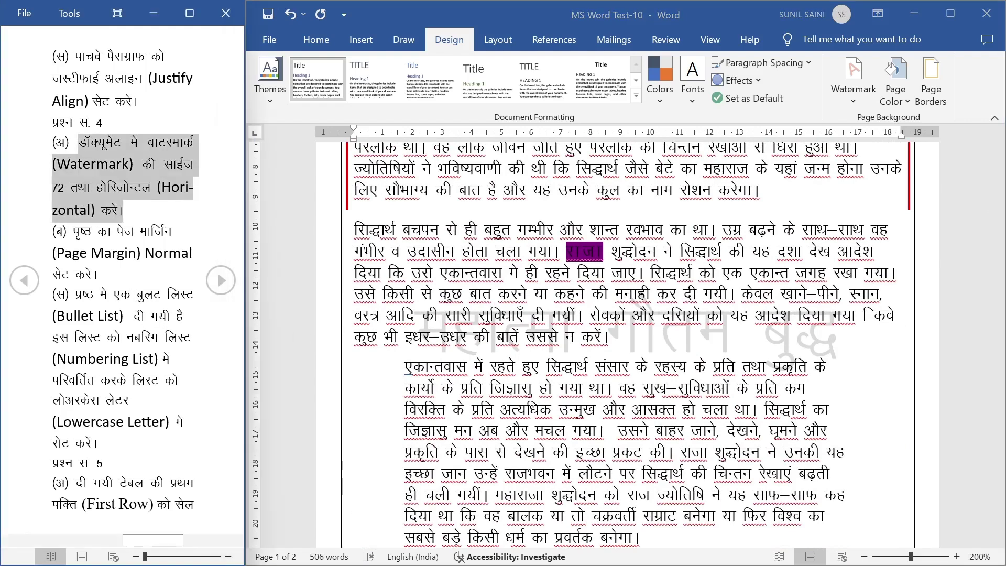
# Apply the Normal page margin preset, 2.54 cm on all sides, as the page margin task requires
pyautogui.moveTo(72, 231); pyautogui.dragTo(97, 277)
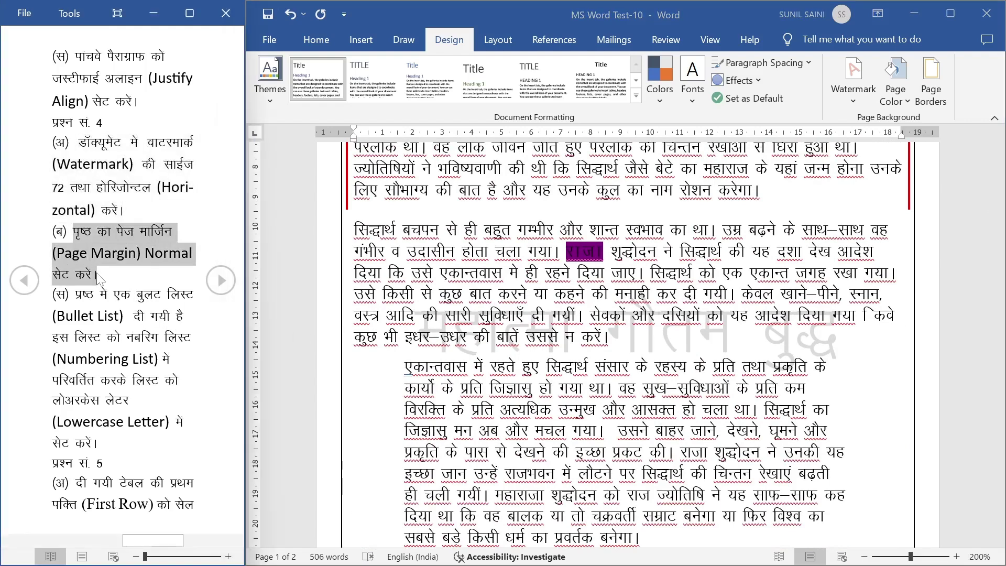
pyautogui.click(511, 40)
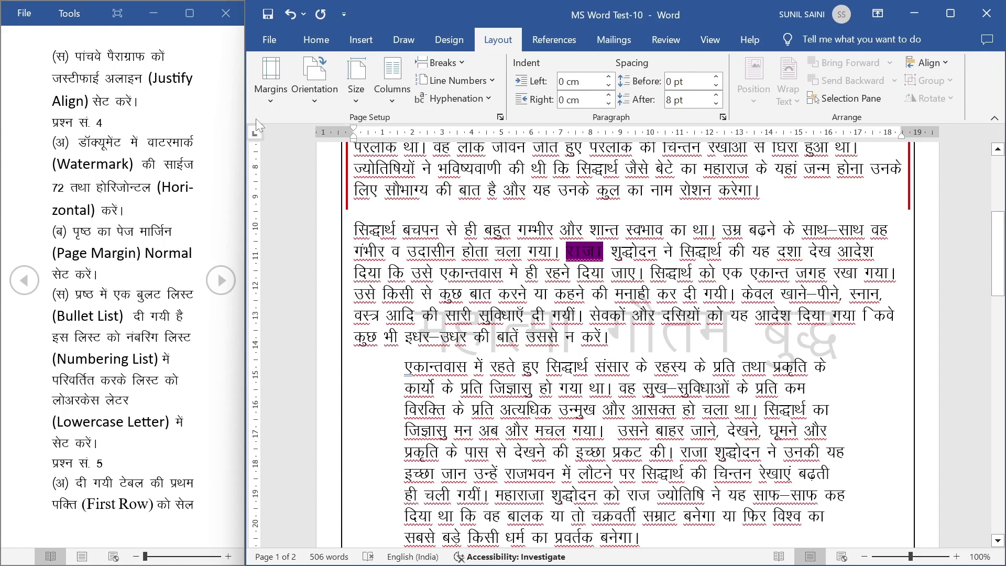
pyautogui.click(266, 102)
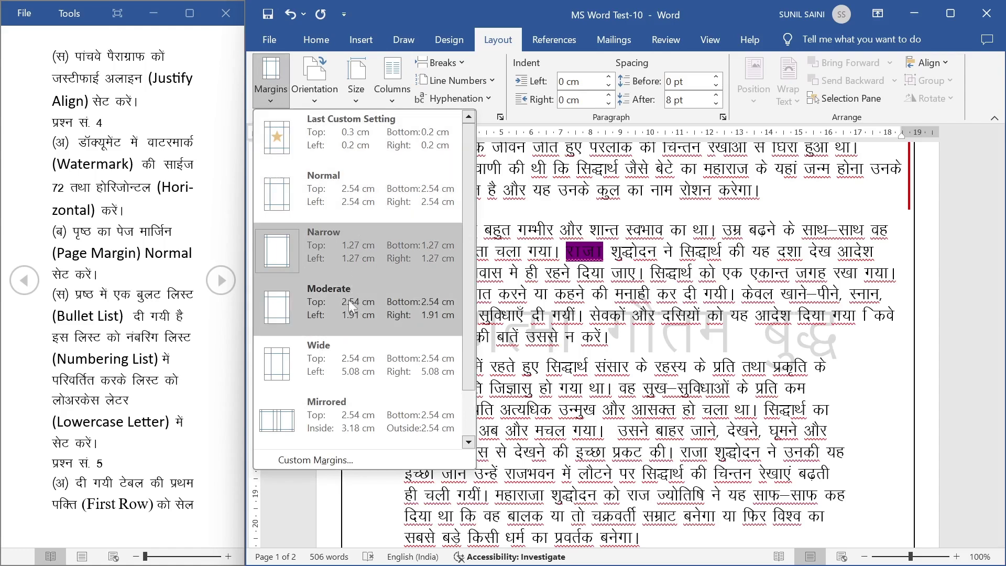
pyautogui.scroll(-1, 346, 402)
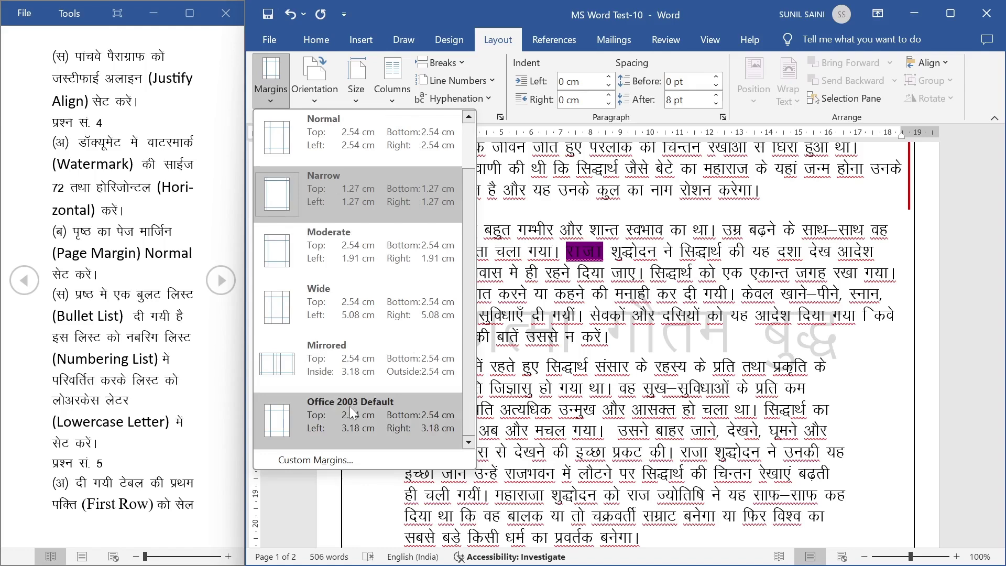
pyautogui.click(317, 458)
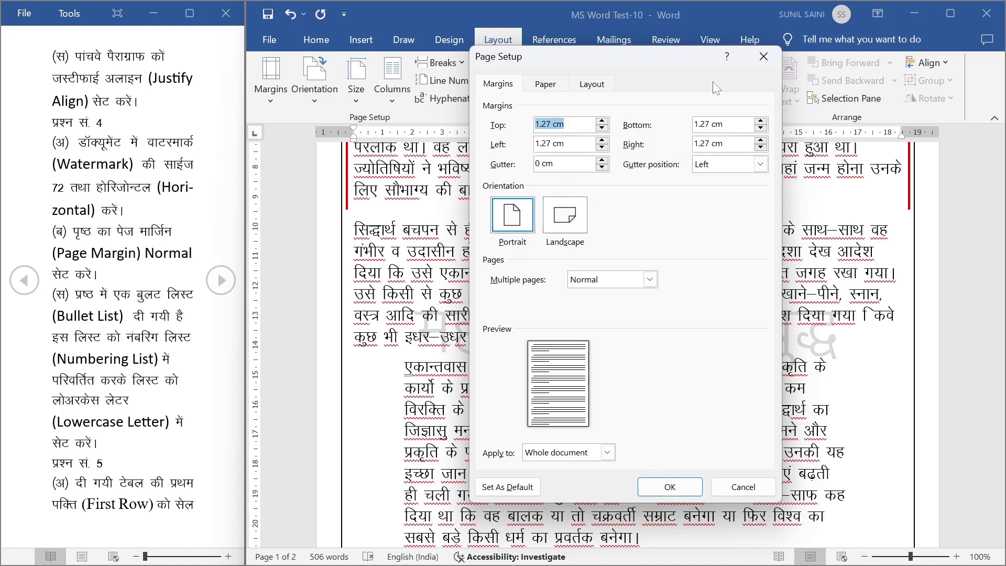
pyautogui.click(767, 55)
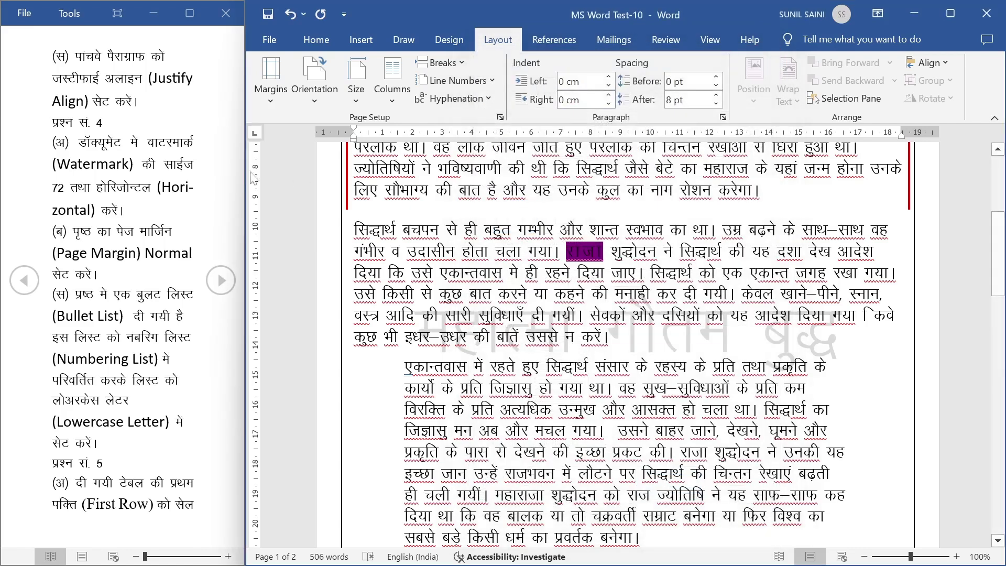
pyautogui.click(258, 101)
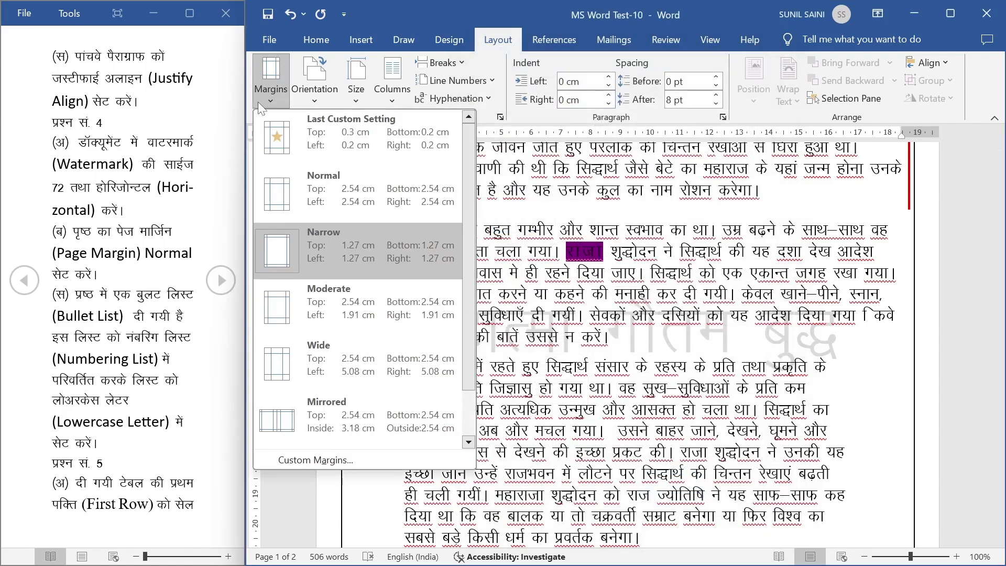
pyautogui.click(316, 209)
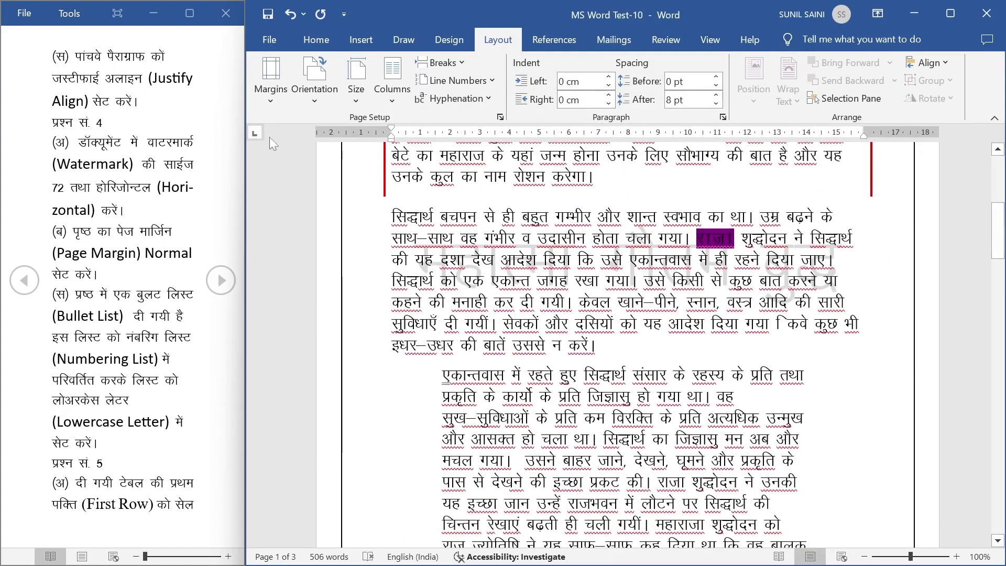
pyautogui.click(265, 101)
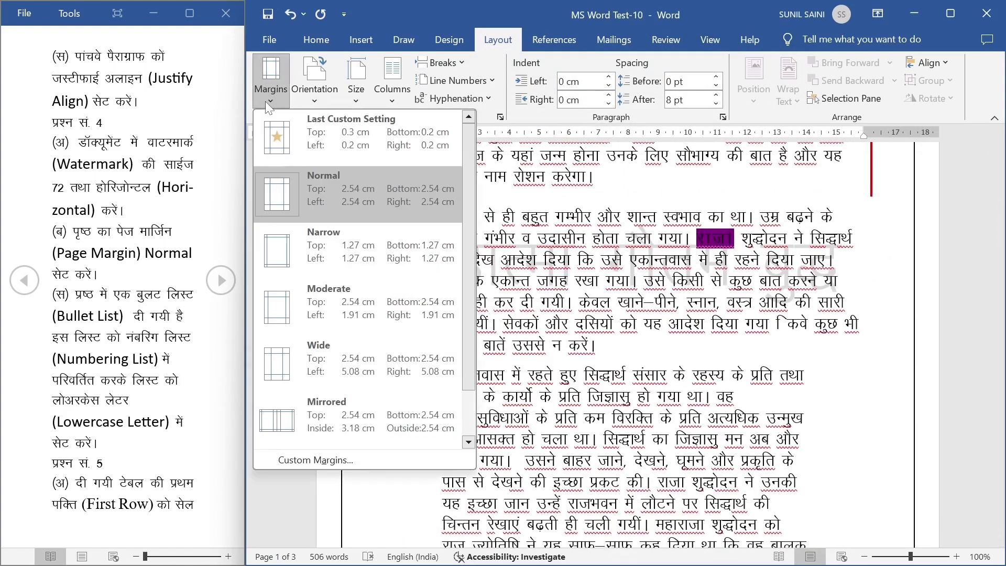
pyautogui.click(266, 102)
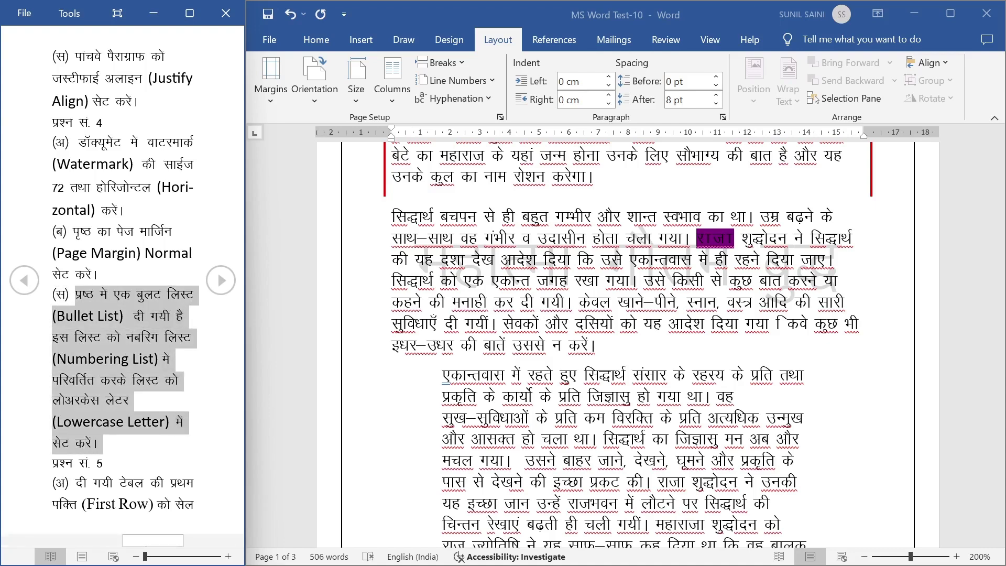
# Convert the bulleted list from Rishabhanatha to Suparshvanatha into a lowercase letter numbered list (a., b., c.)
pyautogui.scroll(-10, 595, 406)
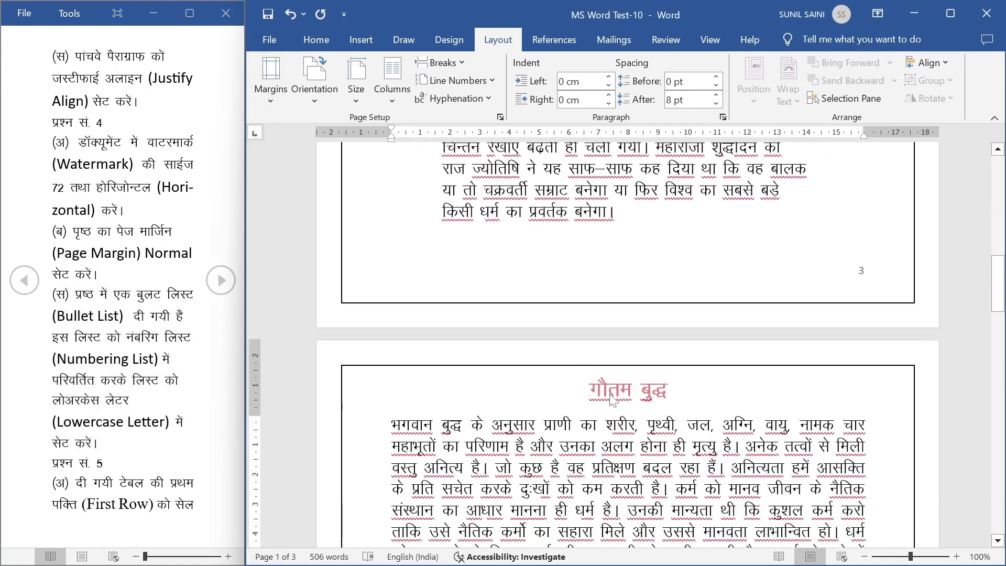
pyautogui.scroll(-8, 646, 412)
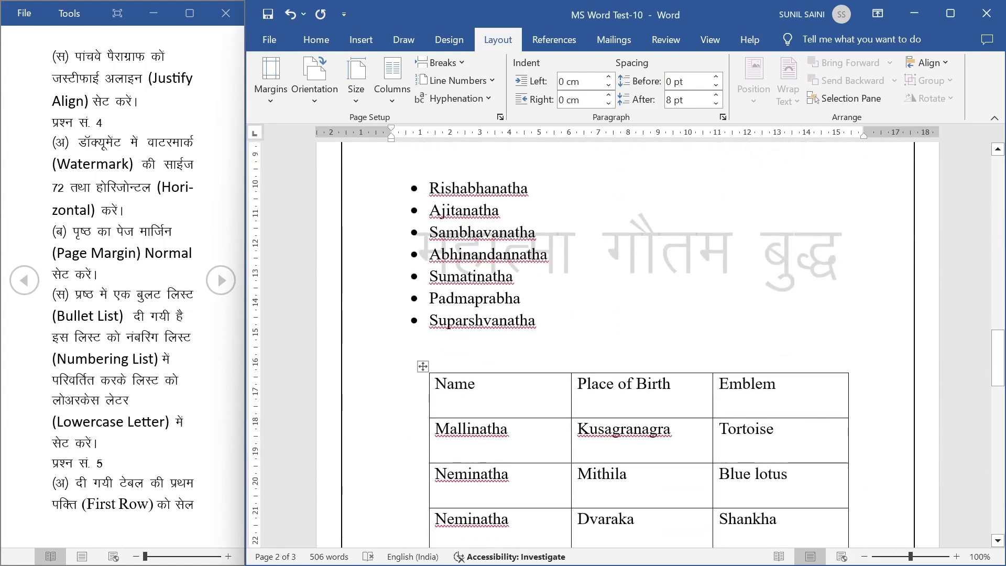
pyautogui.moveTo(536, 320); pyautogui.dragTo(429, 188)
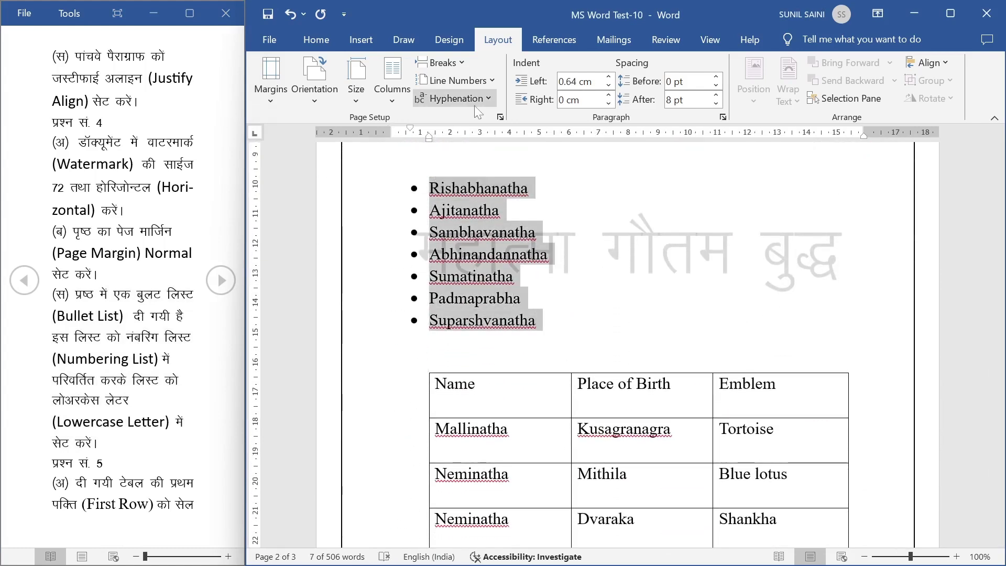
pyautogui.click(318, 39)
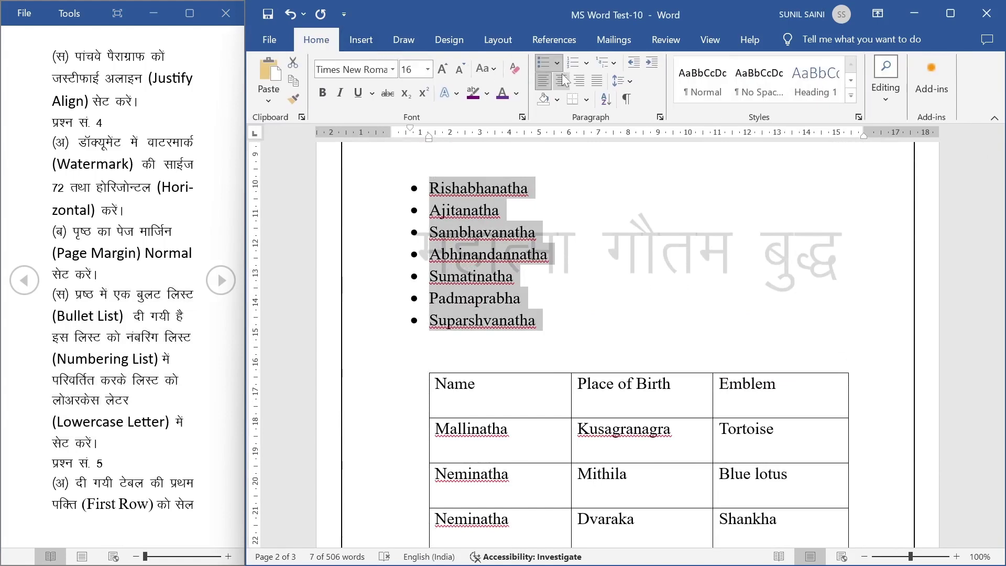
pyautogui.click(586, 64)
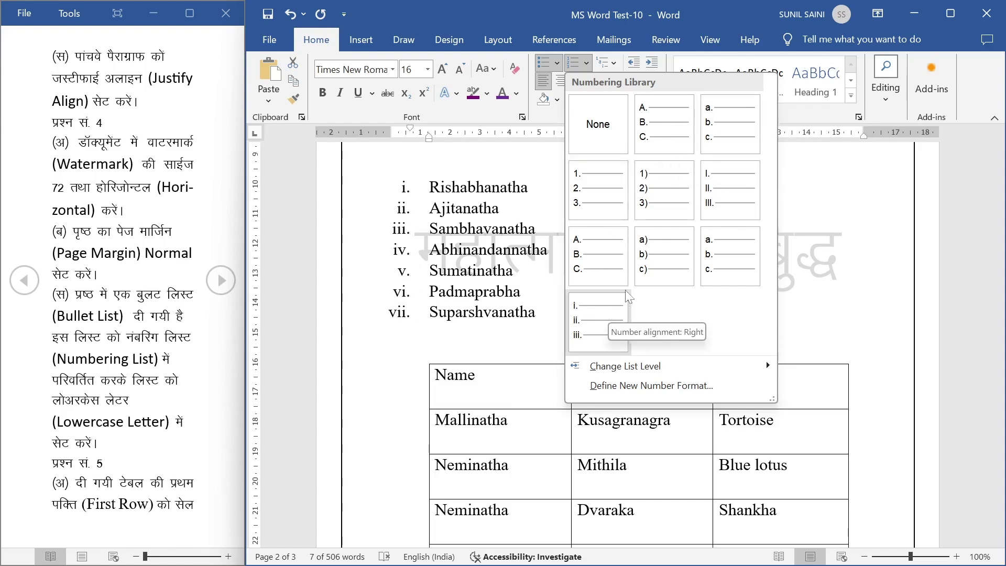
pyautogui.click(730, 124)
pyautogui.click(591, 315)
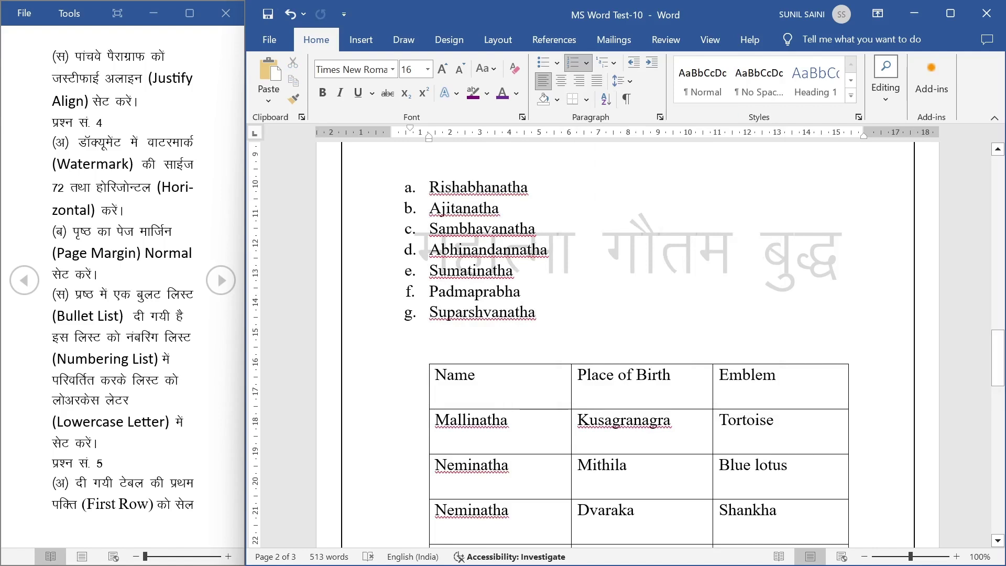
pyautogui.tripleClick(108, 435)
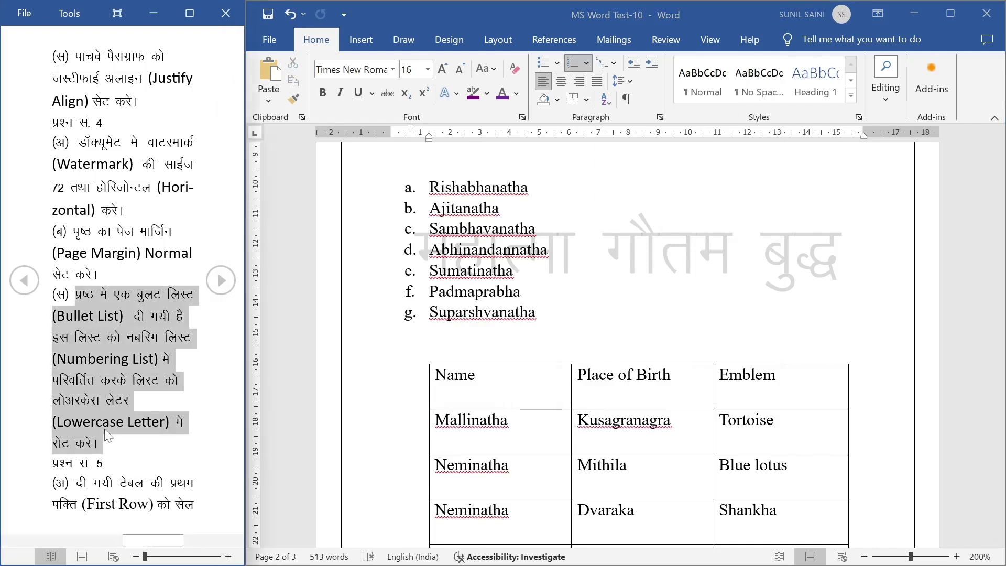
pyautogui.click(137, 444)
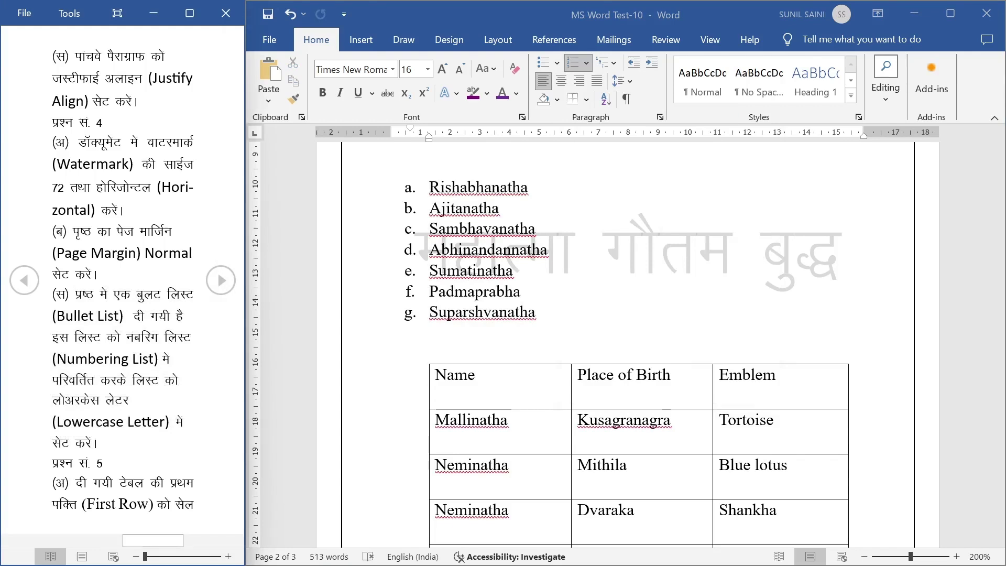
# Read the first-row cell color task in the instructions and select the first row of the table in MS Word Test-10
pyautogui.moveTo(76, 485); pyautogui.dragTo(196, 505)
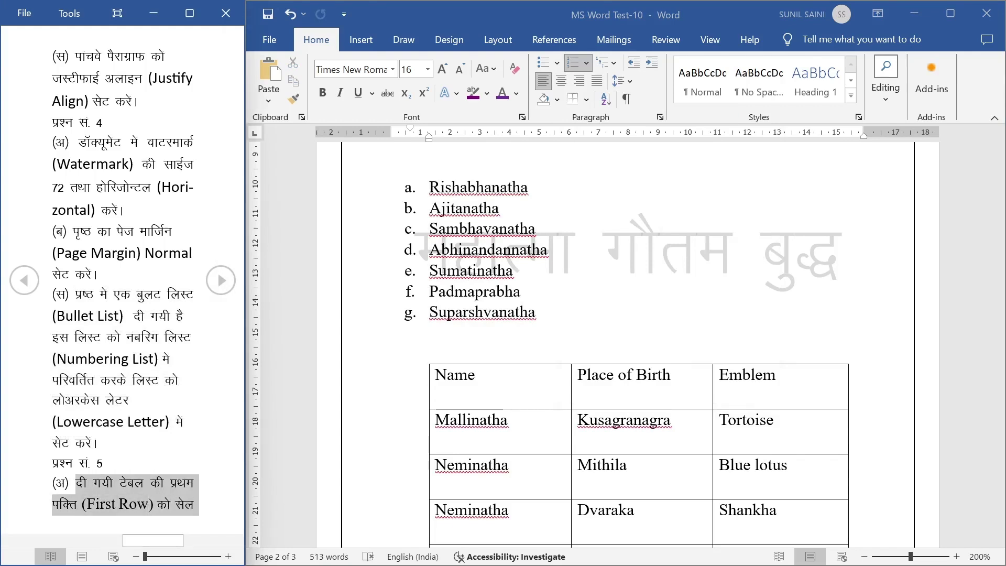
pyautogui.click(222, 281)
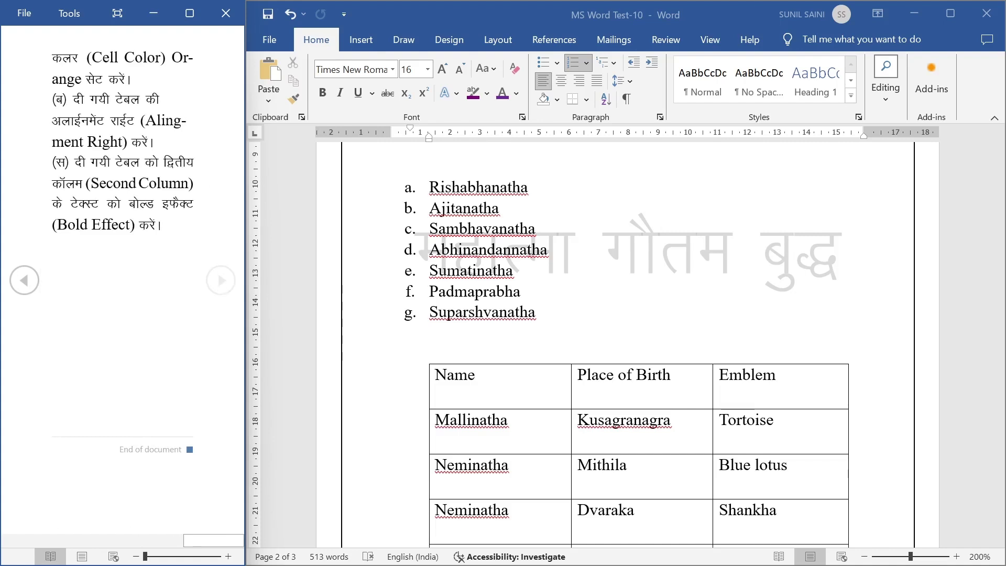
pyautogui.moveTo(50, 57); pyautogui.dragTo(139, 80)
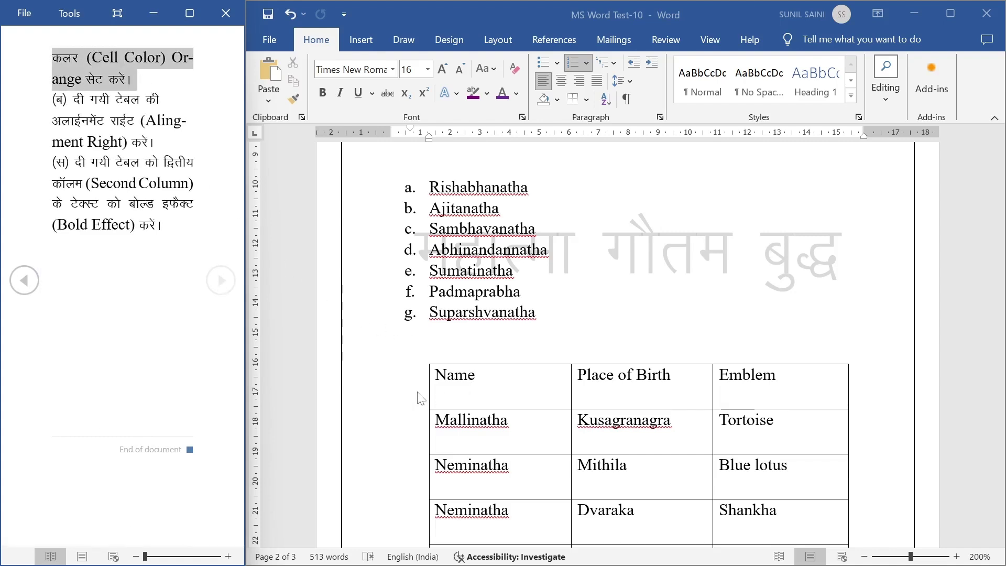
pyautogui.click(537, 316)
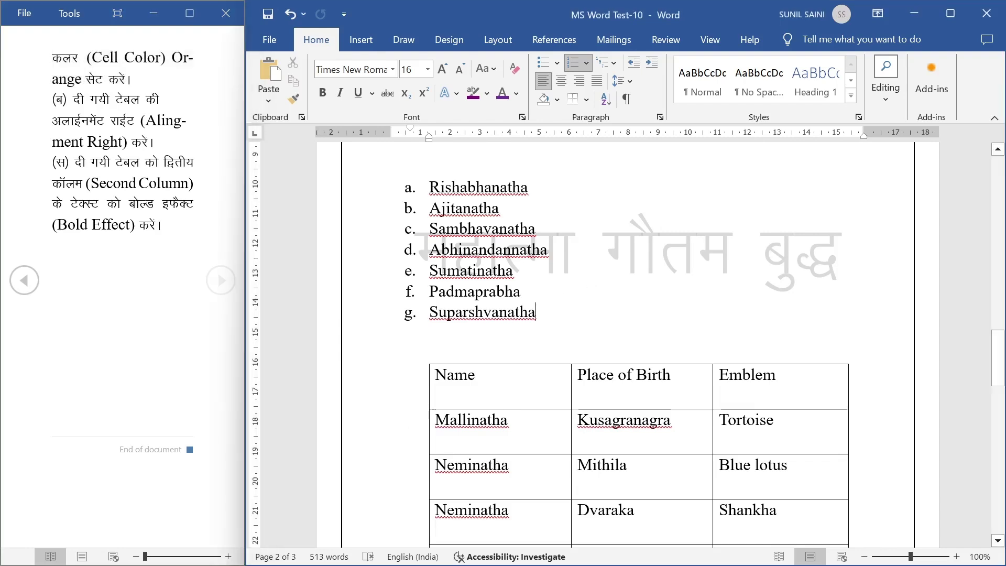
pyautogui.click(390, 403)
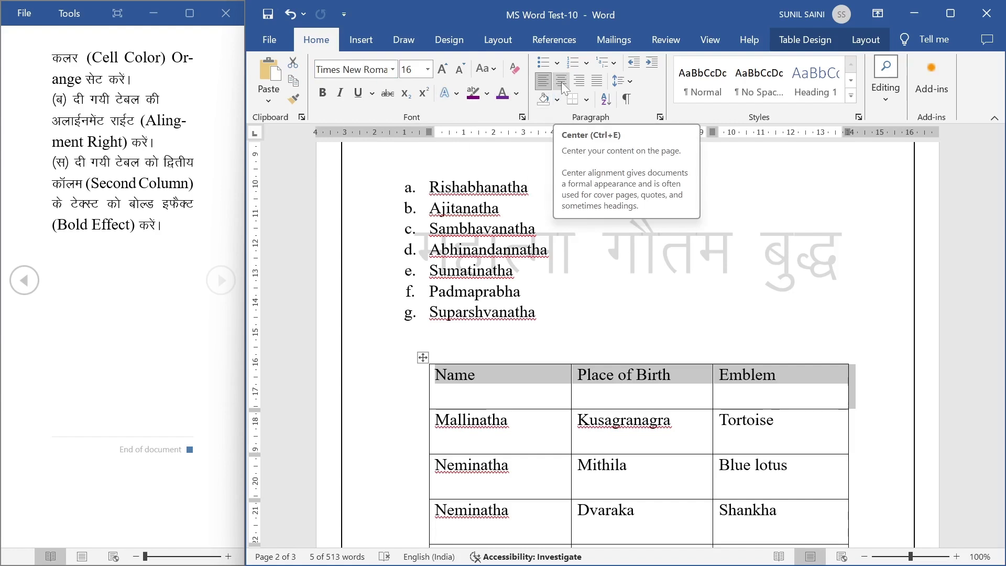
# Try center and right alignment on the text of the table's first row, and return it to left alignment
pyautogui.click(563, 84)
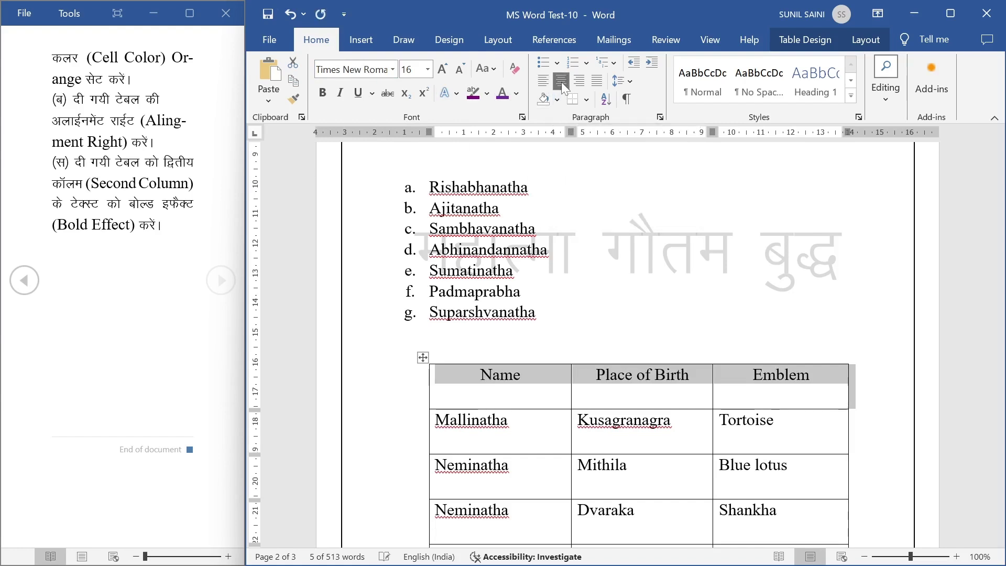
pyautogui.click(580, 83)
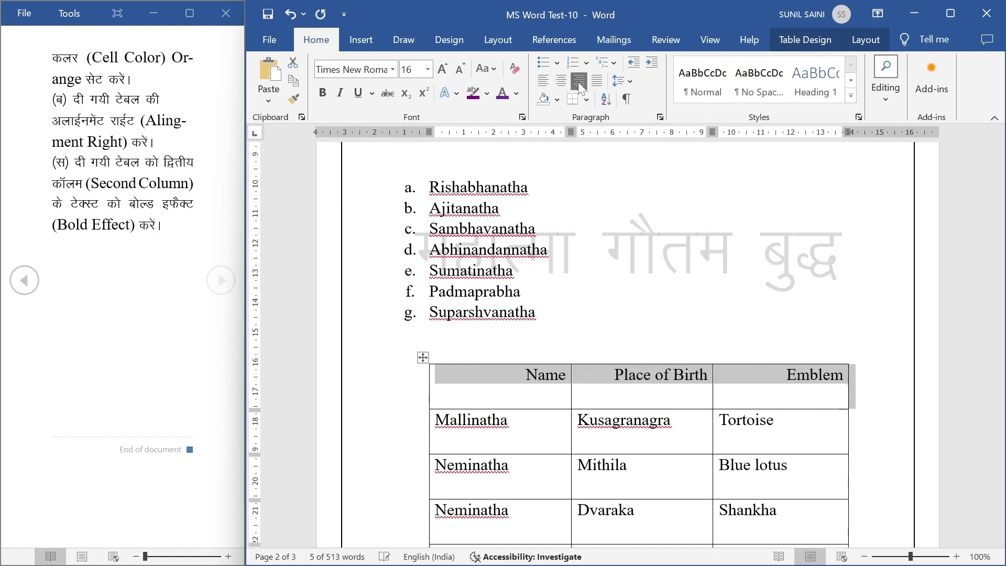
pyautogui.click(544, 82)
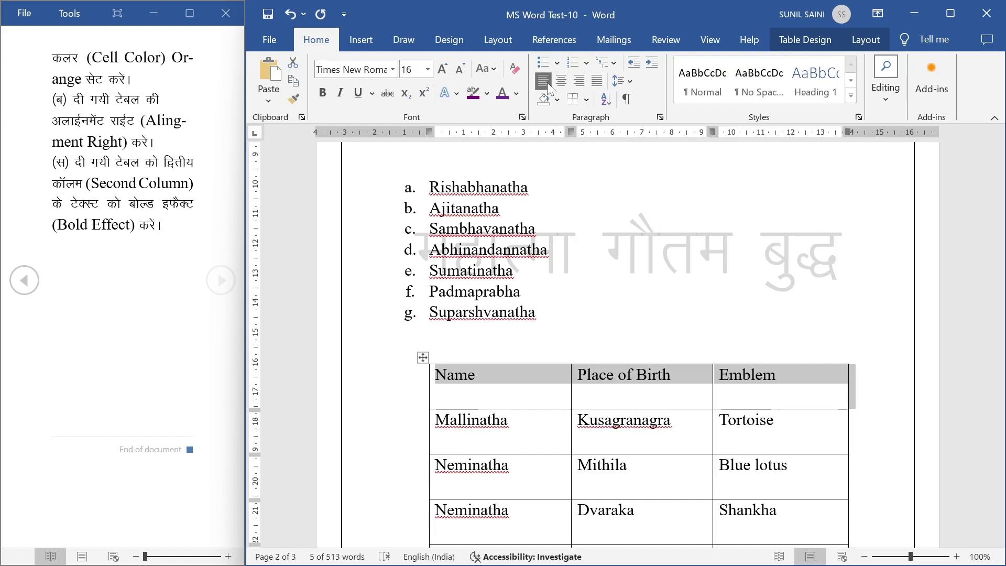
# Try the font size, font, bold and italic settings on the first row, keeping it regular Times New Roman at size 16
pyautogui.click(432, 73)
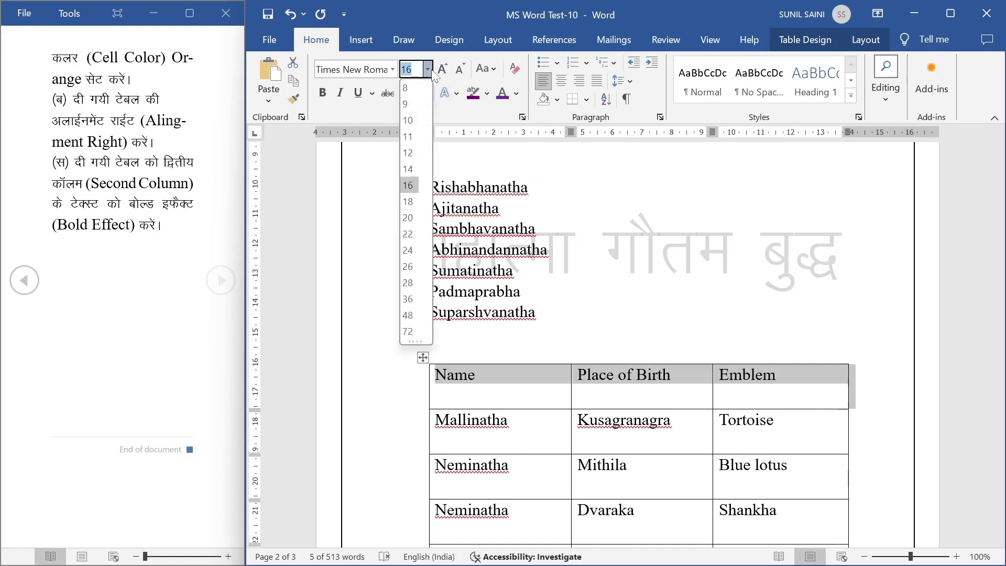
pyautogui.click(407, 187)
pyautogui.click(392, 69)
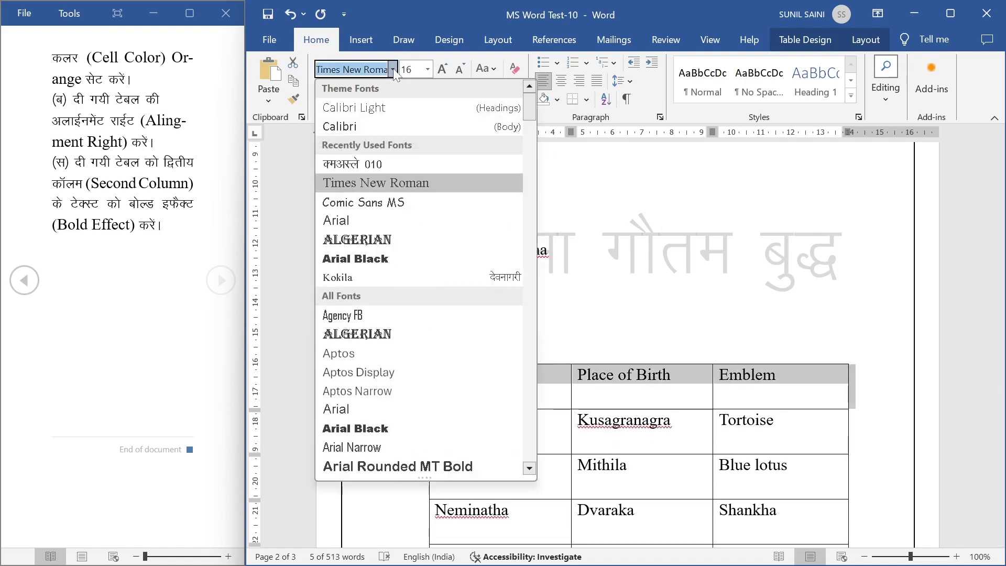
pyautogui.click(392, 69)
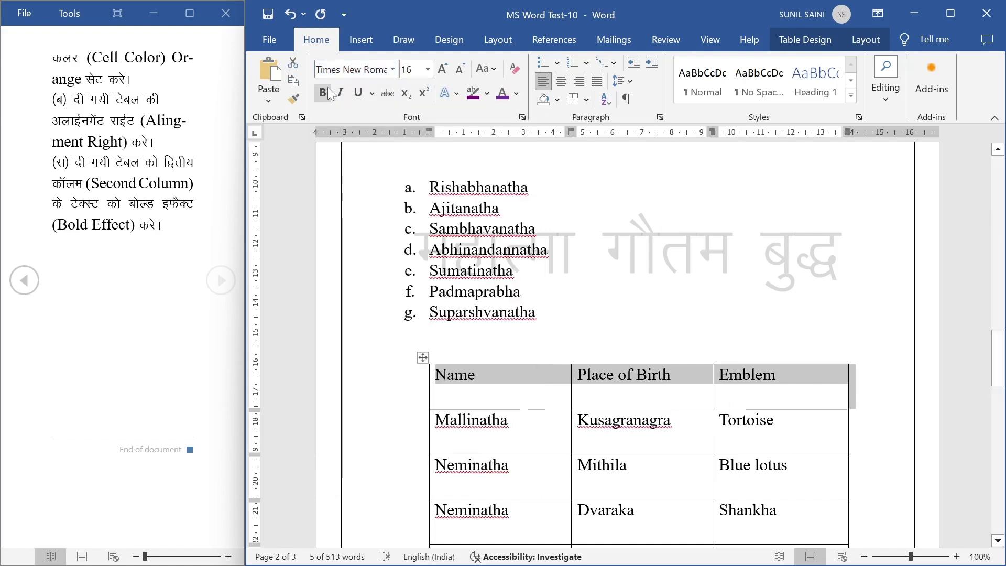
pyautogui.click(328, 93)
pyautogui.click(328, 94)
pyautogui.click(336, 96)
pyautogui.click(336, 96)
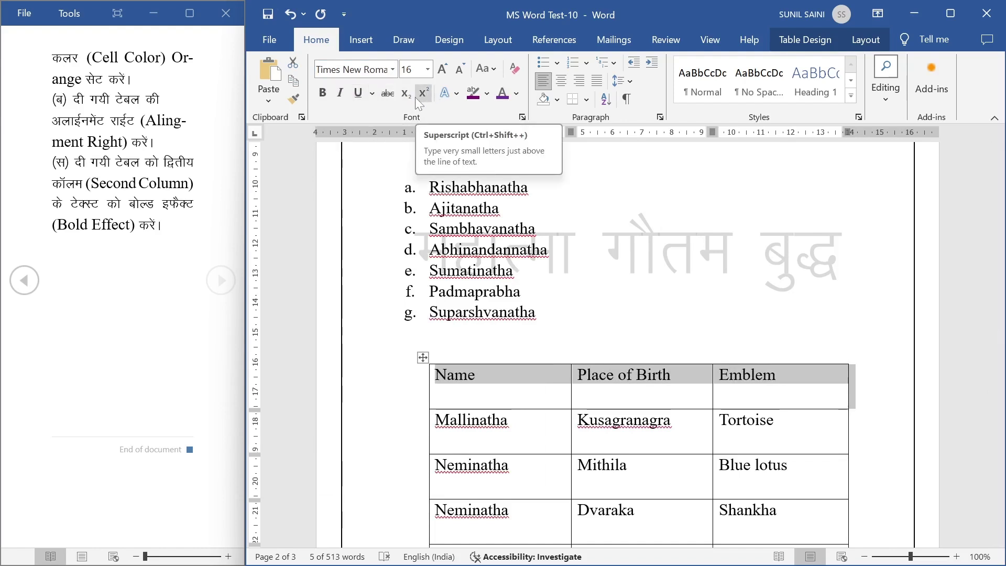
# Look through the text highlight, font color and shading choices for the first row, leaving the highlight at No Color
pyautogui.click(491, 94)
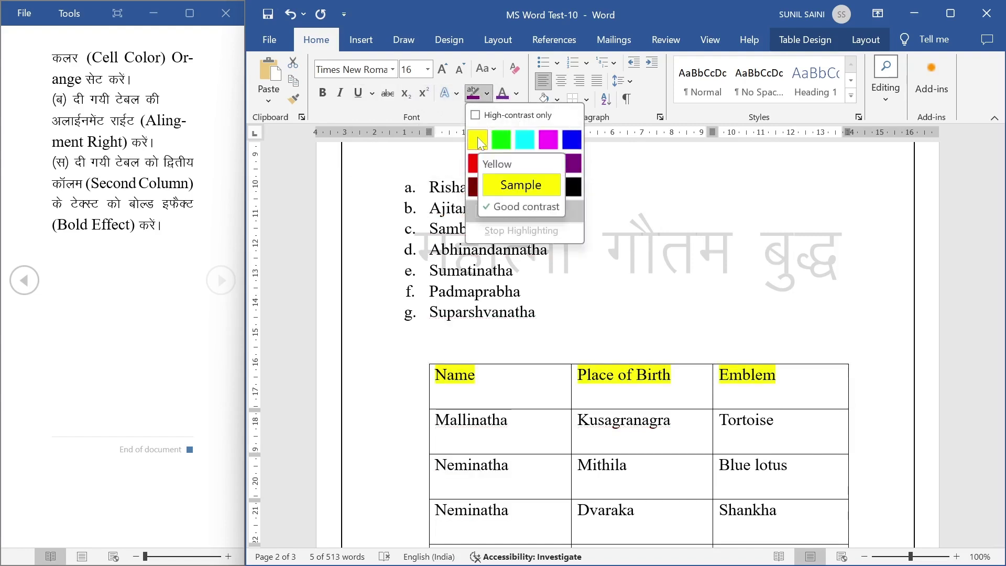
pyautogui.click(498, 210)
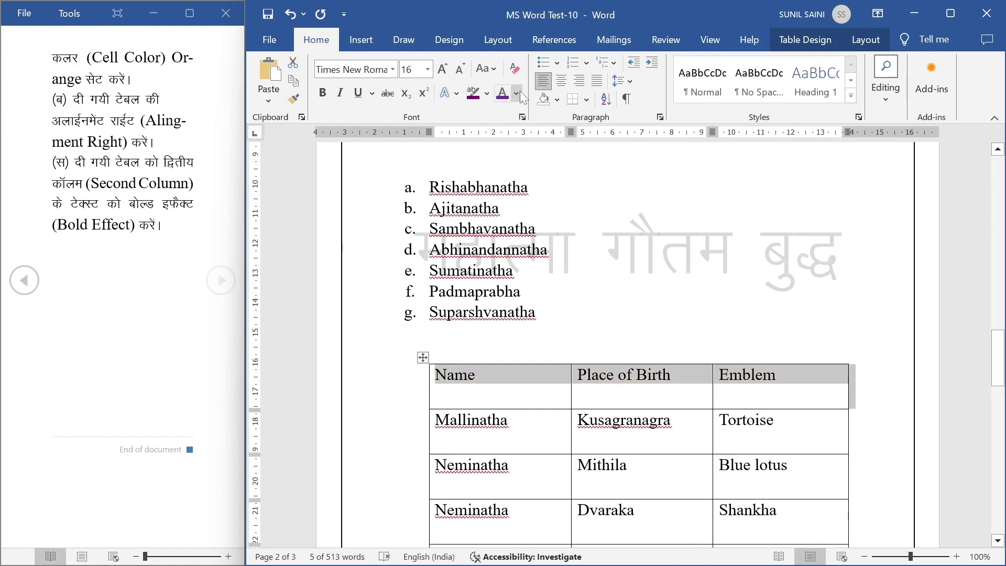
pyautogui.click(517, 94)
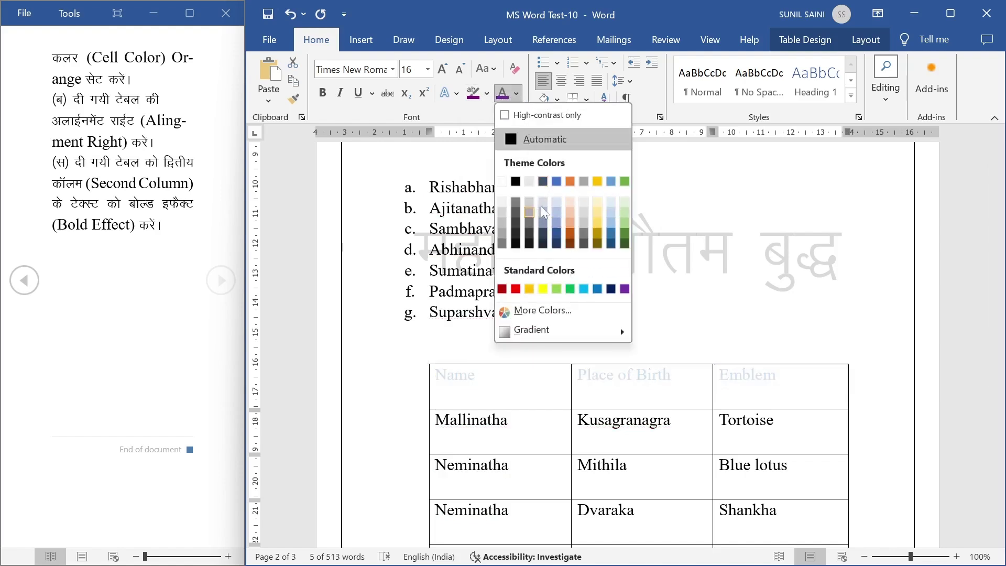
pyautogui.click(517, 98)
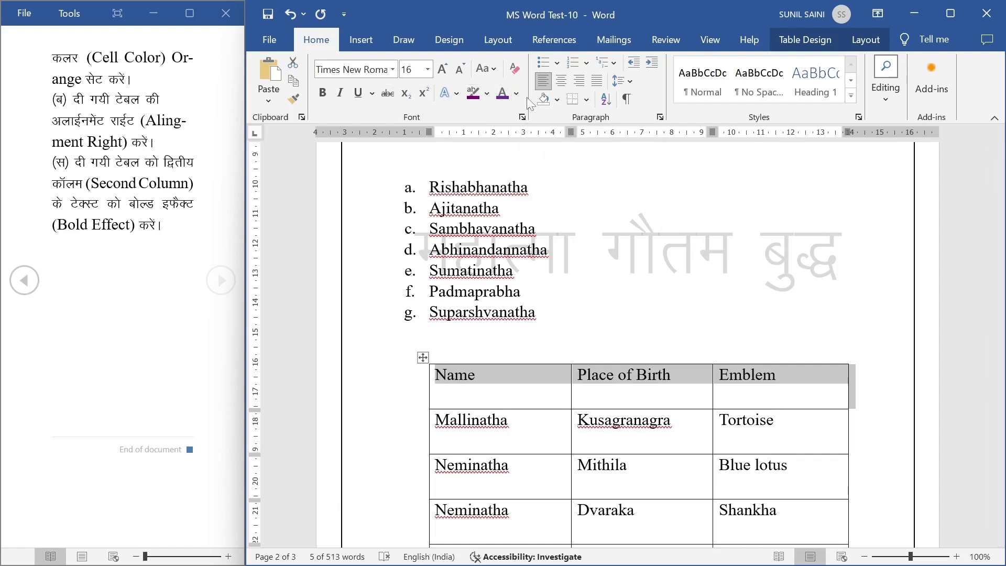
pyautogui.click(557, 101)
pyautogui.click(555, 100)
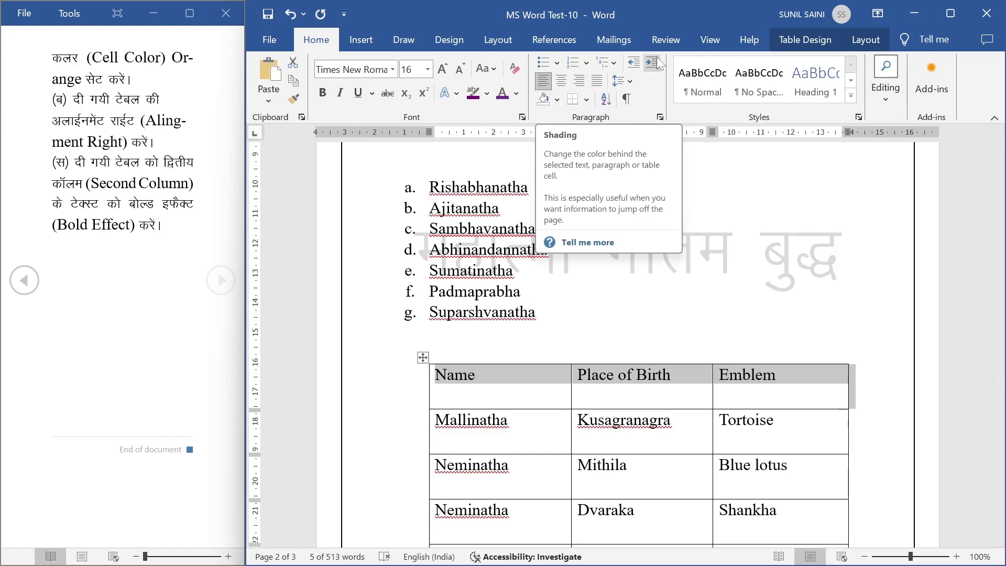
# Shade the cells of the table's first row with the standard color Orange
pyautogui.click(822, 42)
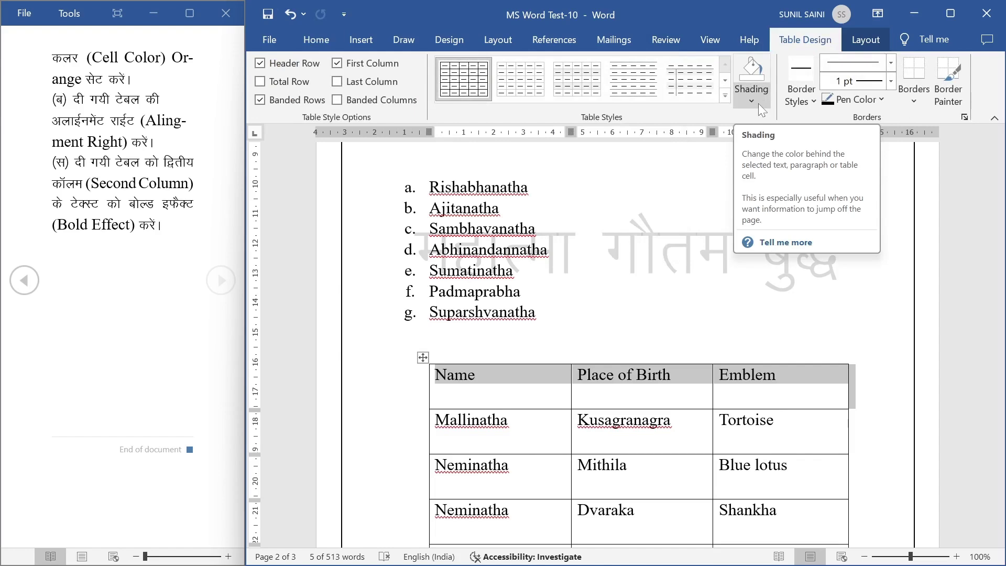
pyautogui.click(759, 103)
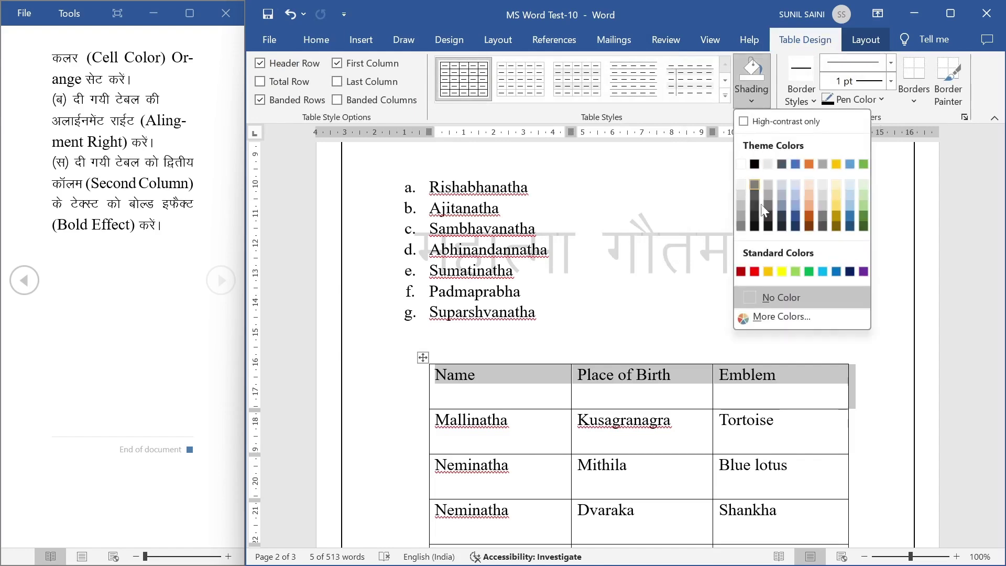
pyautogui.click(768, 271)
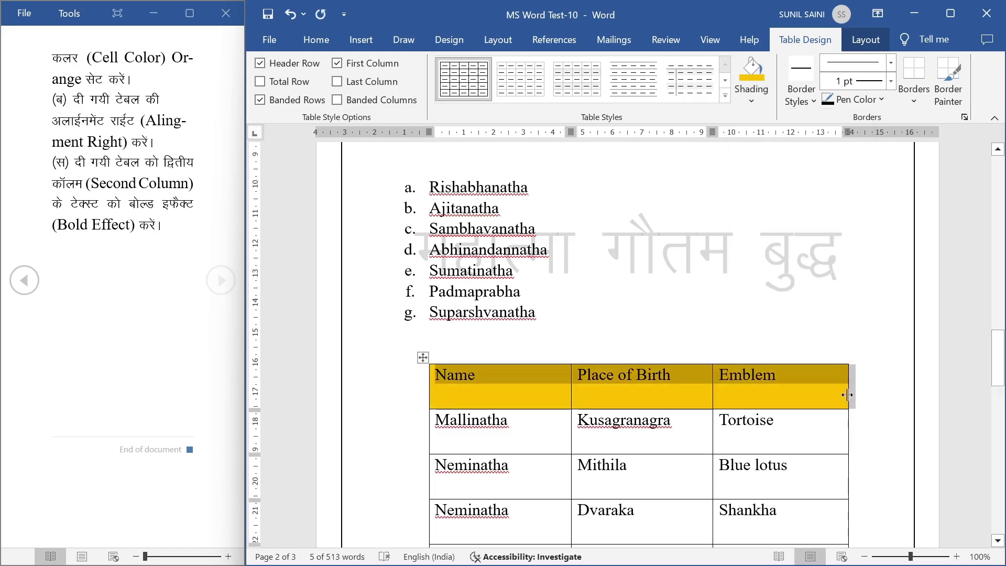
pyautogui.click(884, 409)
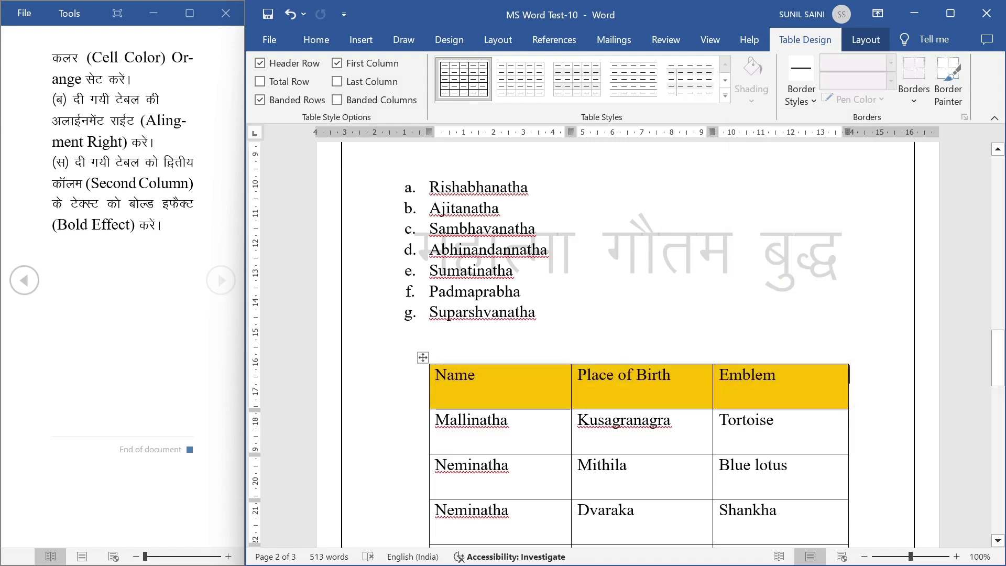
# Read the table alignment task in the instructions, and try out selecting the whole table and its first row
pyautogui.click(120, 112)
pyautogui.moveTo(73, 100); pyautogui.dragTo(153, 142)
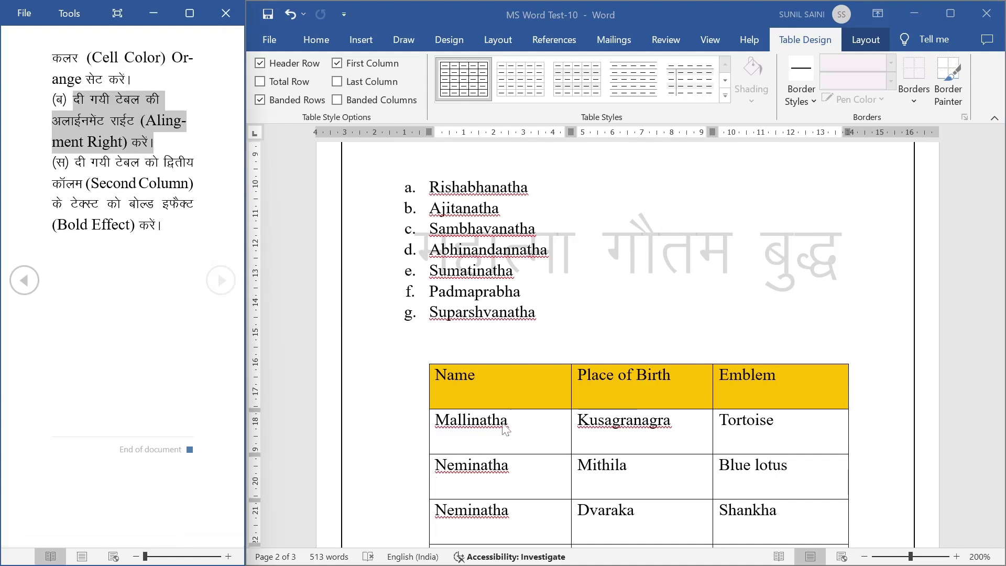
pyautogui.hotkey('alt', 'Tab')
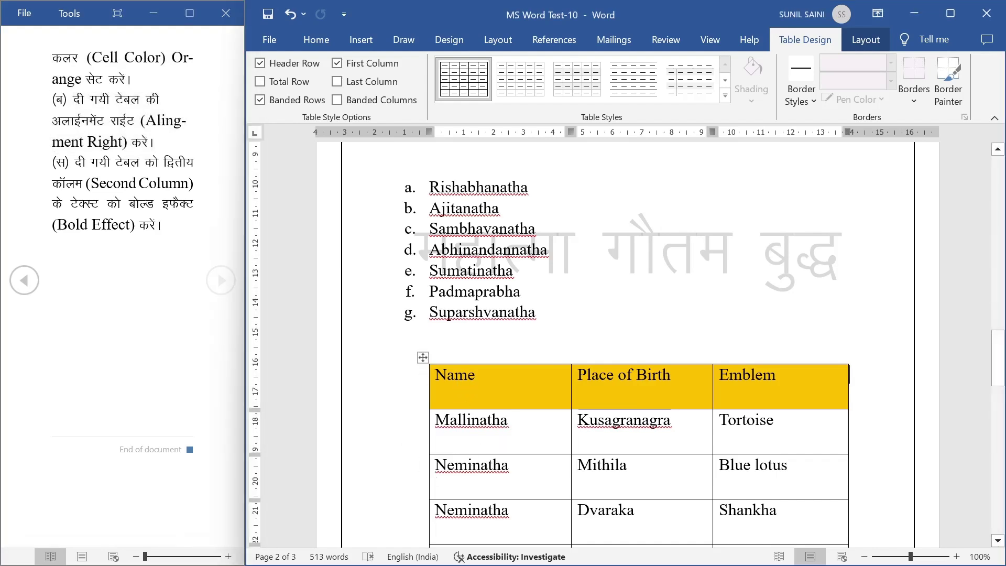
pyautogui.click(420, 357)
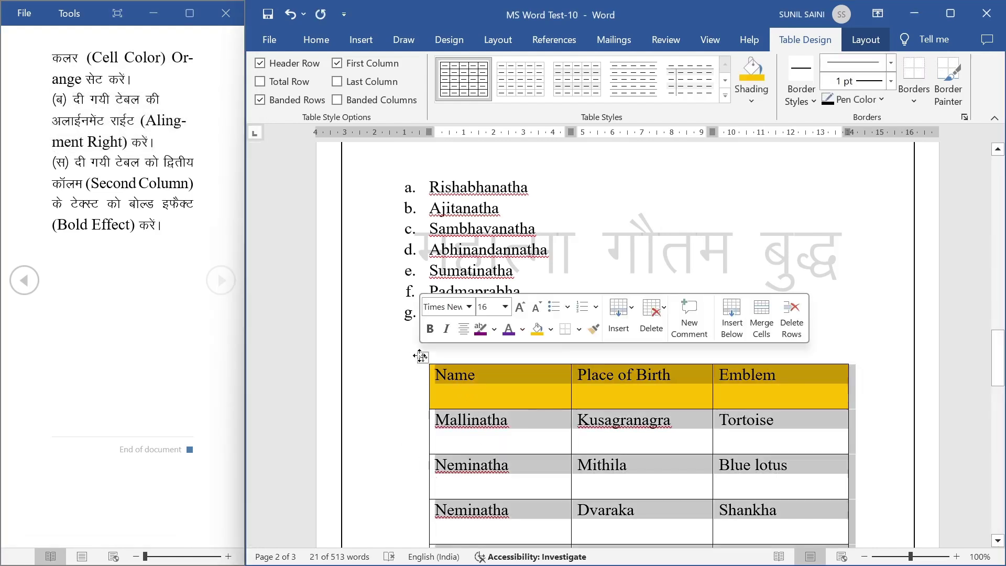
pyautogui.click(427, 386)
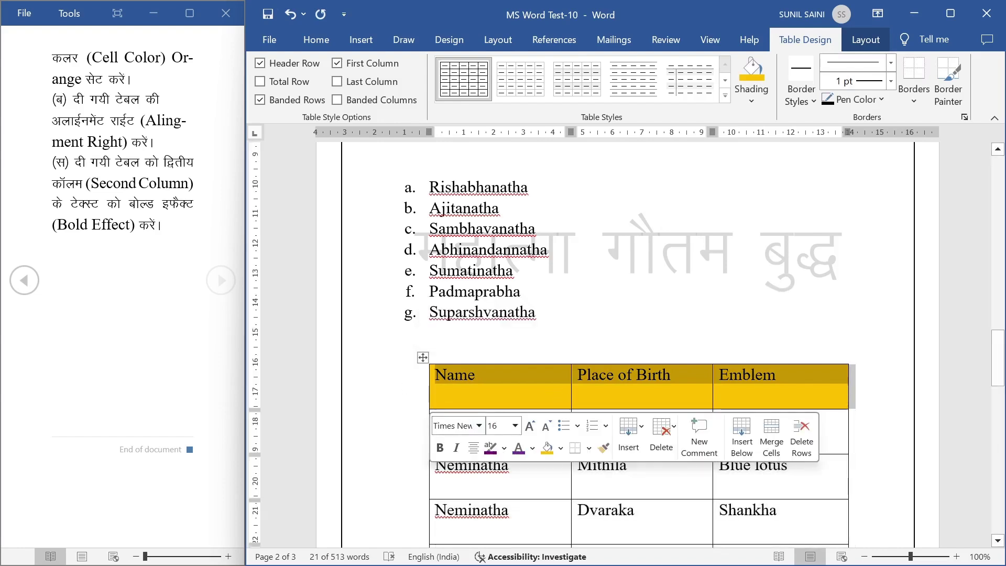
pyautogui.click(791, 330)
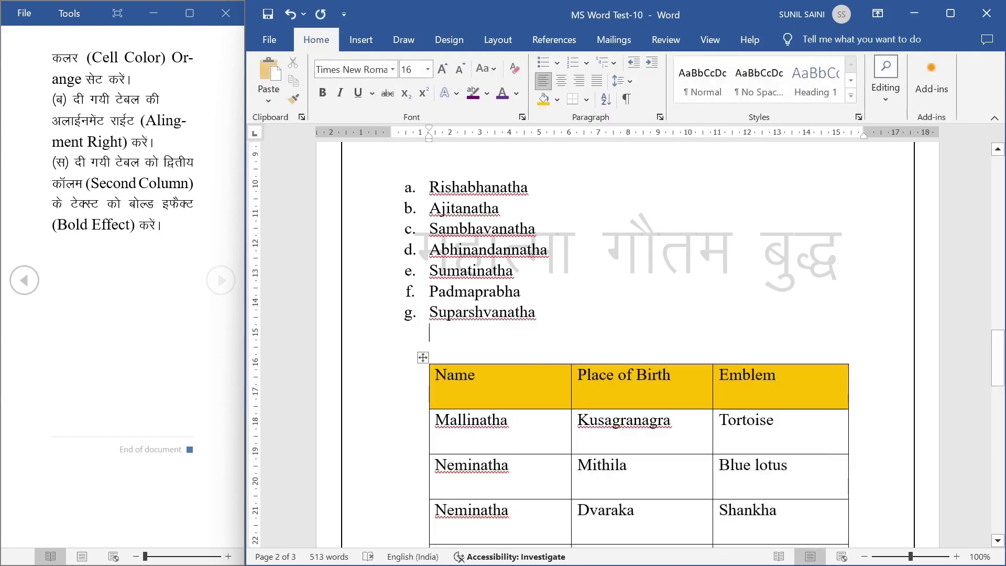
# Set the whole table's alignment to Right in Table Properties, with no text wrapping
pyautogui.click(423, 356)
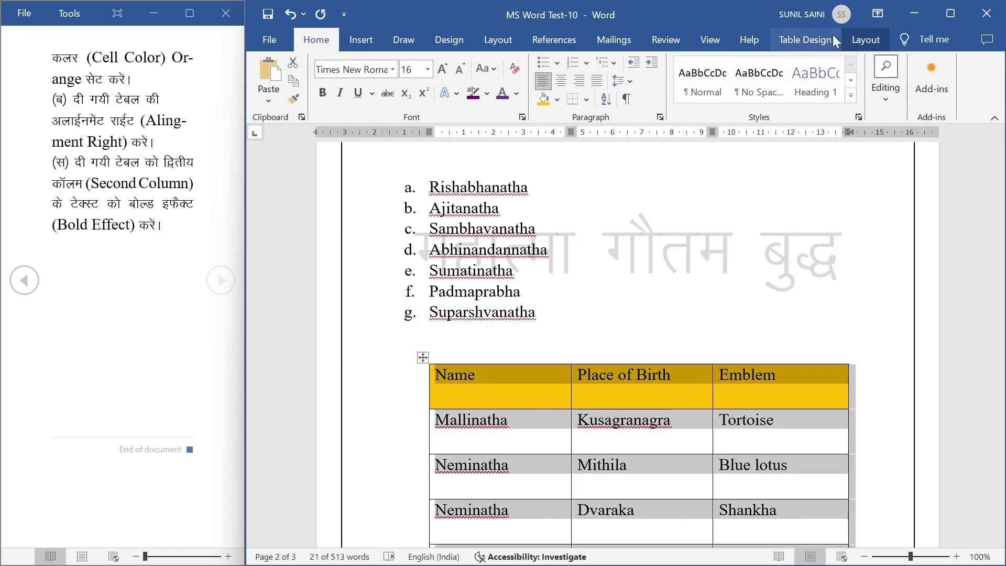
pyautogui.click(865, 40)
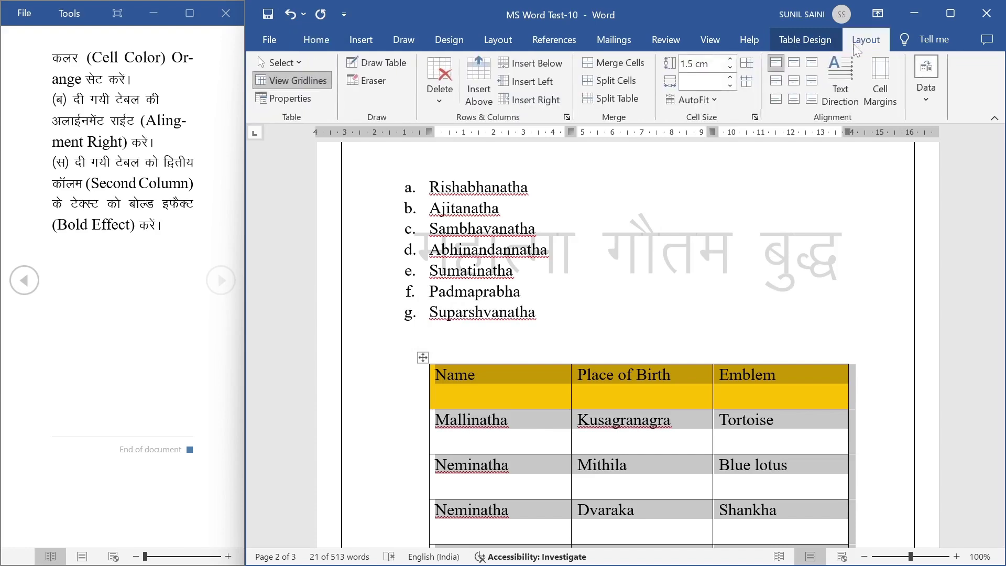
pyautogui.click(310, 97)
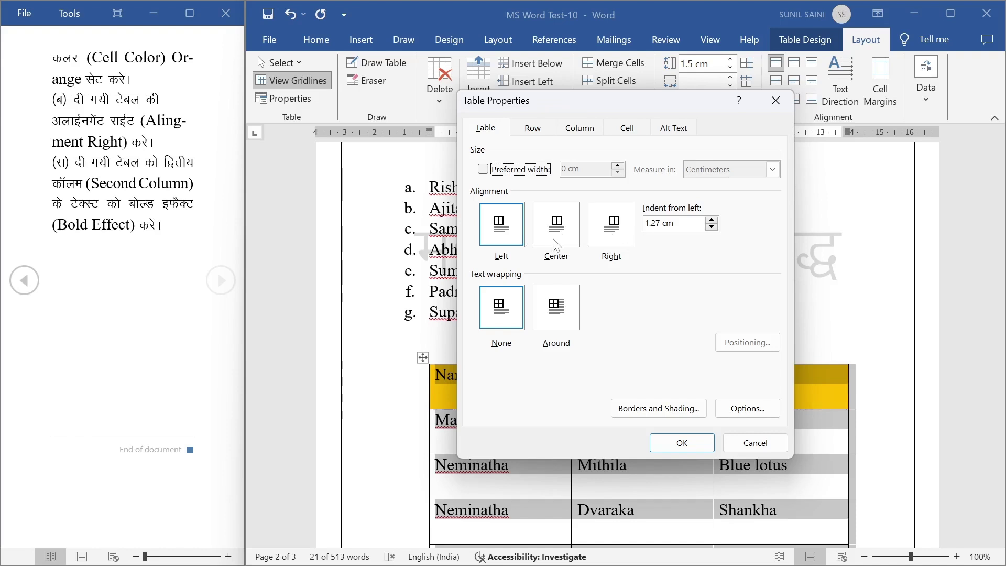
pyautogui.click(610, 241)
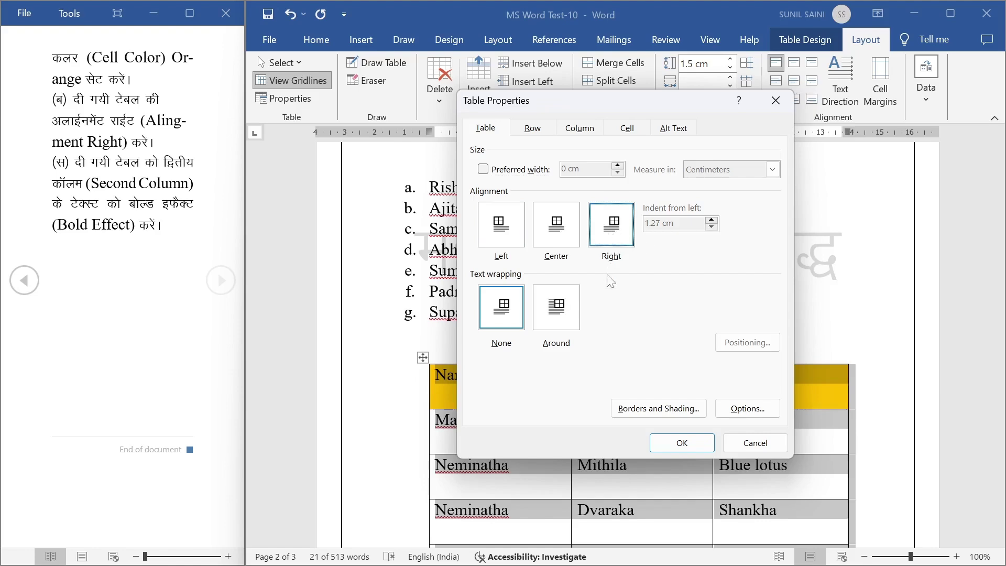
pyautogui.click(663, 449)
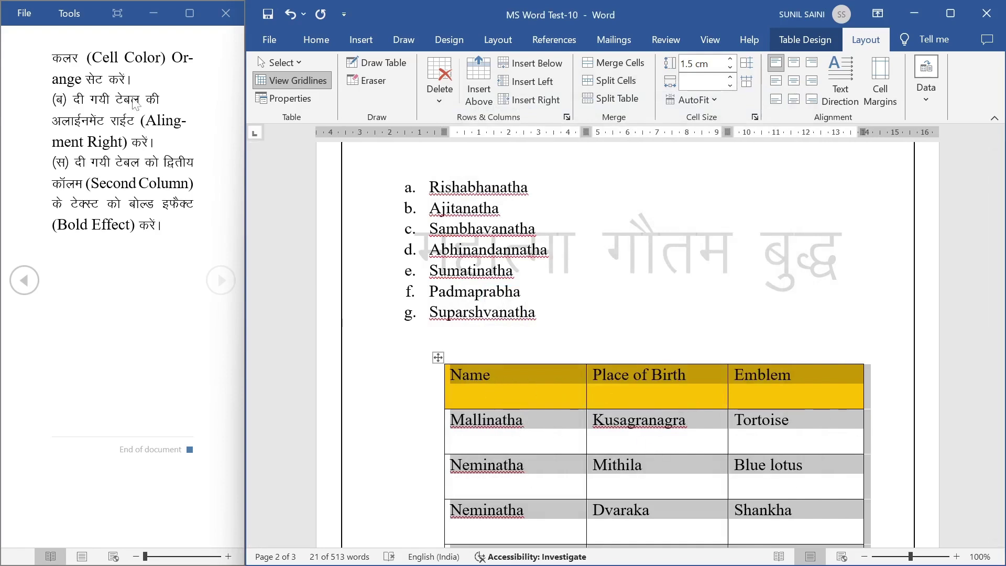
# Reread the alignment task and set the vertical alignment of all the table's cells to Center in Table Properties
pyautogui.moveTo(157, 142); pyautogui.dragTo(73, 100)
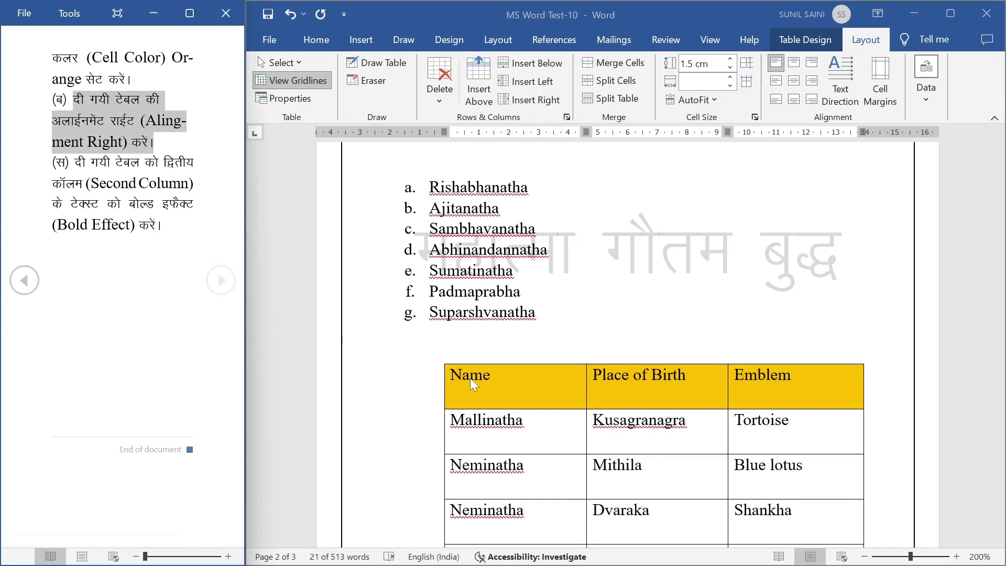
pyautogui.click(438, 358)
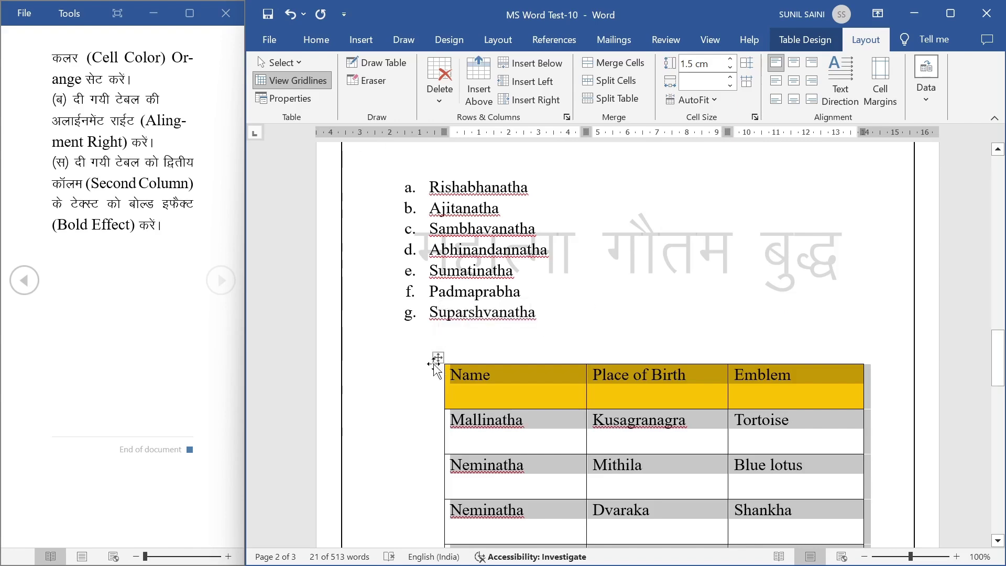
pyautogui.click(270, 98)
pyautogui.click(627, 129)
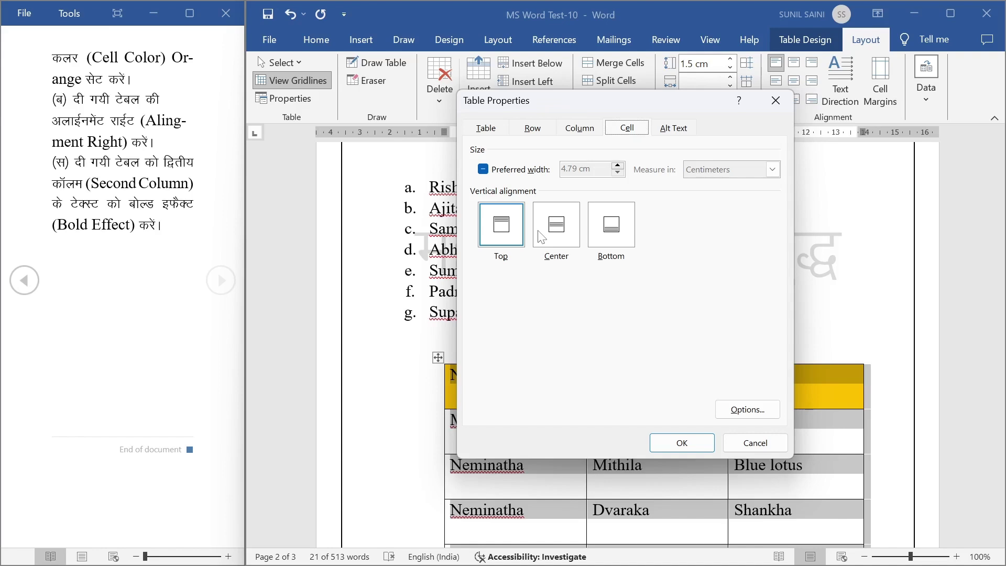
pyautogui.click(576, 234)
pyautogui.click(677, 443)
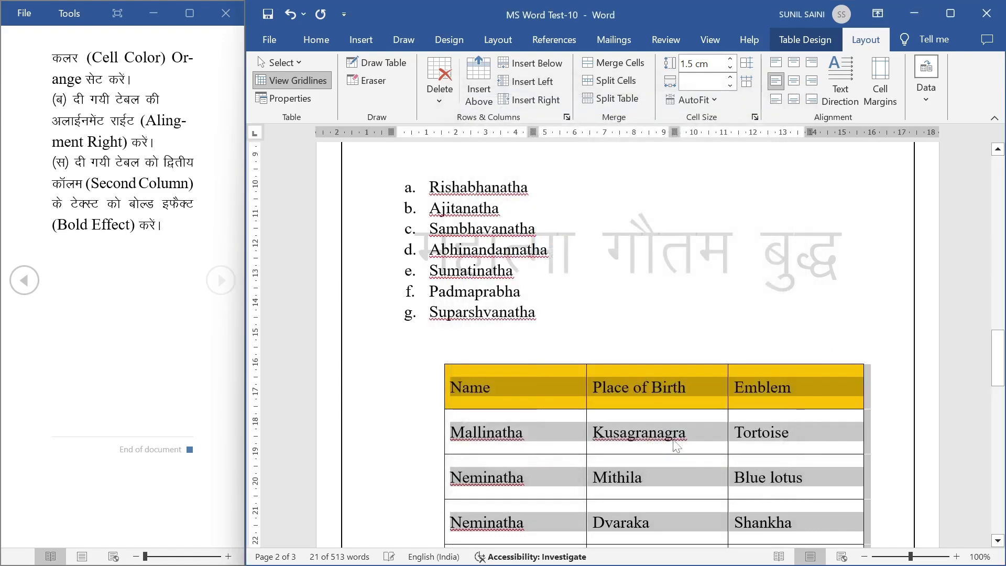
# Set the vertical alignment of all the table's cells to Bottom in Table Properties
pyautogui.click(674, 433)
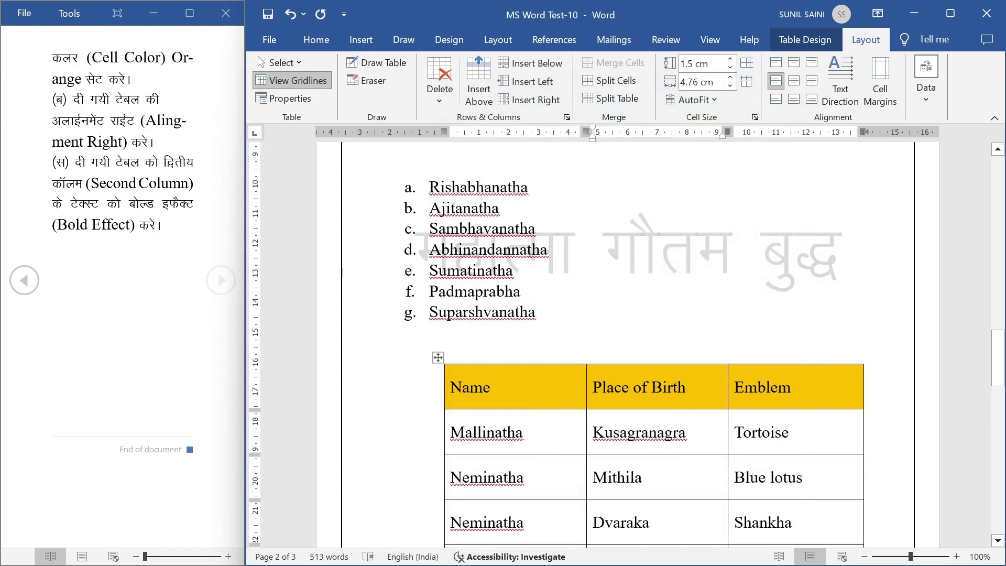
pyautogui.click(438, 358)
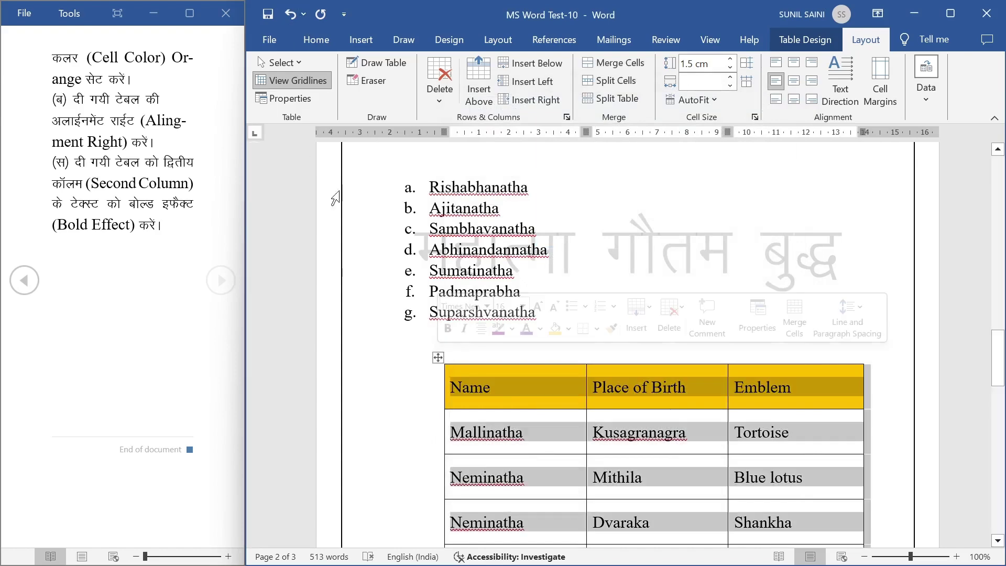
pyautogui.click(291, 98)
pyautogui.click(611, 225)
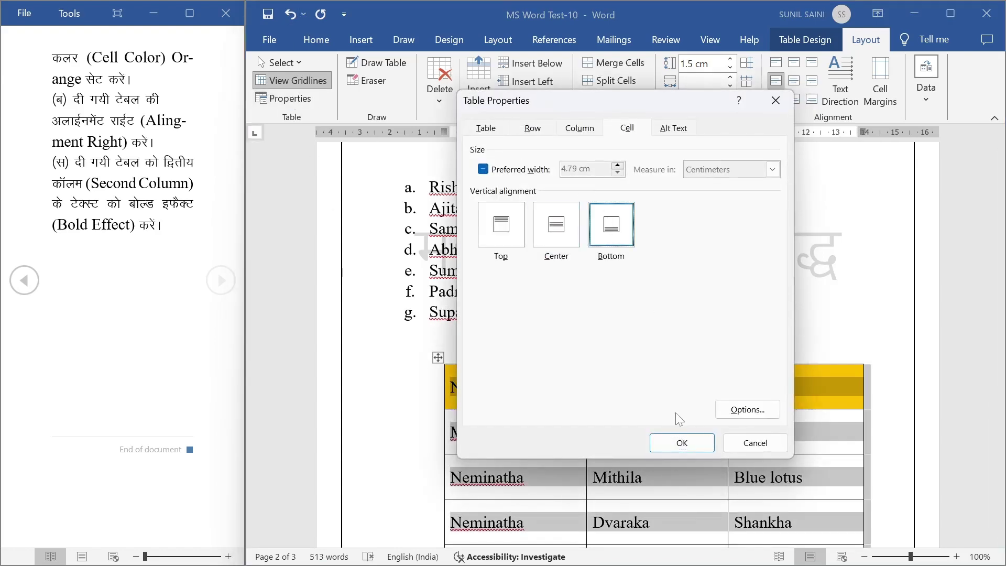
pyautogui.click(676, 442)
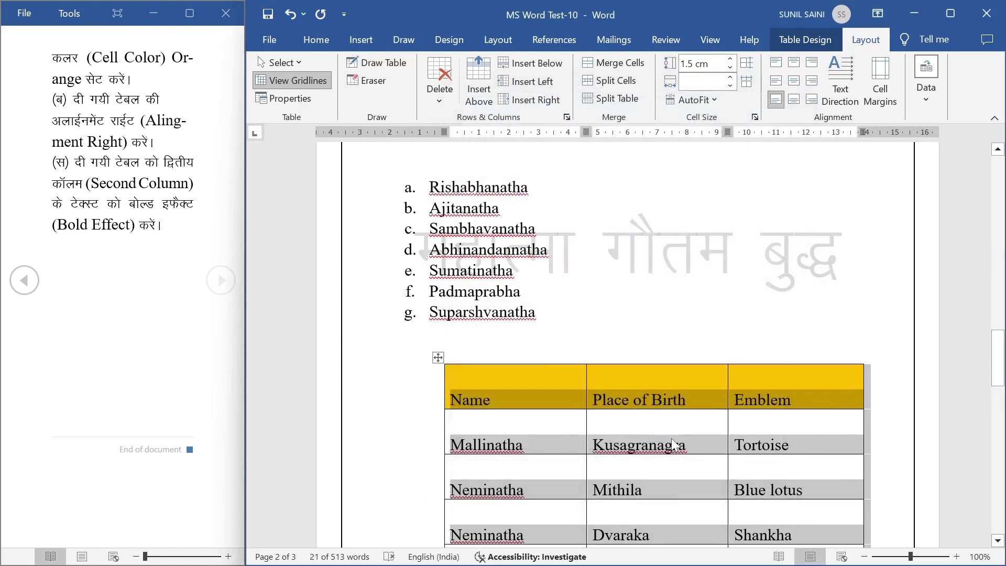
# Set the vertical alignment of all the table's cells to Top in Table Properties, and deselect the table
pyautogui.click(283, 98)
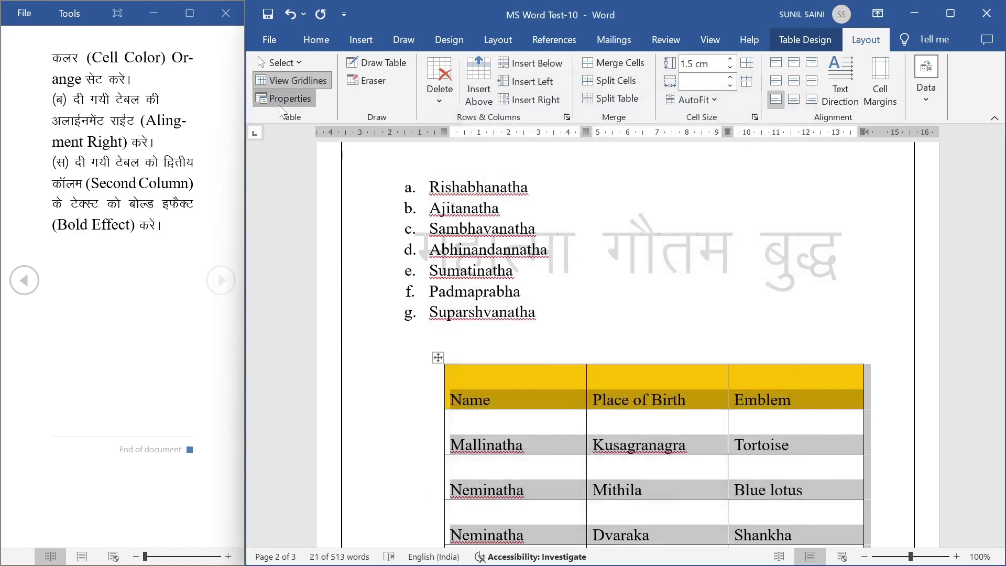
pyautogui.click(495, 230)
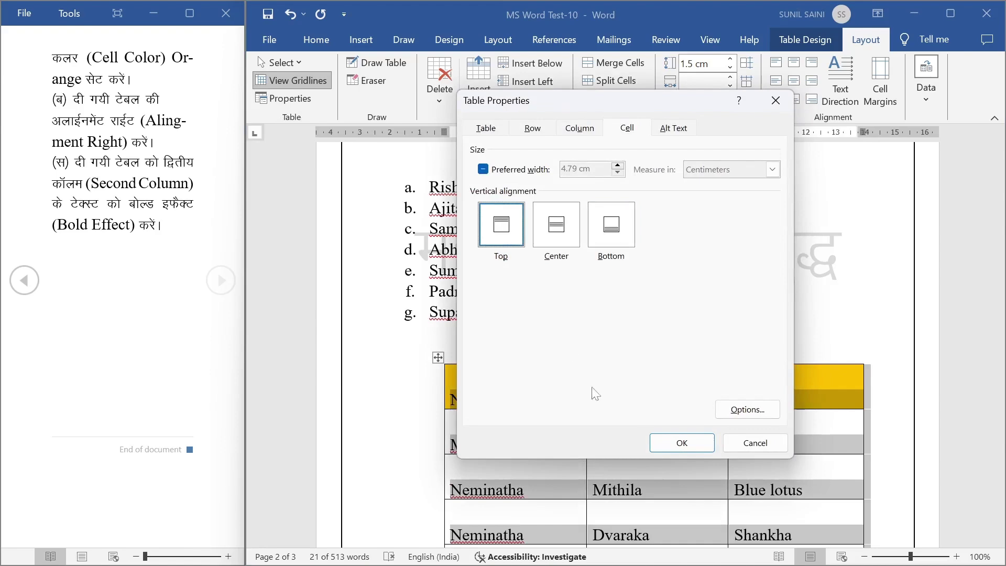
pyautogui.click(664, 445)
pyautogui.click(429, 332)
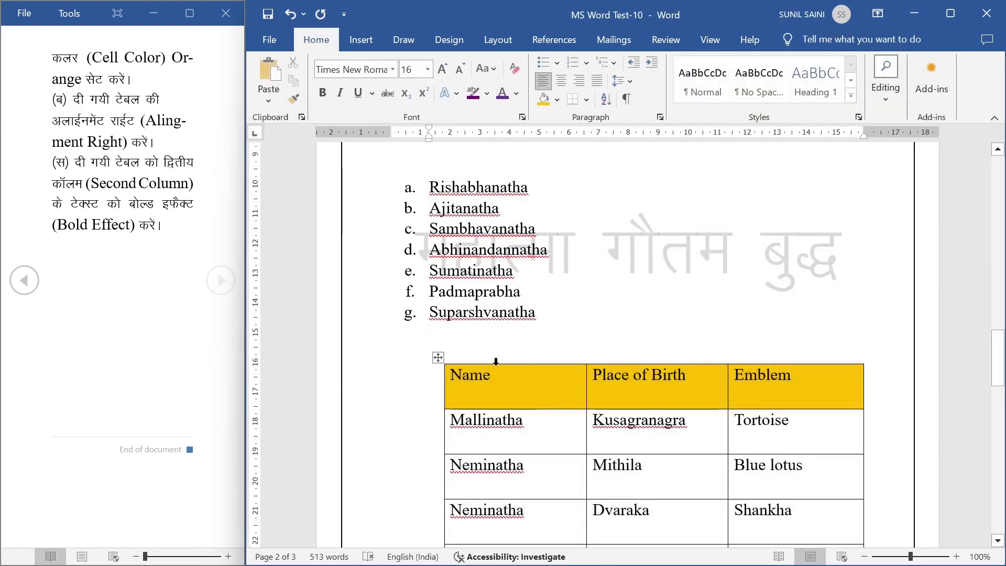
# Review the remaining table tasks in the instructions and make all text in the table's second column, Place of Birth, bold
pyautogui.tripleClick(122, 124)
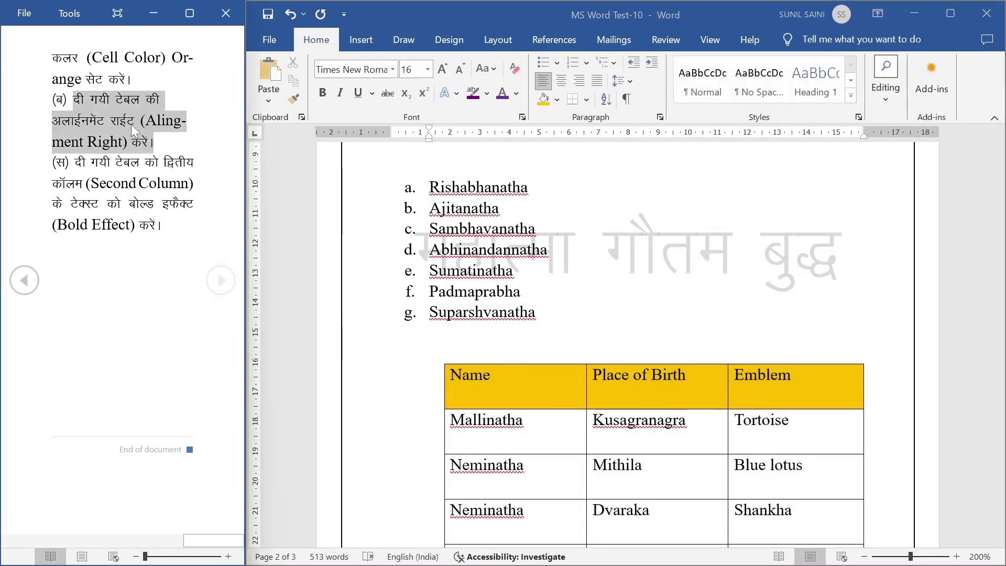
pyautogui.click(152, 144)
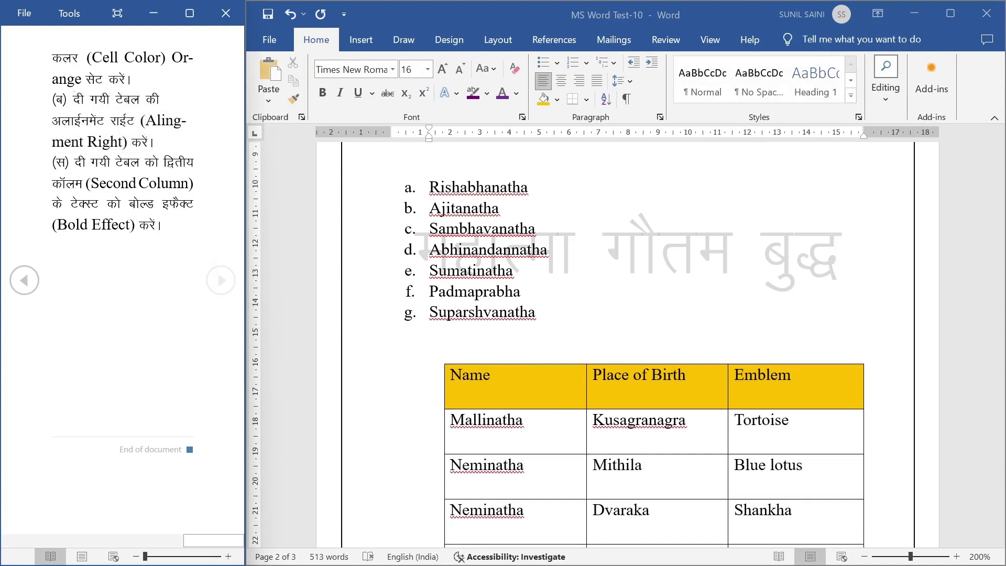
pyautogui.moveTo(74, 163); pyautogui.dragTo(160, 226)
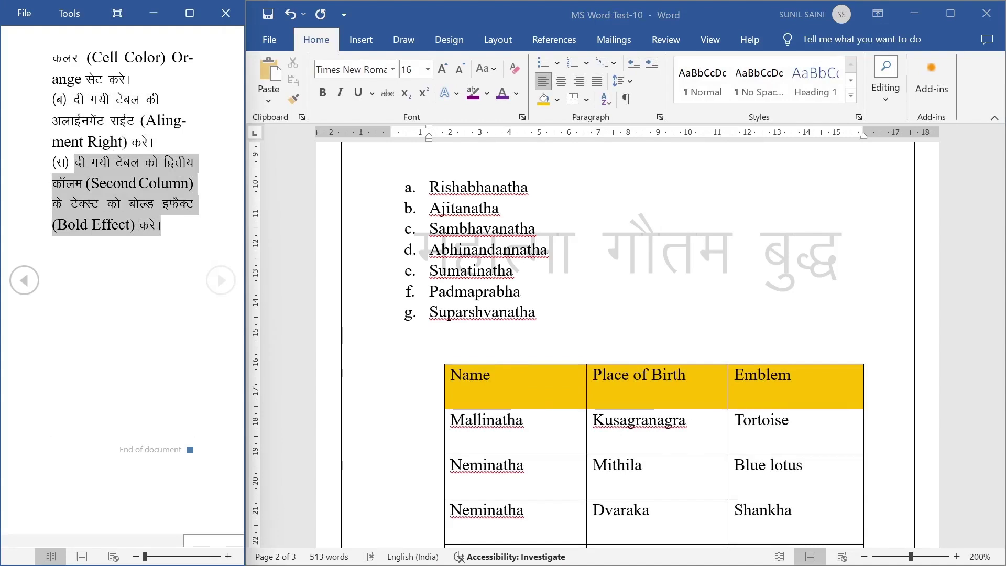
pyautogui.click(717, 433)
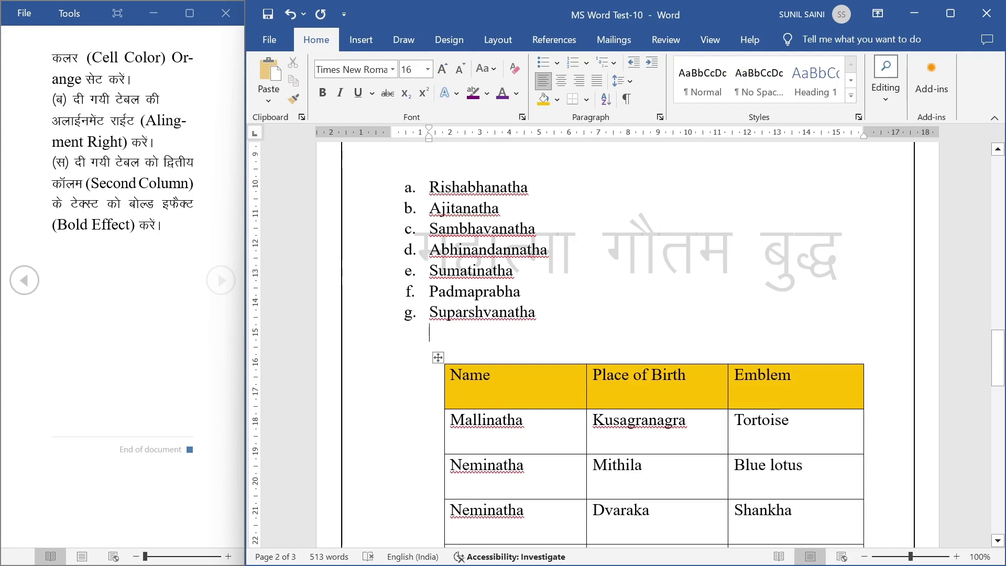
pyautogui.moveTo(640, 376); pyautogui.dragTo(650, 414)
pyautogui.click(674, 173)
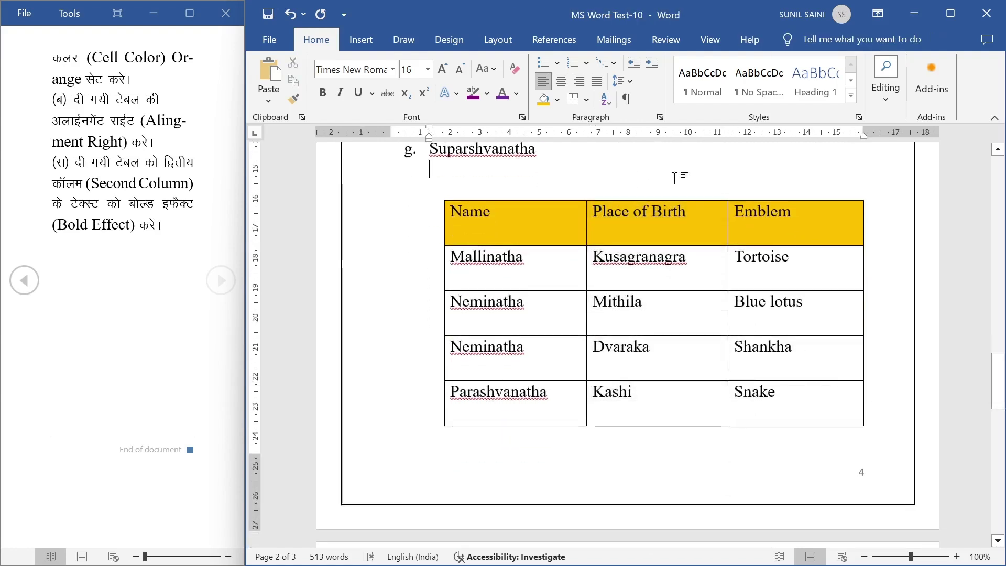
pyautogui.click(657, 198)
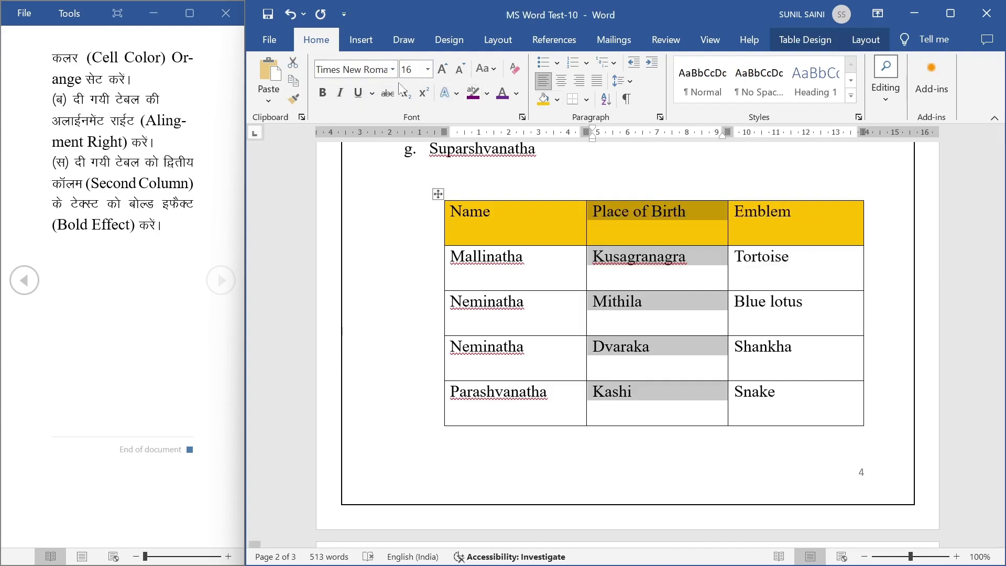
pyautogui.click(324, 94)
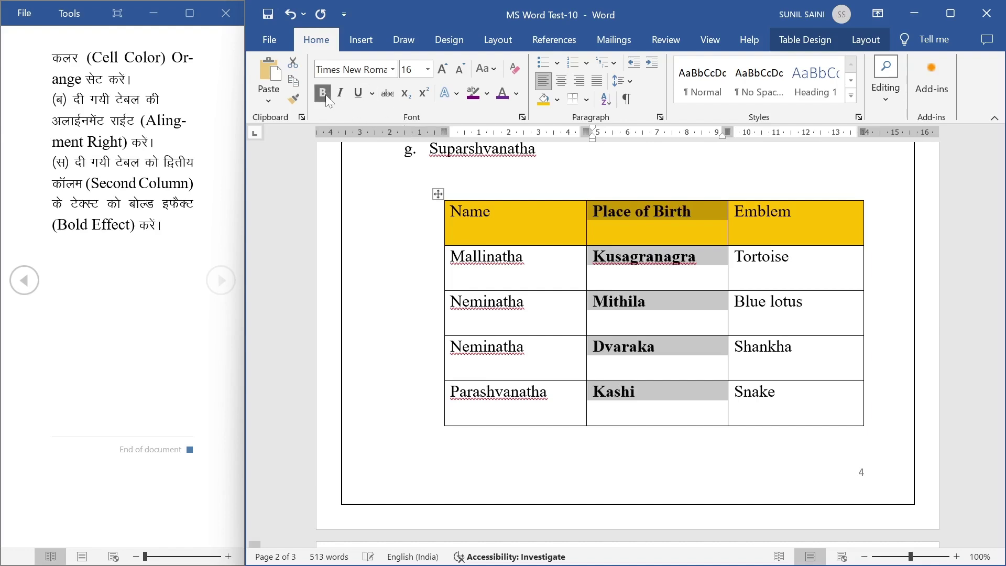
pyautogui.click(647, 474)
# Bring up the layout and cell alignment options for the table
pyautogui.scroll(3, 654, 374)
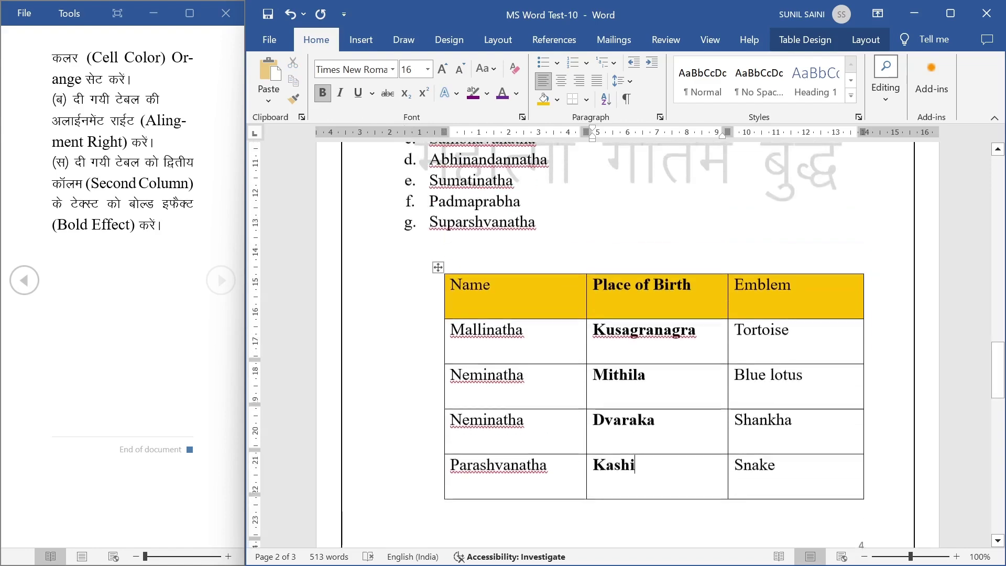
pyautogui.click(826, 45)
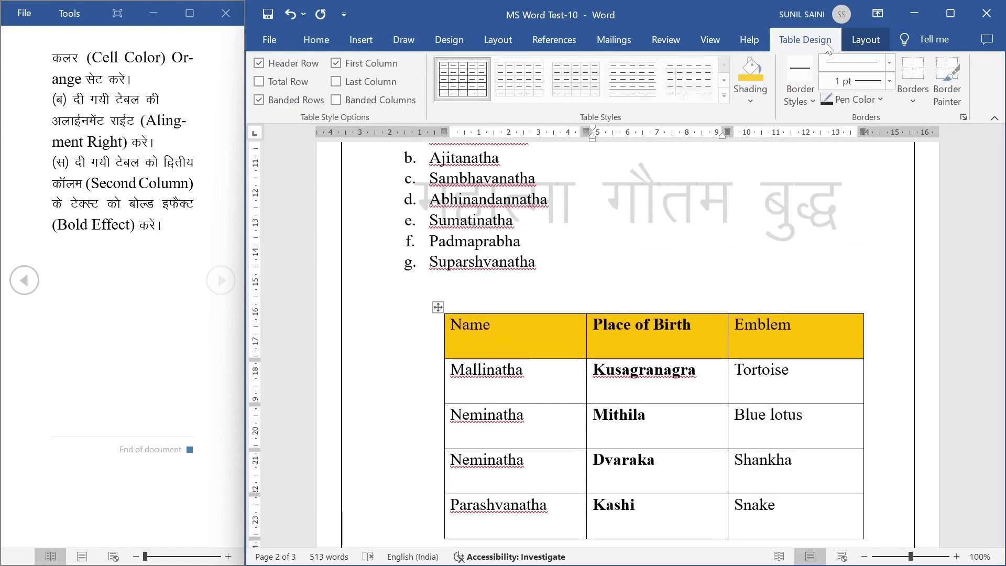
pyautogui.click(855, 41)
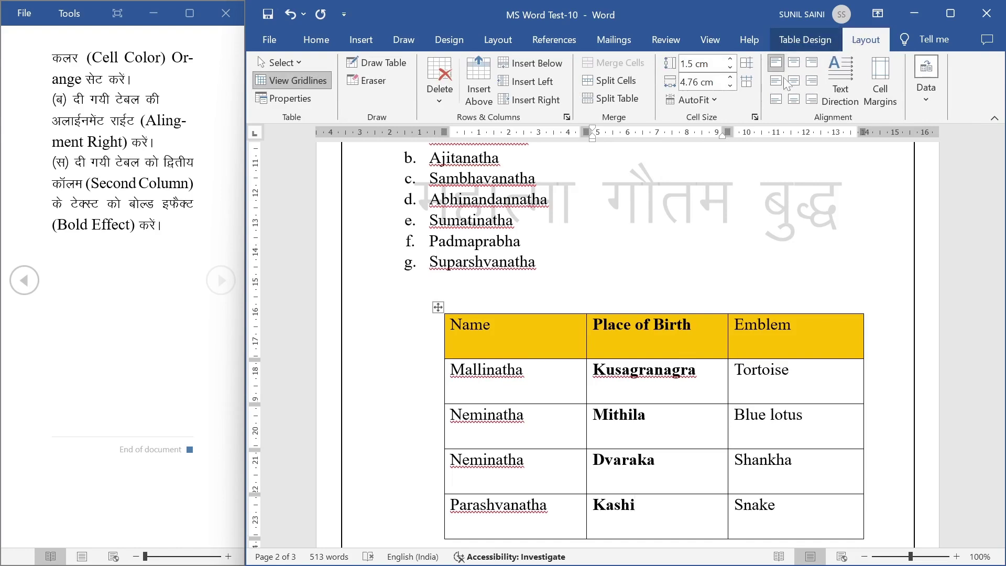